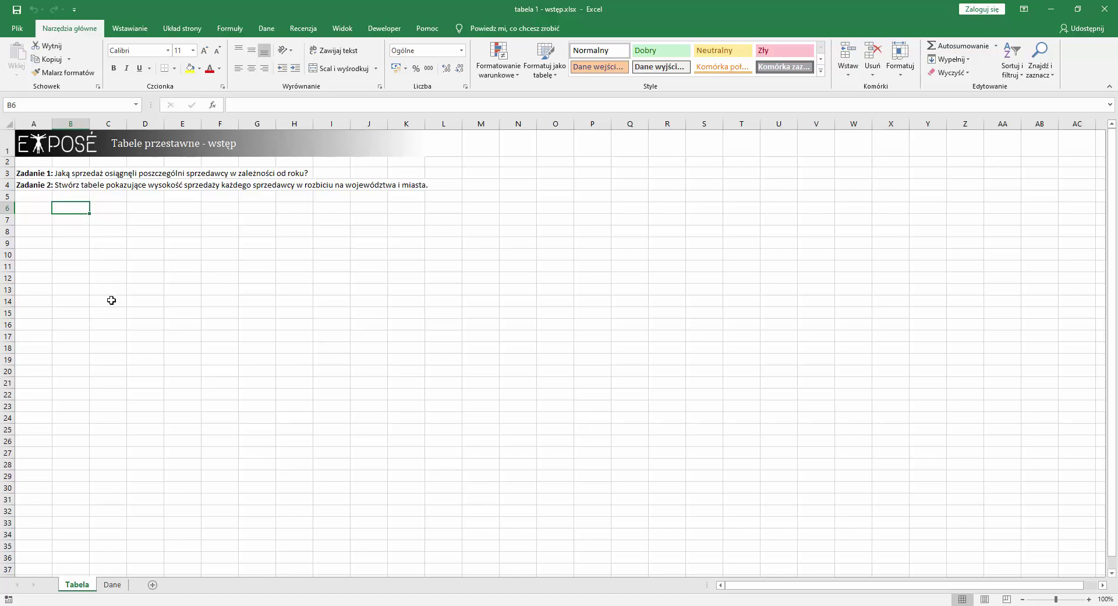
# Switch to the Dane sheet and inspect its subtotal rows and column D sale amounts
pyautogui.click(111, 585)
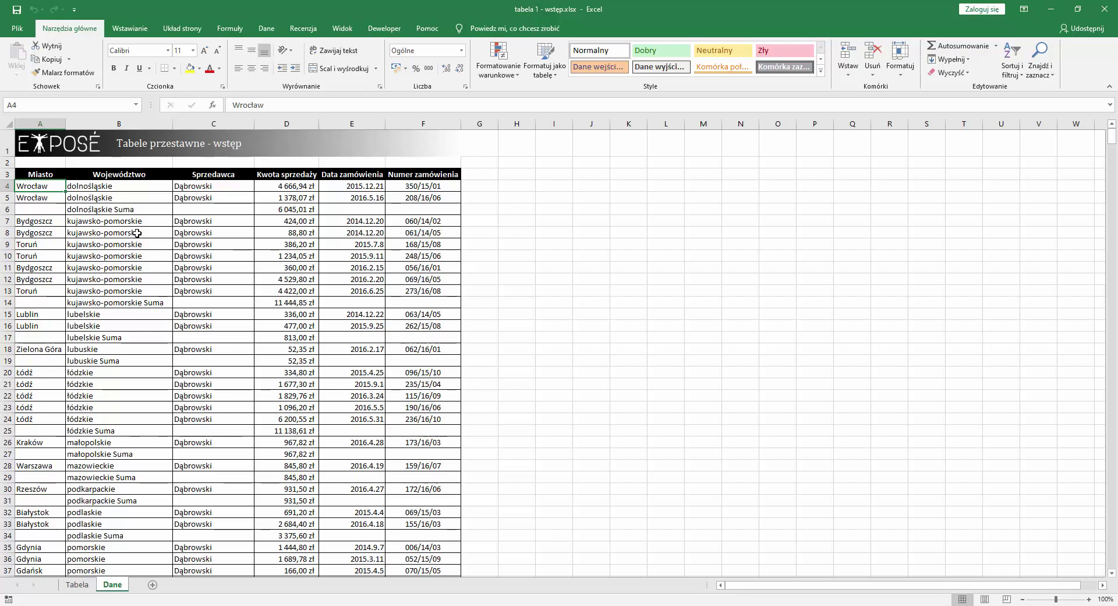
pyautogui.moveTo(42, 207); pyautogui.dragTo(423, 210)
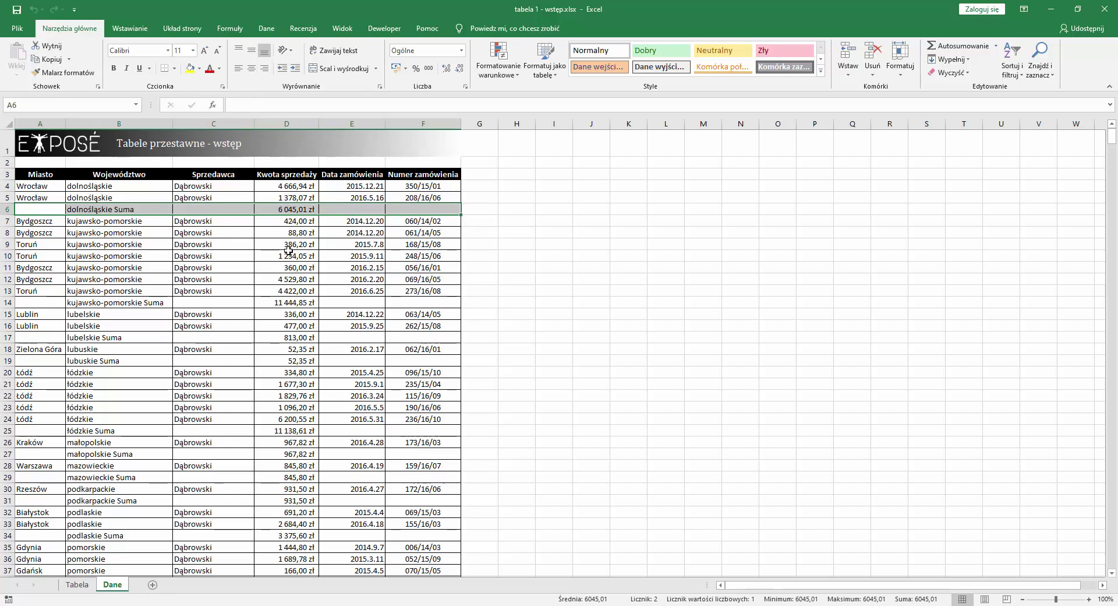
pyautogui.moveTo(297, 185); pyautogui.dragTo(304, 325)
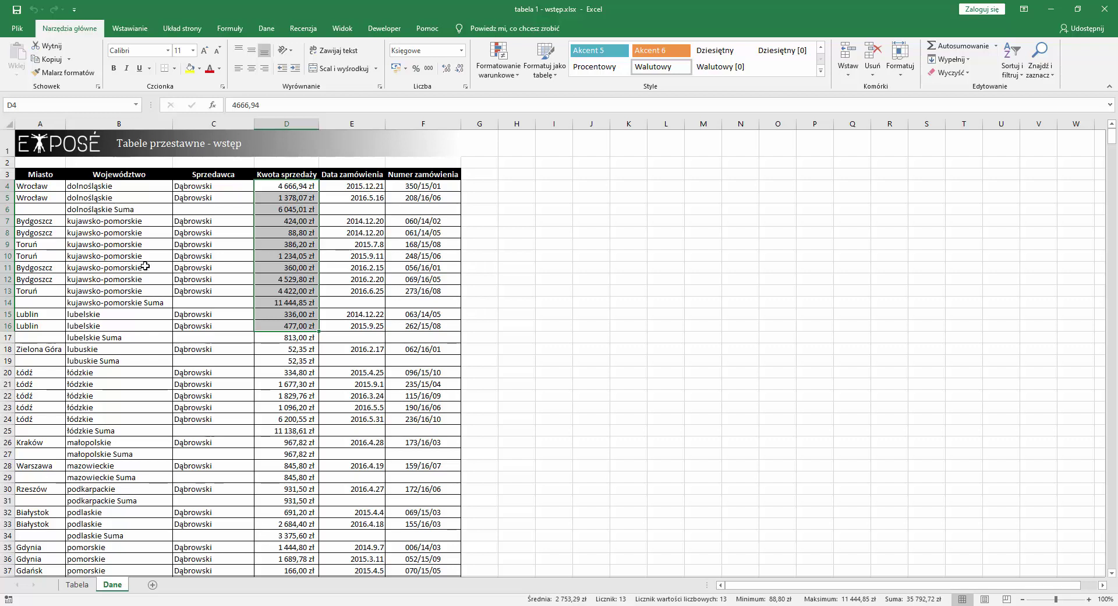
pyautogui.moveTo(129, 224); pyautogui.dragTo(349, 221)
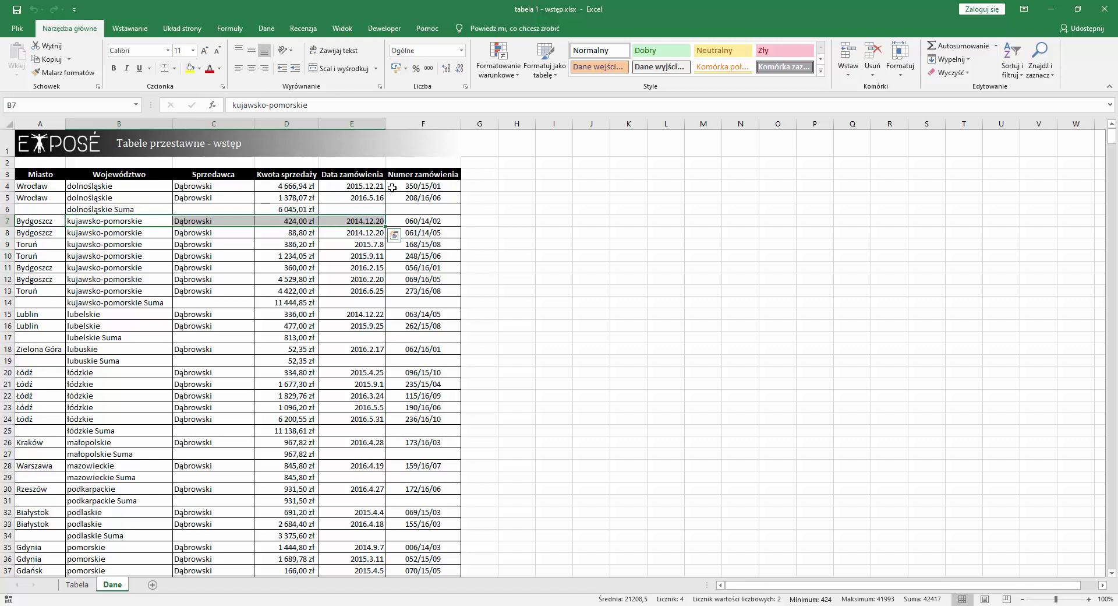
pyautogui.click(58, 175)
pyautogui.click(117, 173)
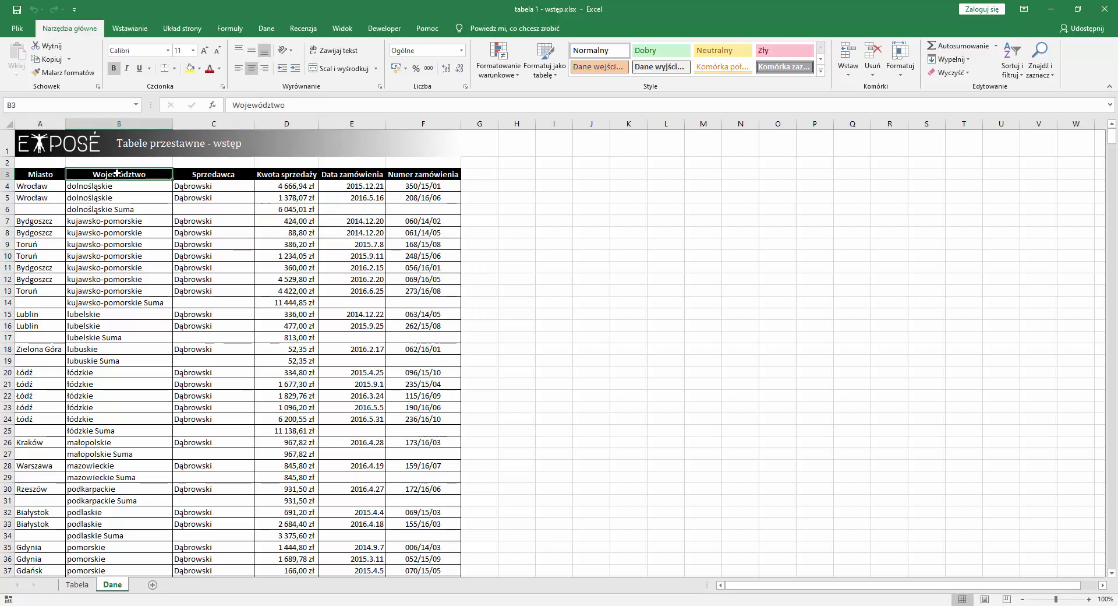
pyautogui.press('Delete')
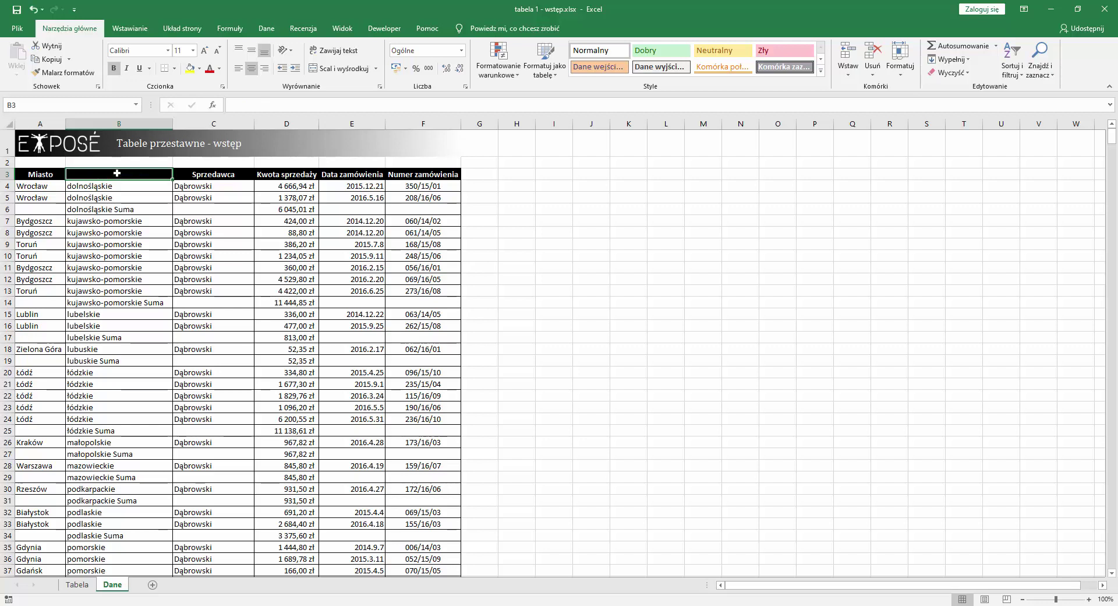
pyautogui.hotkey('ctrl', 'z')
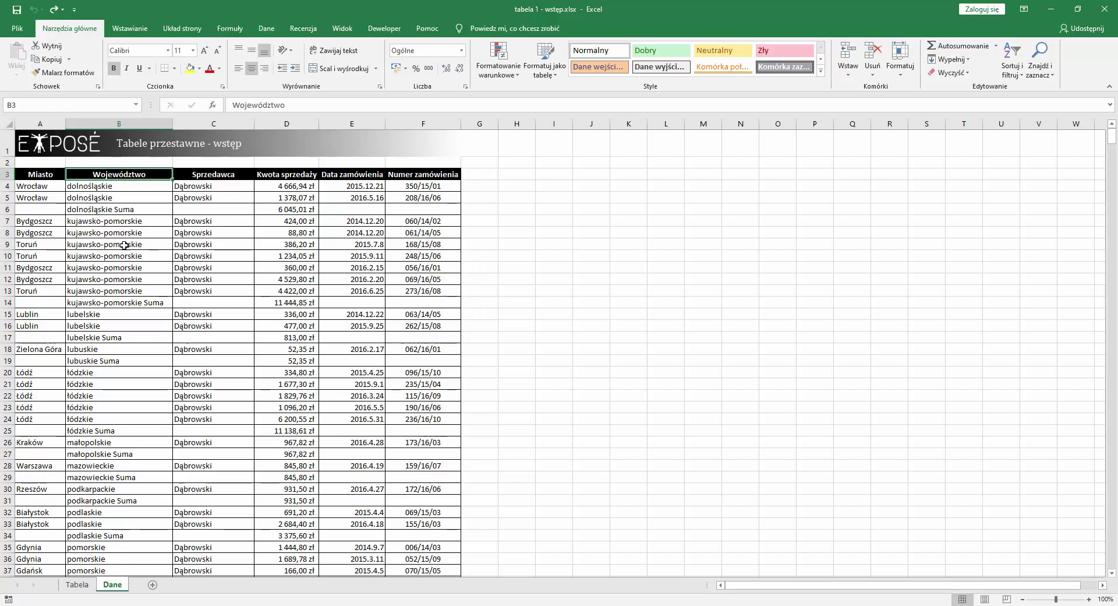
# Select the dolnośląskie Suma and kujawsko-pomorskie Suma subtotal rows
pyautogui.click(45, 209)
pyautogui.moveTo(45, 208); pyautogui.dragTo(423, 209)
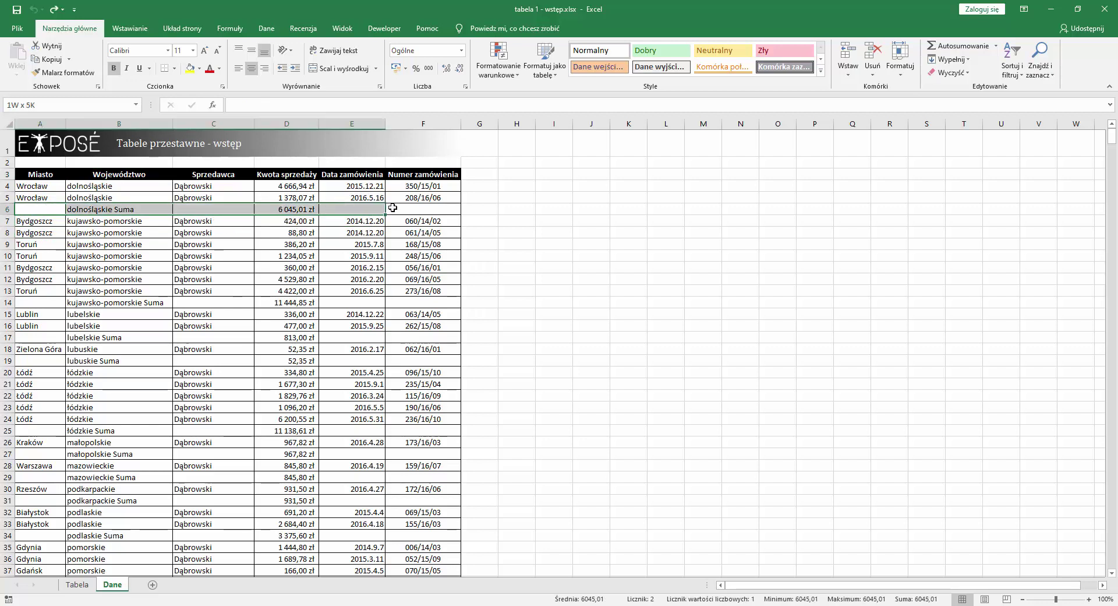
pyautogui.moveTo(407, 302); pyautogui.dragTo(49, 303)
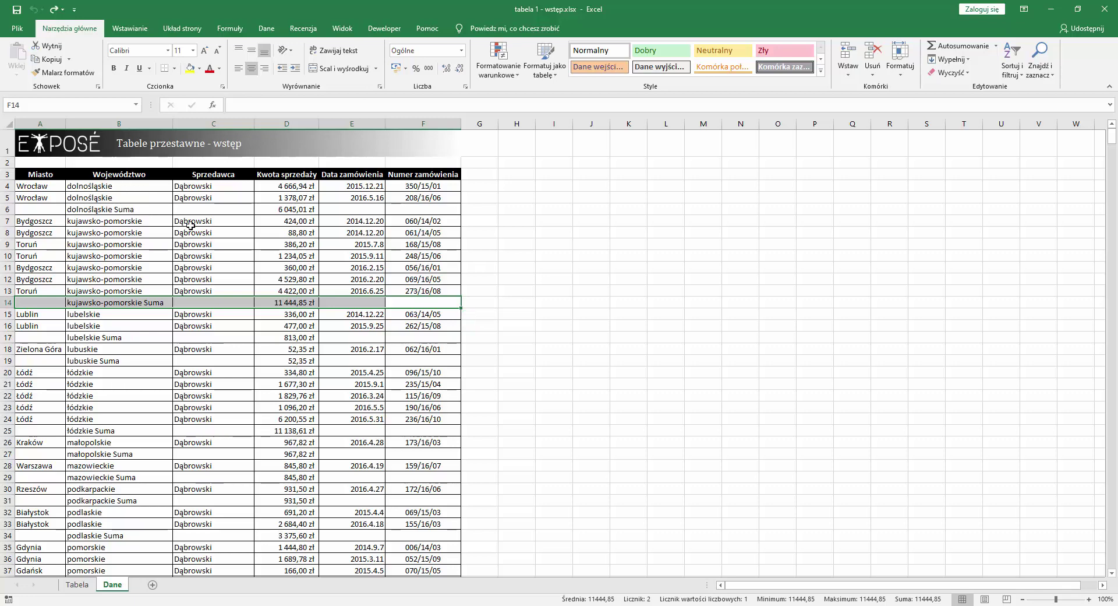
# Scroll down to the Dąbrowski Suma seller total and select it with the subtotals in rows 70–71
pyautogui.scroll(-1, 211, 347)
pyautogui.scroll(-3, 212, 349)
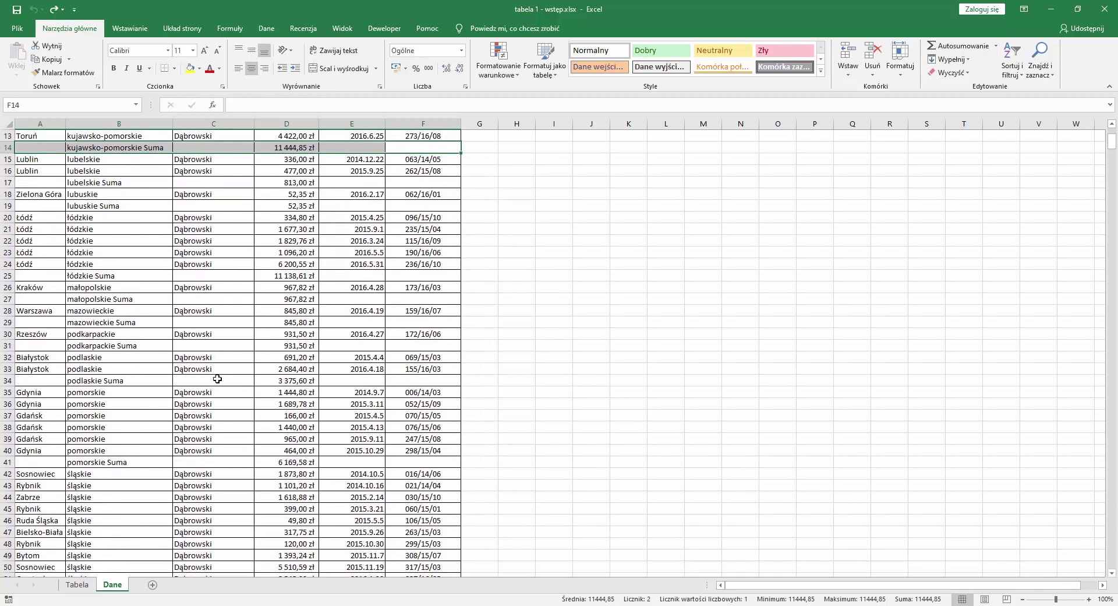
pyautogui.scroll(-2, 214, 362)
pyautogui.scroll(-4, 218, 379)
pyautogui.scroll(-2, 218, 379)
pyautogui.scroll(-3, 217, 379)
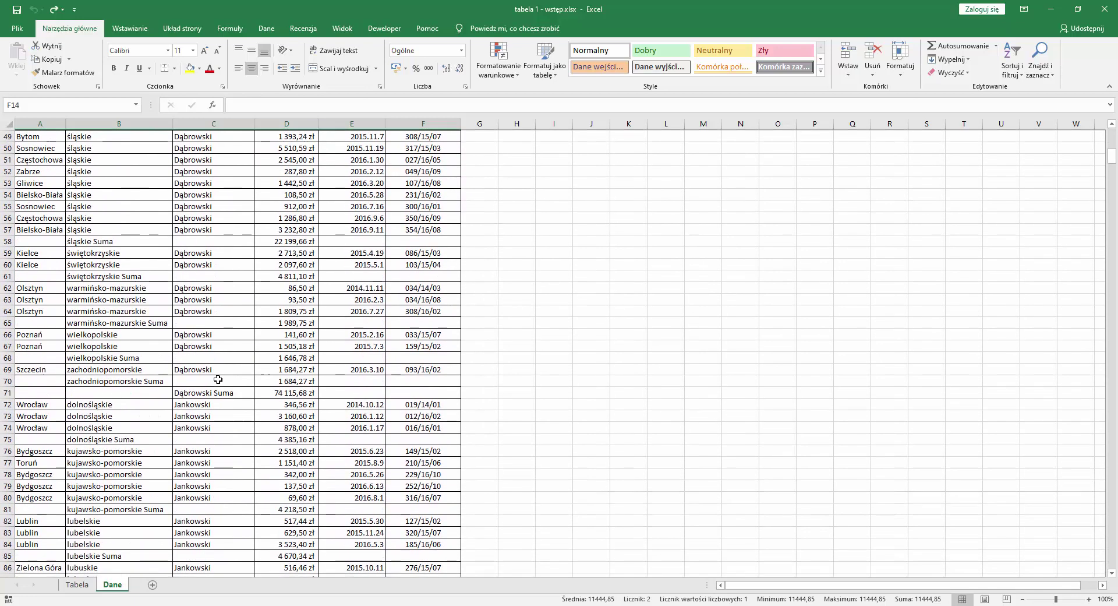
pyautogui.scroll(-1, 218, 379)
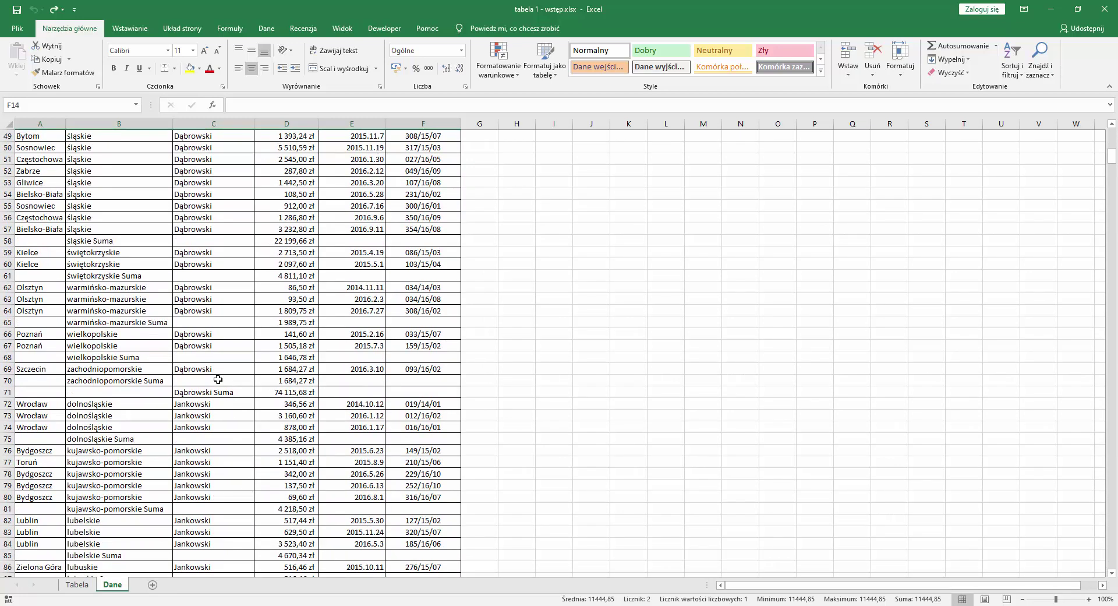
pyautogui.click(191, 394)
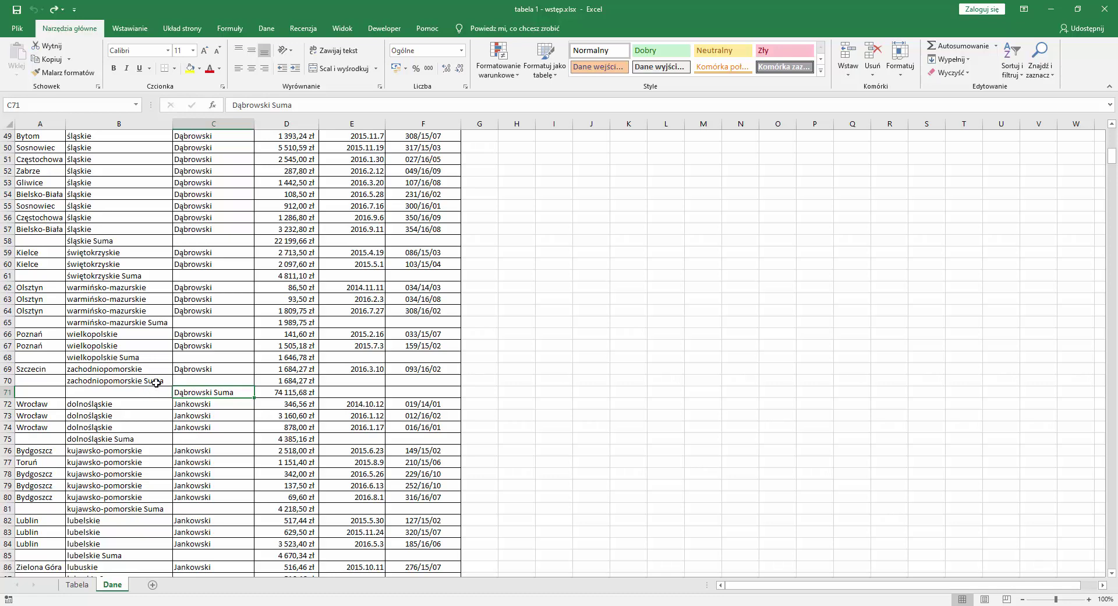
pyautogui.moveTo(159, 379); pyautogui.dragTo(234, 392)
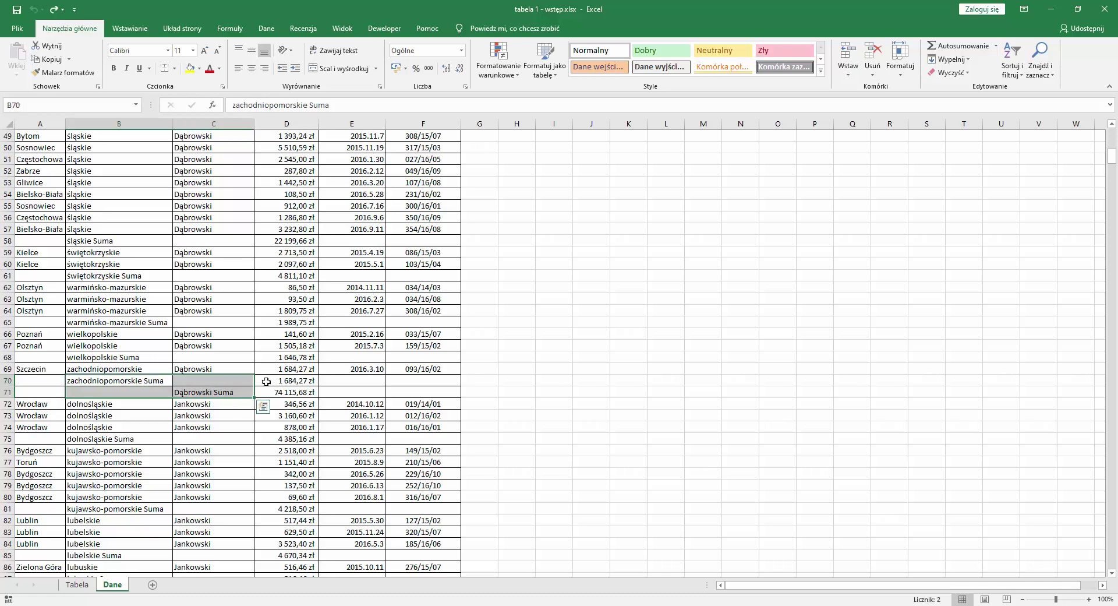
# Return to the top of the table, select D13, and bring up the Dane ribbon tab
pyautogui.scroll(4, 267, 381)
pyautogui.scroll(4, 266, 380)
pyautogui.scroll(4, 268, 378)
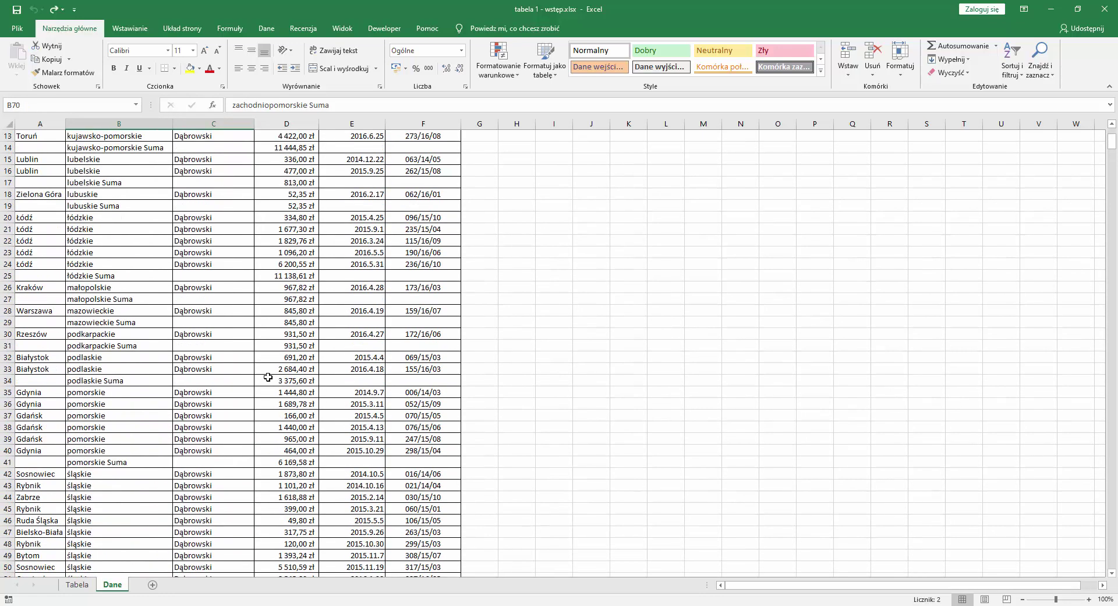
pyautogui.scroll(4, 268, 377)
pyautogui.click(284, 289)
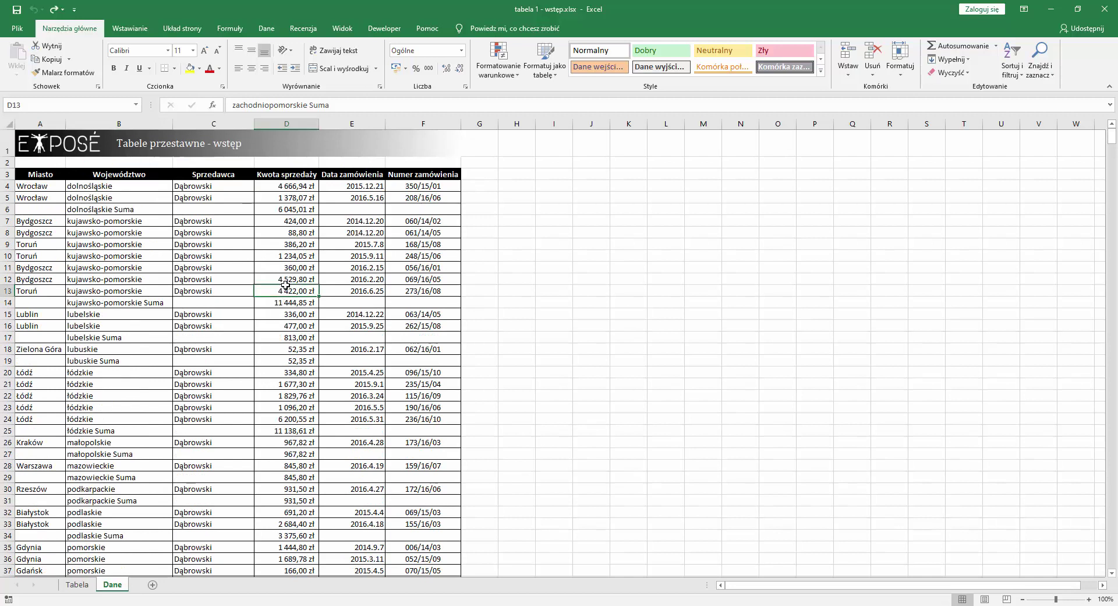
pyautogui.click(267, 28)
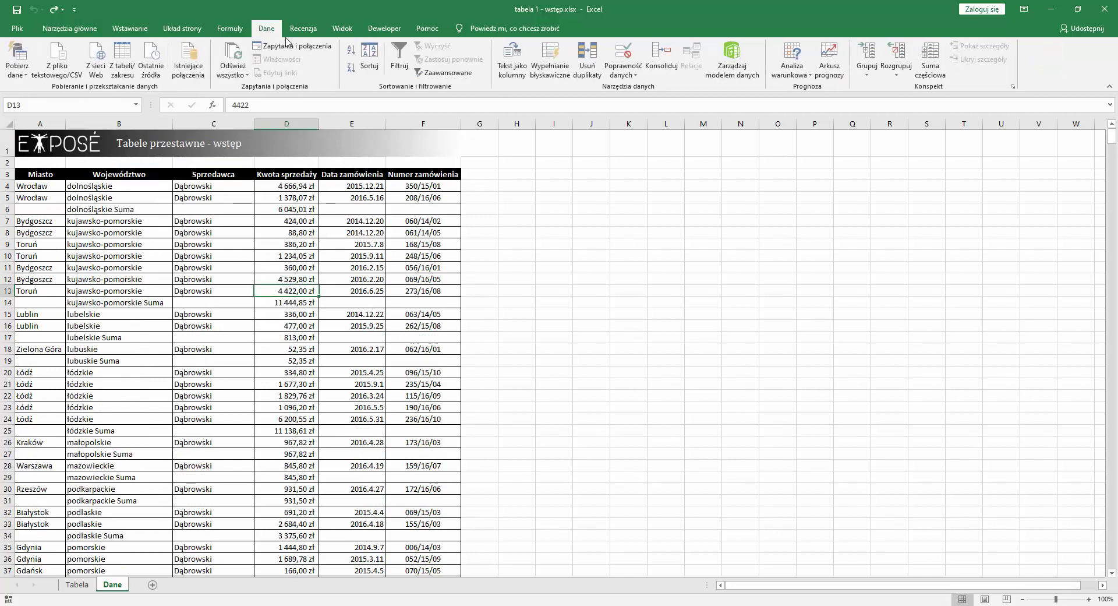
# Add AutoFilter arrows to all six table headers, then check the first data rows E4 and F4
pyautogui.click(398, 60)
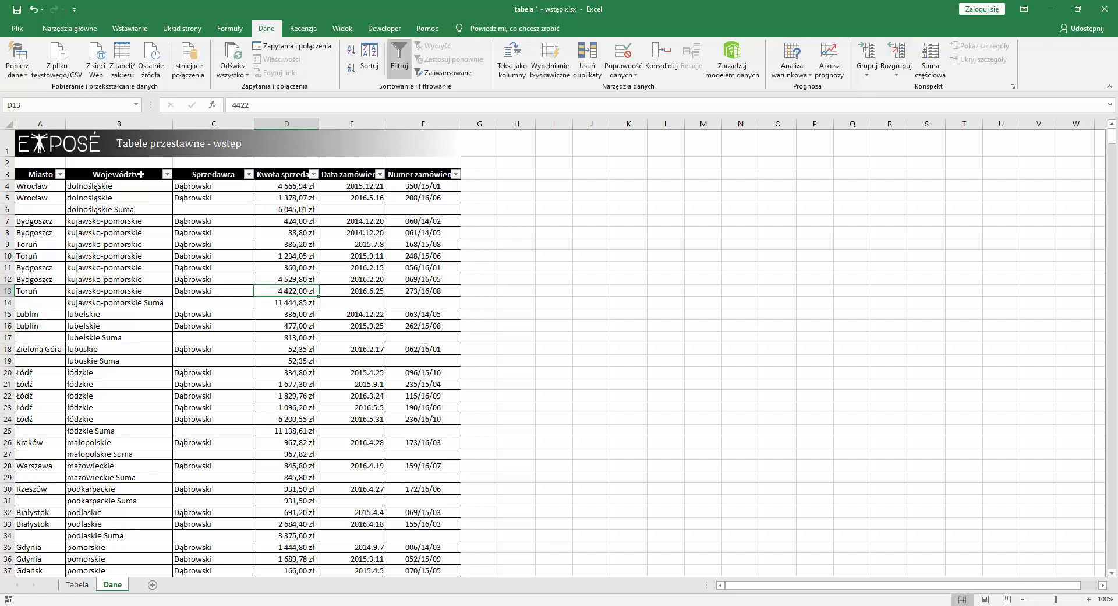
pyautogui.moveTo(140, 174); pyautogui.dragTo(285, 271)
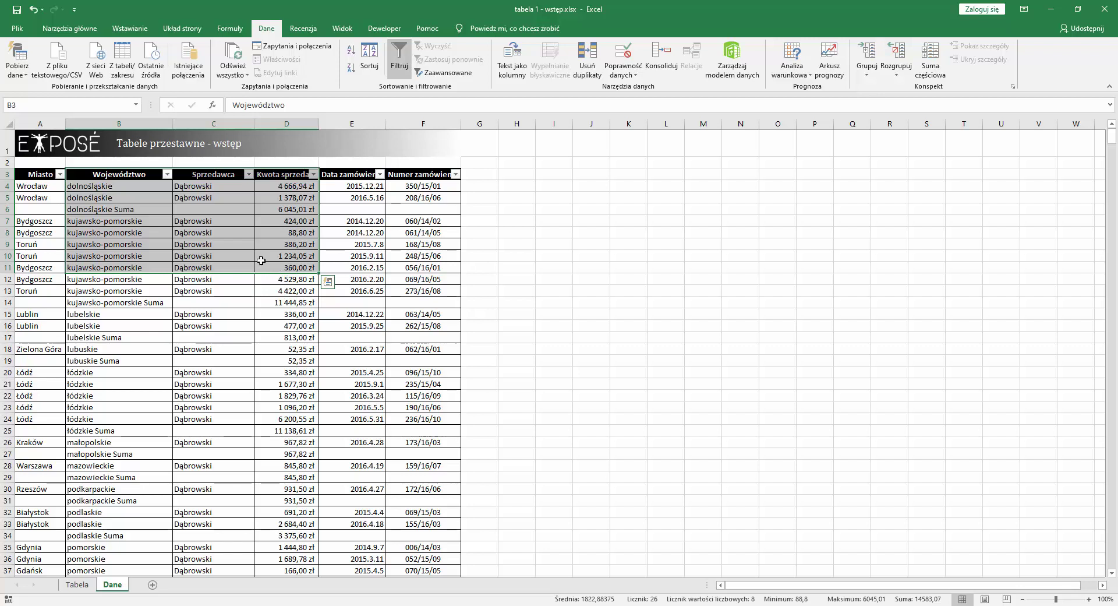
pyautogui.click(45, 187)
pyautogui.click(383, 185)
pyautogui.click(417, 184)
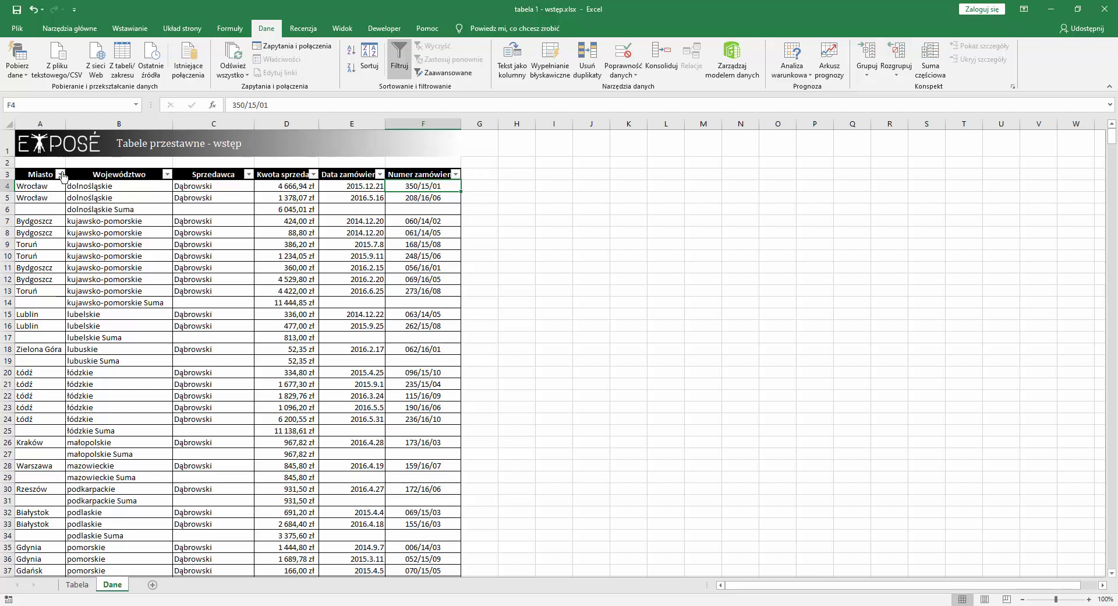
# Filter the Miasto column to (Puste) only, leaving the 252 subtotal rows of 1051
pyautogui.click(60, 174)
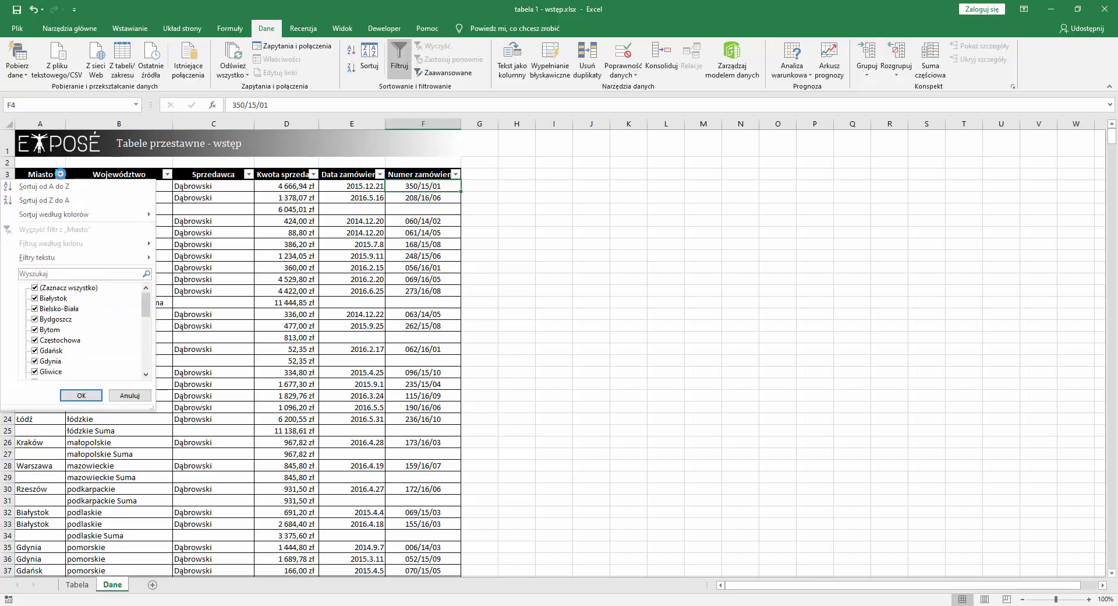
pyautogui.click(35, 287)
pyautogui.moveTo(146, 317); pyautogui.dragTo(146, 379)
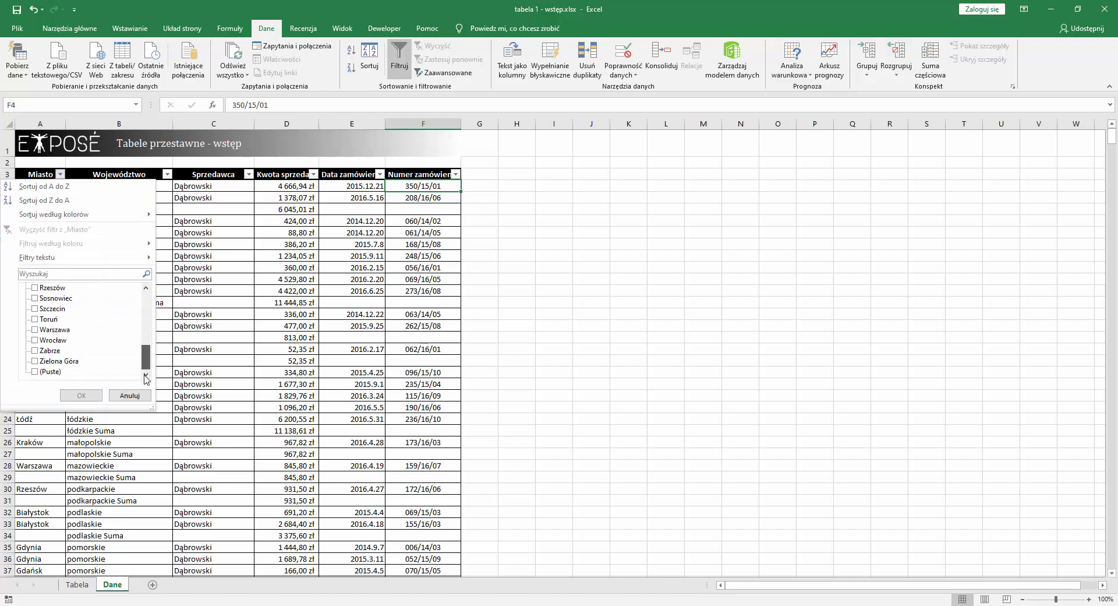
pyautogui.click(35, 371)
pyautogui.click(82, 396)
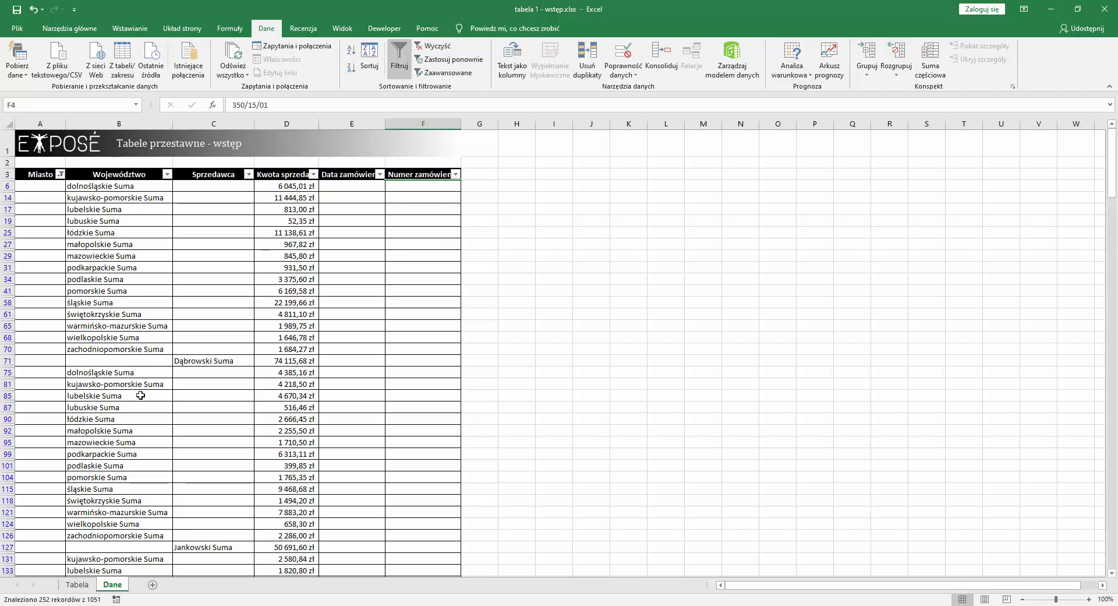
# Select the visible subtotal rows from D6 downward and delete them as entire sheet rows
pyautogui.click(297, 186)
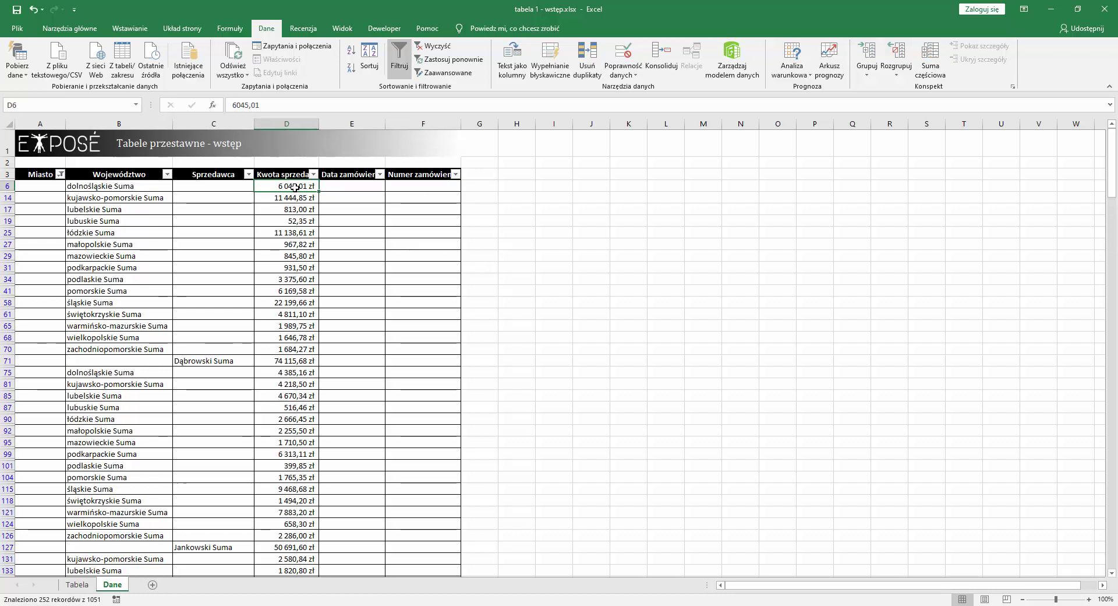
pyautogui.hotkey('ctrl', 'shift', 'Down')
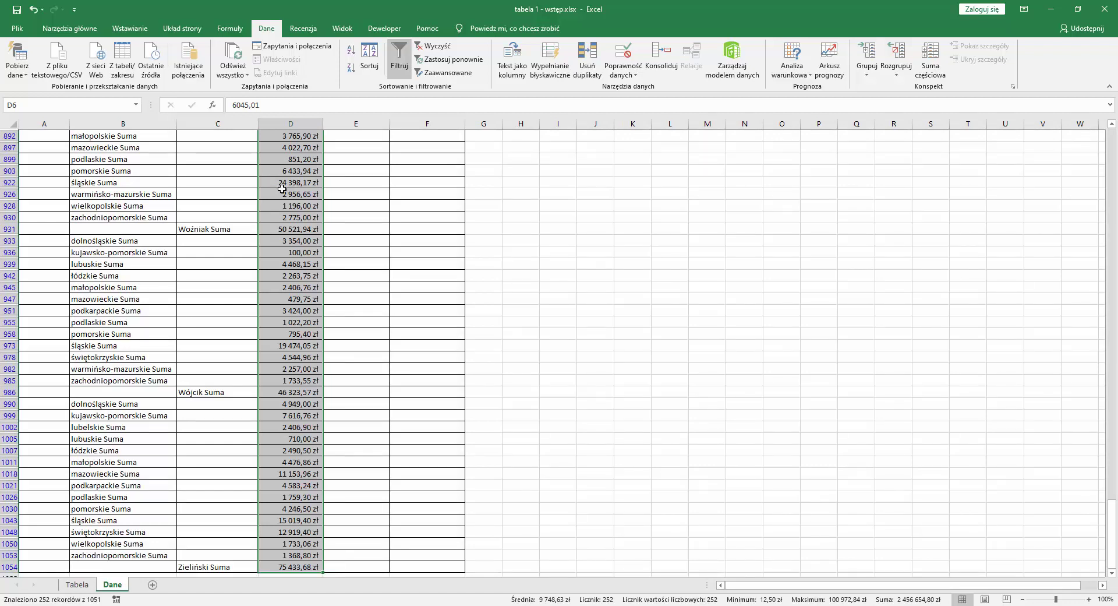
pyautogui.rightClick(282, 188)
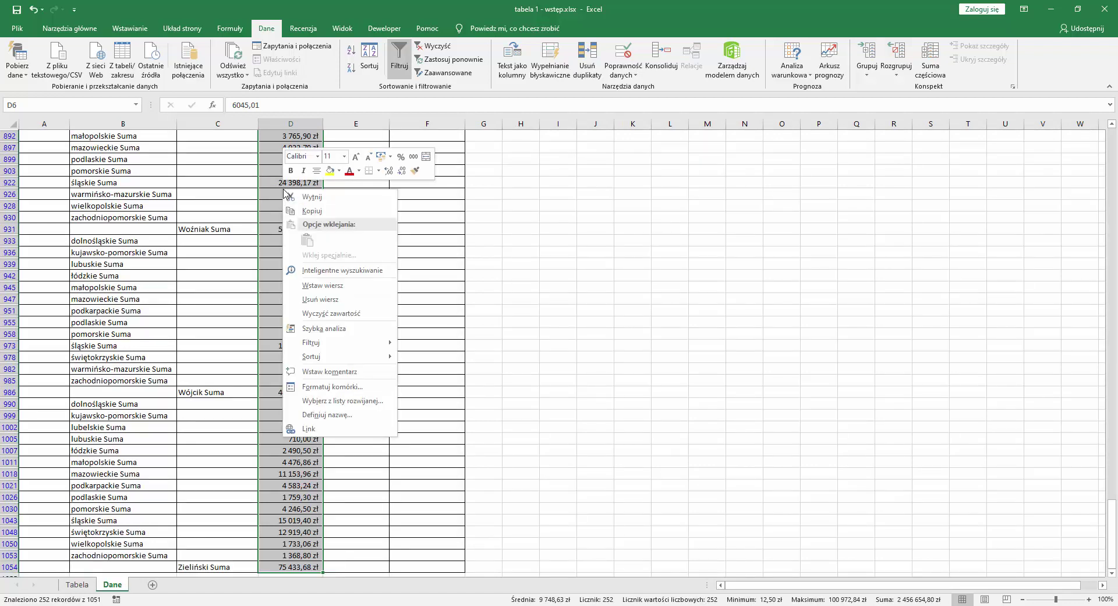
pyautogui.click(325, 301)
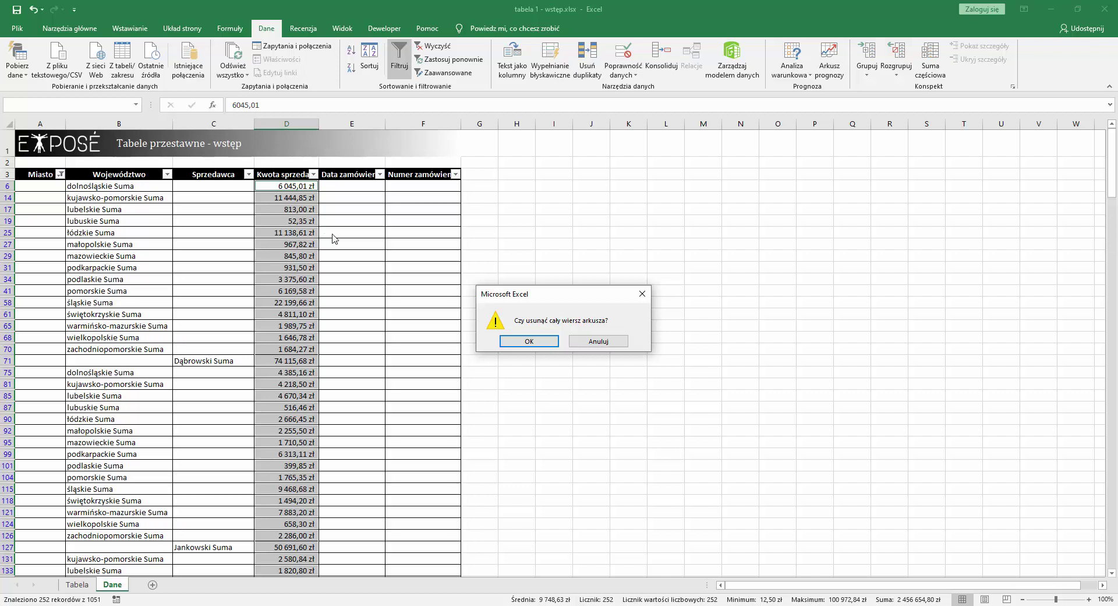
pyautogui.click(527, 342)
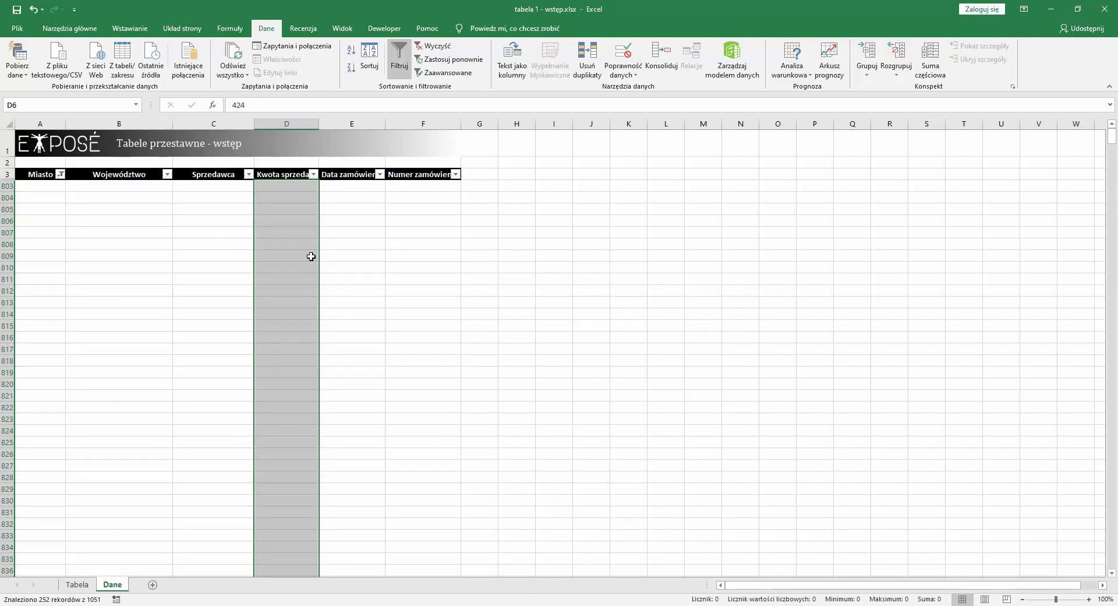
# Turn off filtering and select D4:D802, showing 799 amounts totalling 1 228 327,40 zł
pyautogui.click(399, 57)
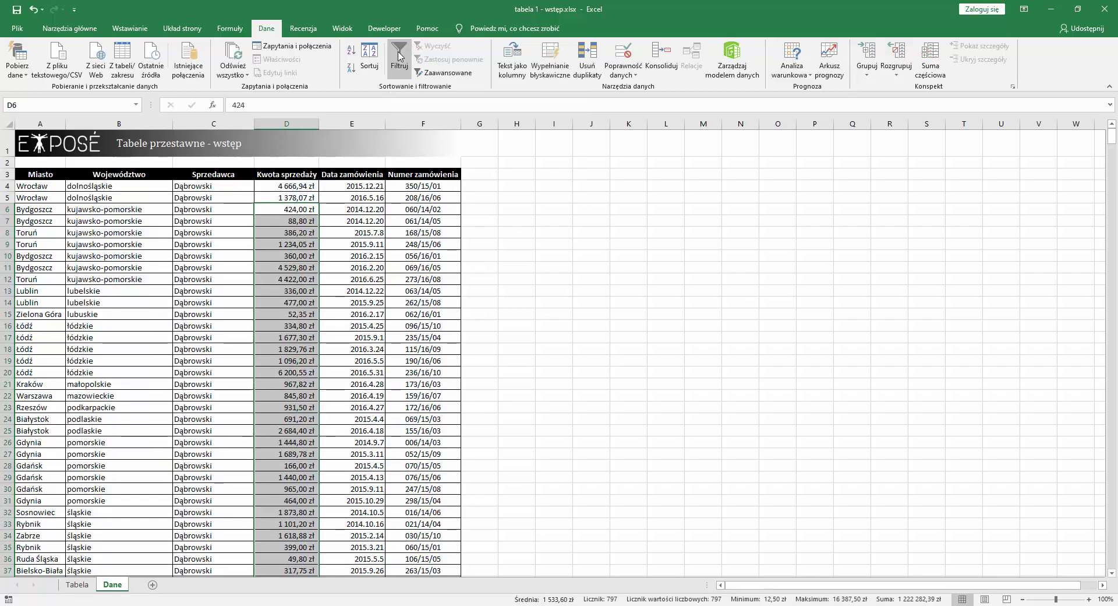
pyautogui.click(295, 185)
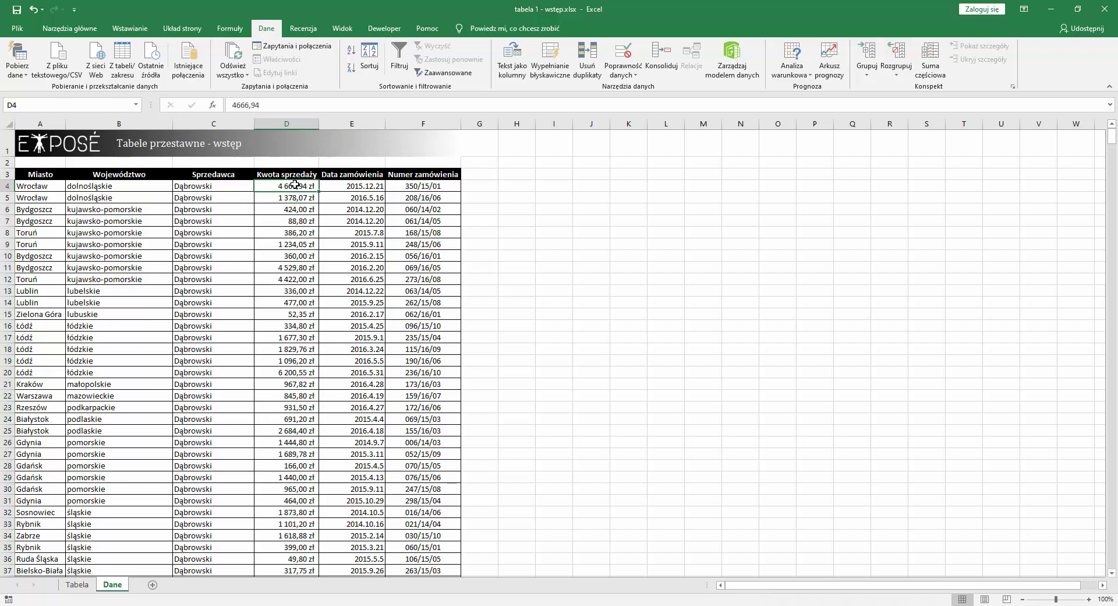
pyautogui.hotkey('ctrl', 'shift', 'Down')
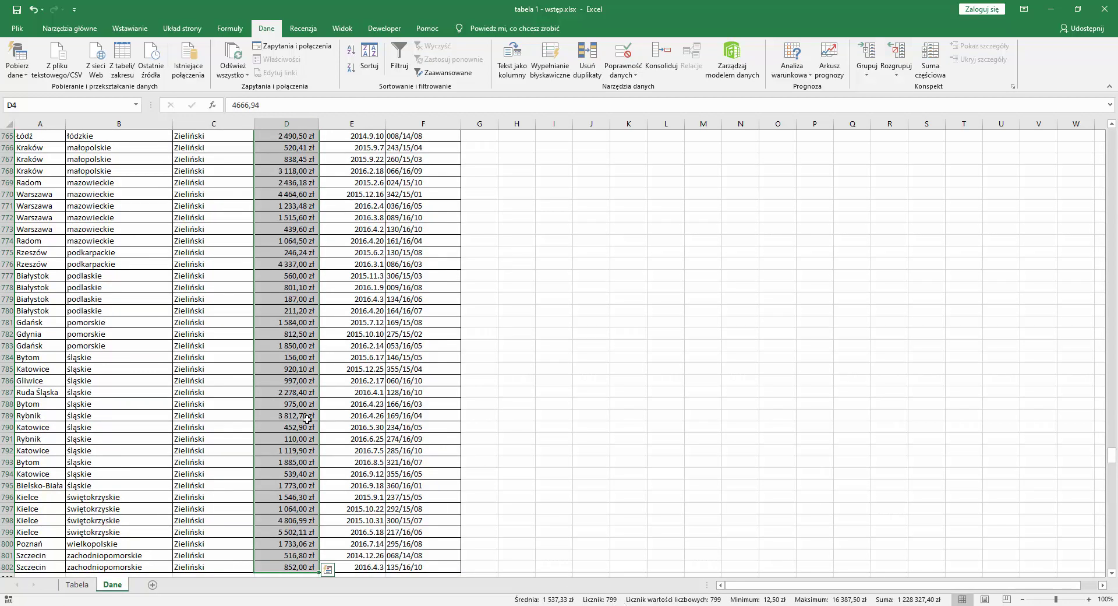
pyautogui.click(201, 314)
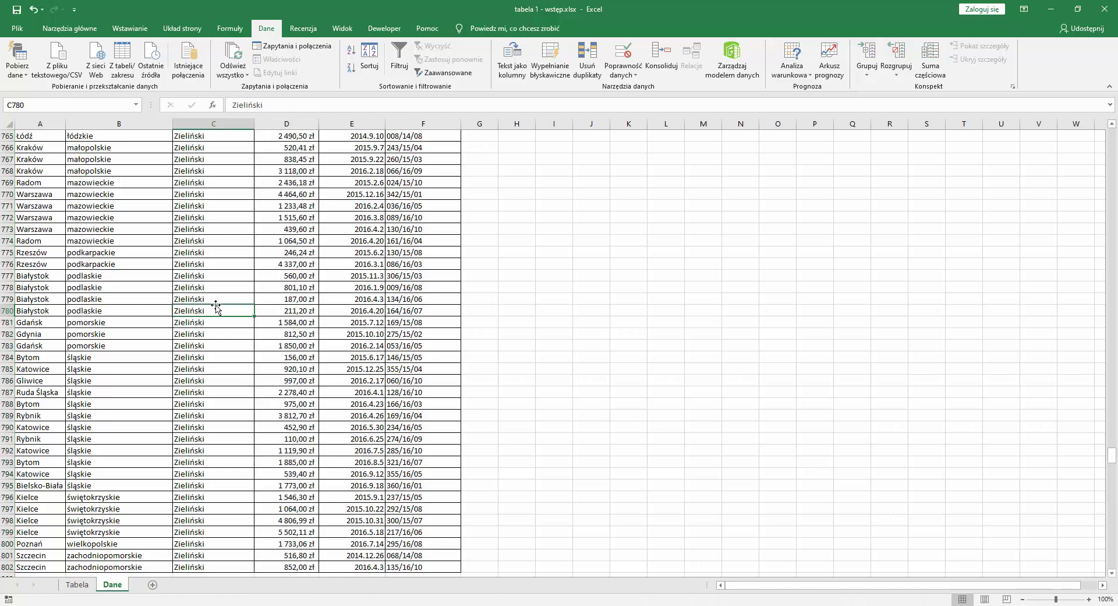
pyautogui.hotkey('ctrl', 'Up')
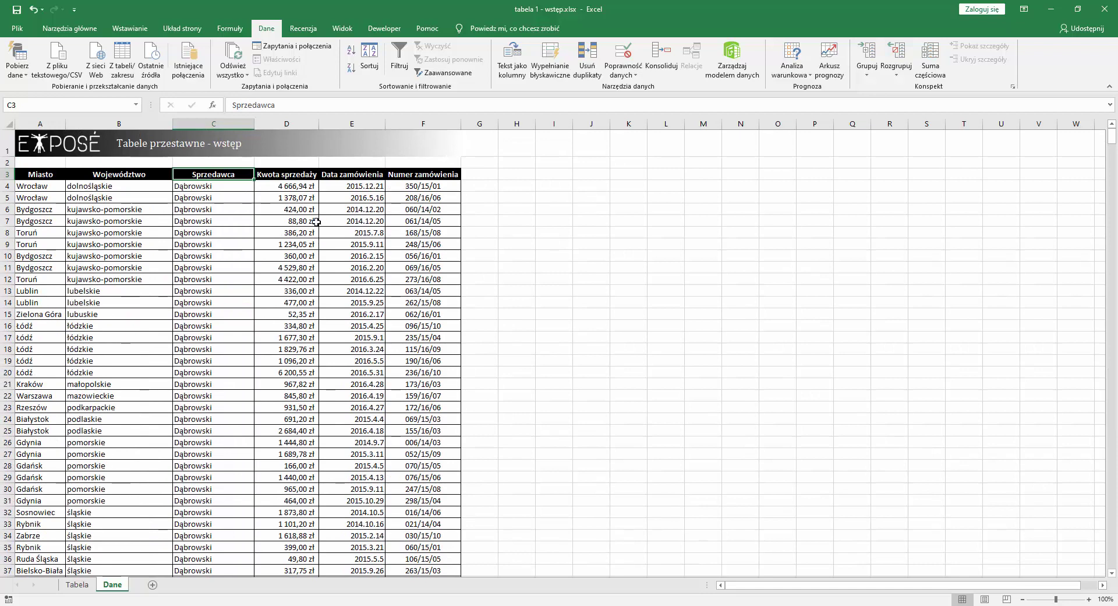
pyautogui.click(304, 188)
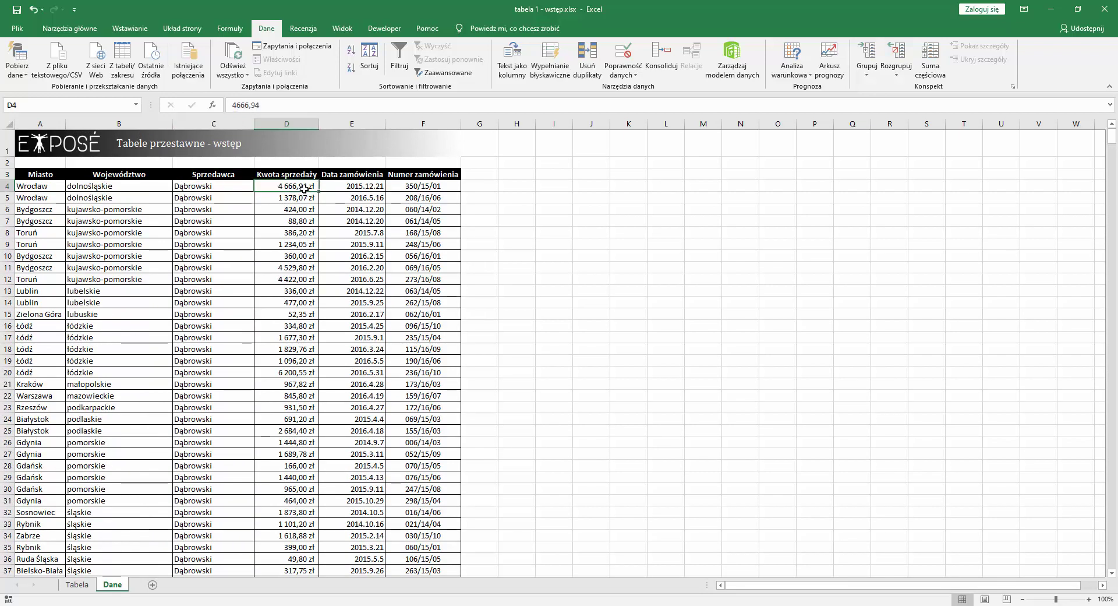
pyautogui.hotkey('ctrl', 'shift', 'Down')
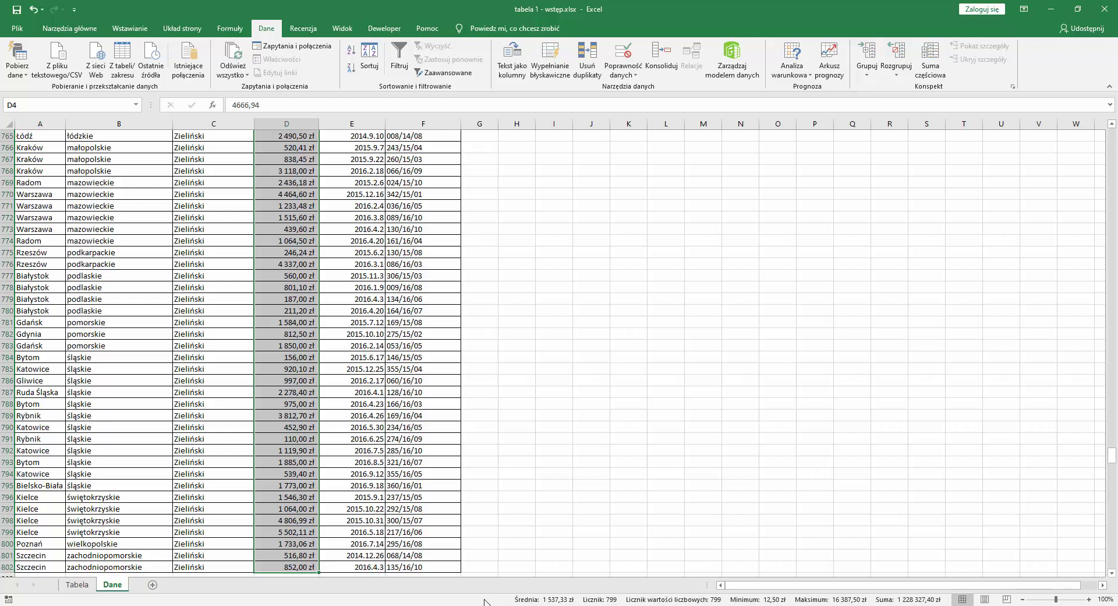
pyautogui.rightClick(484, 601)
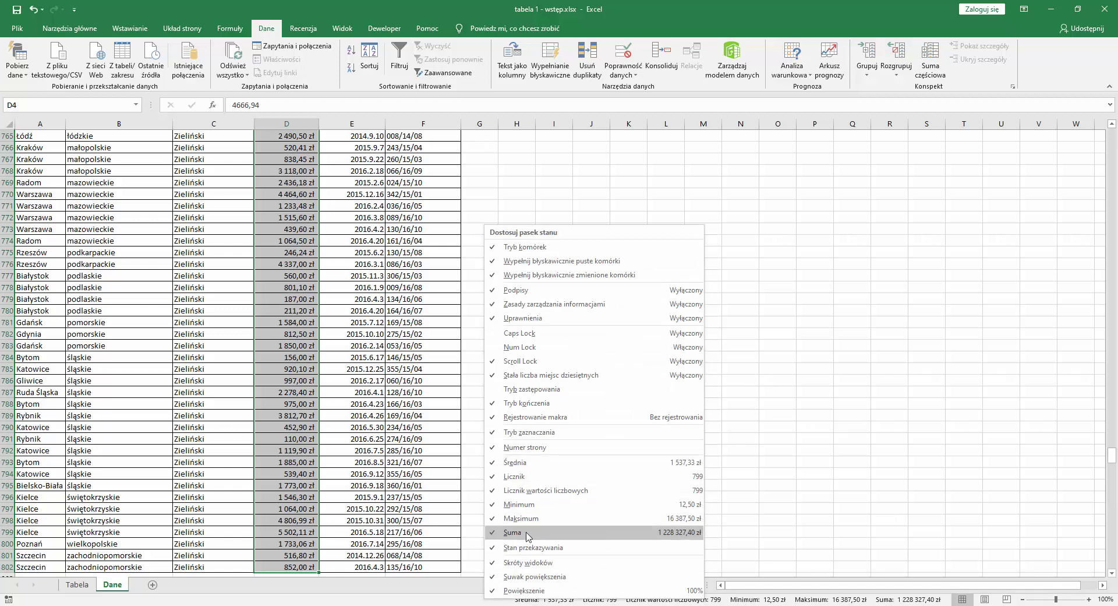
pyautogui.click(459, 602)
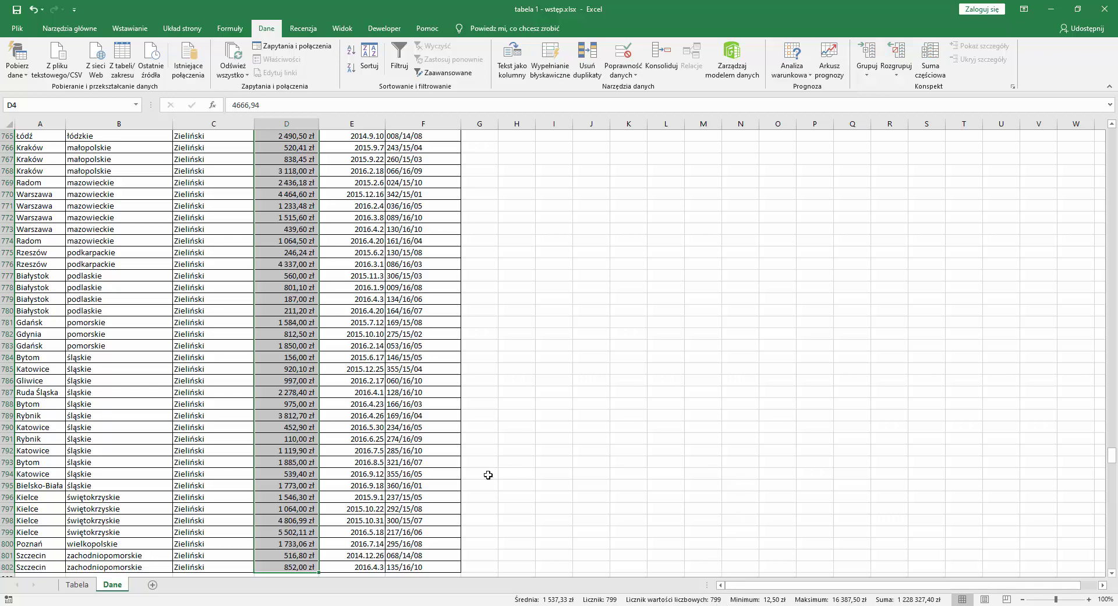
pyautogui.hotkey('ctrl', 'Up')
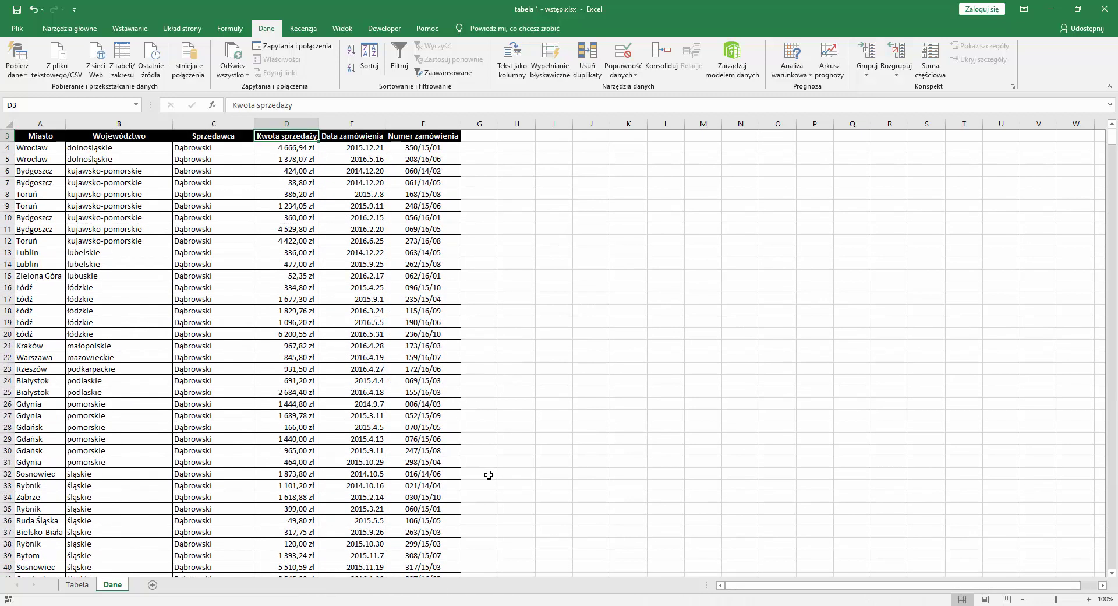
pyautogui.click(371, 150)
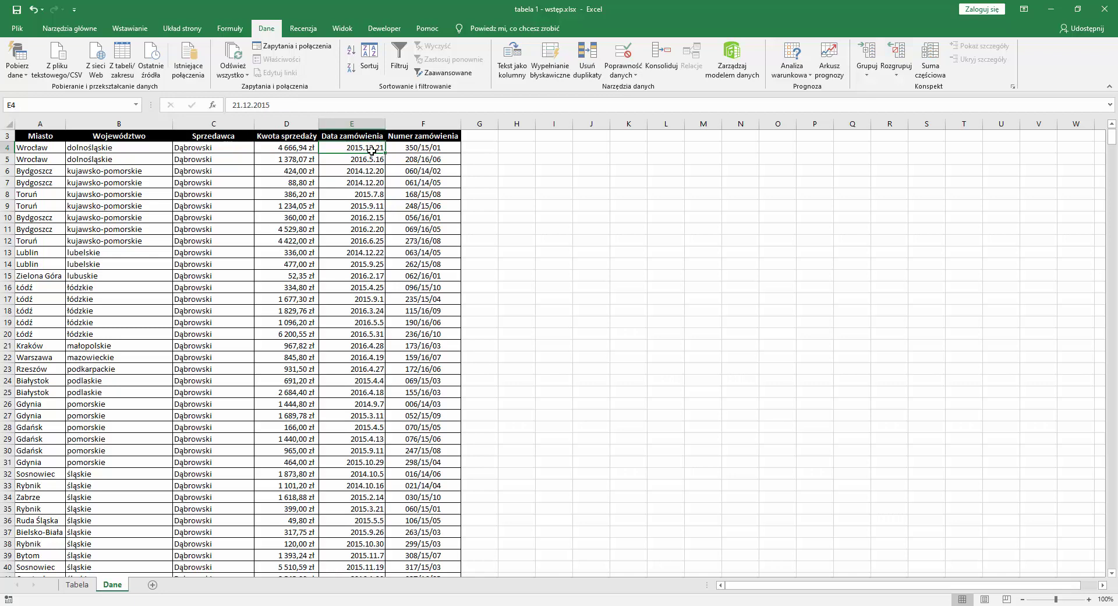
pyautogui.hotkey('ctrl', 'shift', 'Down')
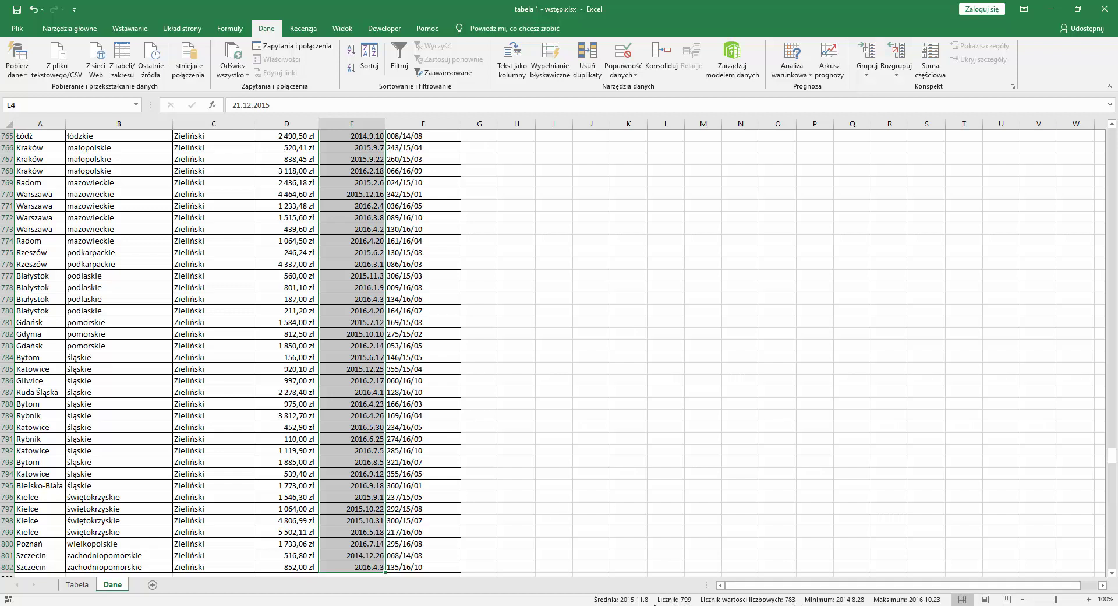
pyautogui.click(380, 380)
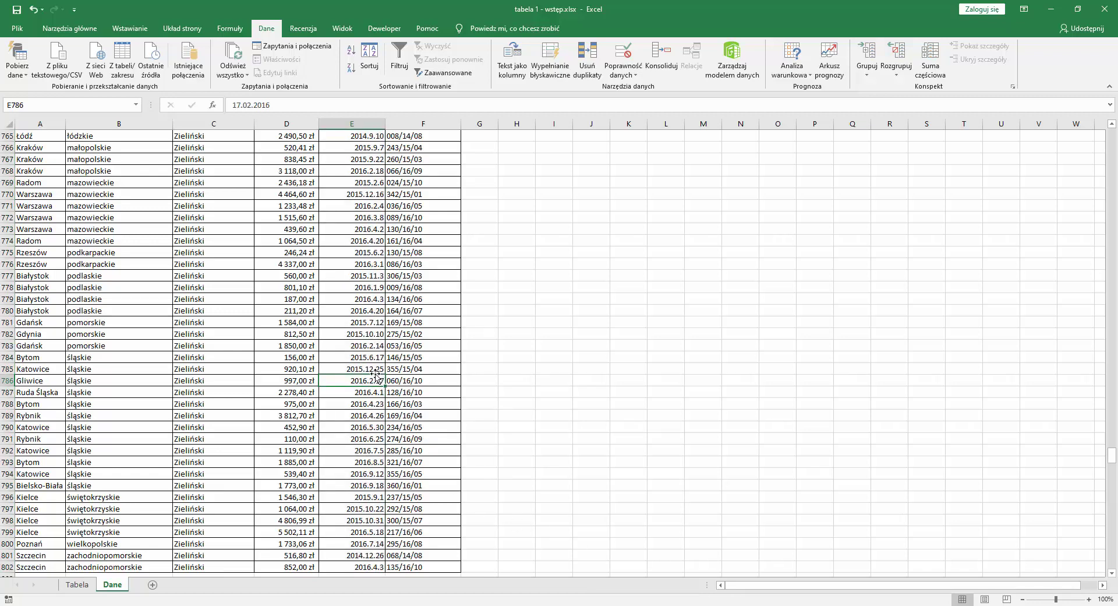
pyautogui.hotkey('ctrl', 'Up')
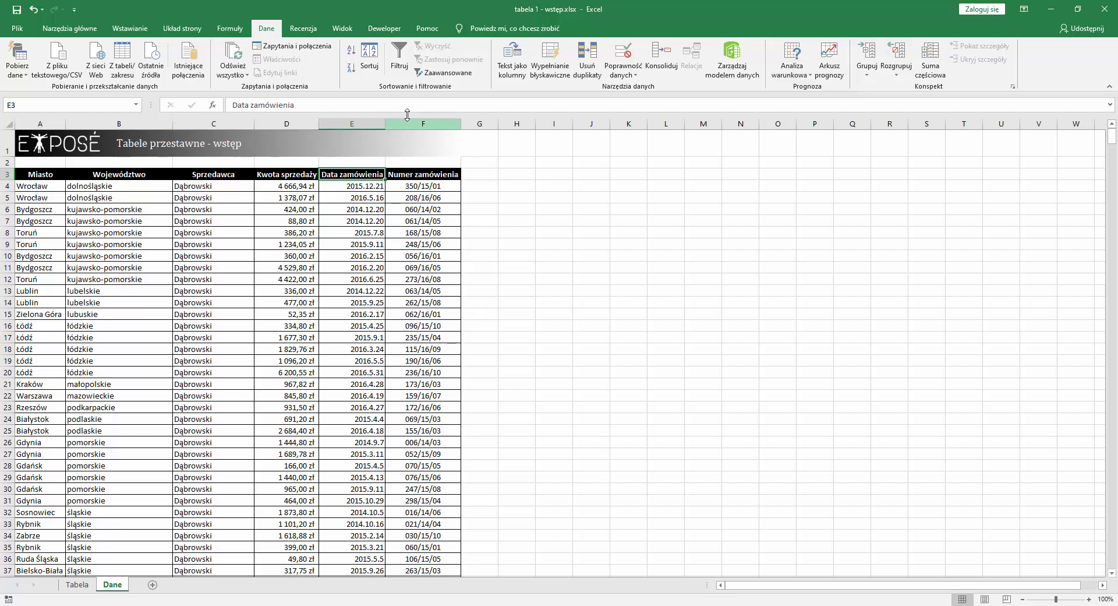
# Re-enable filtering and open the Data zamówienia filter list
pyautogui.click(400, 57)
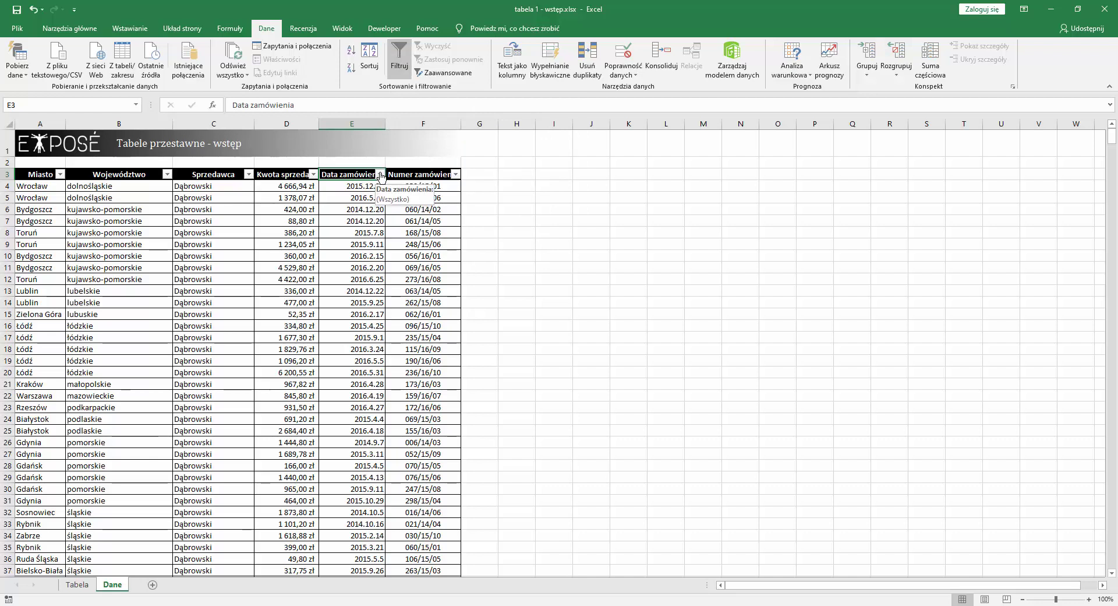
pyautogui.click(380, 174)
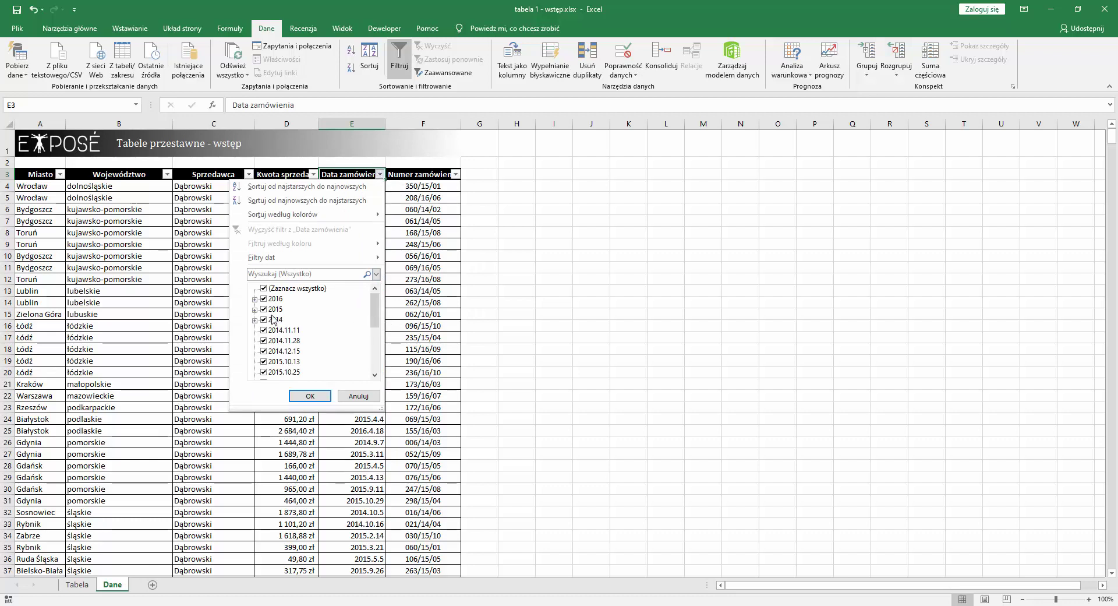
# Uncheck the 2016, 2015 and 2014 date groups in the Data zamówienia filter, leaving 36 records
pyautogui.click(255, 299)
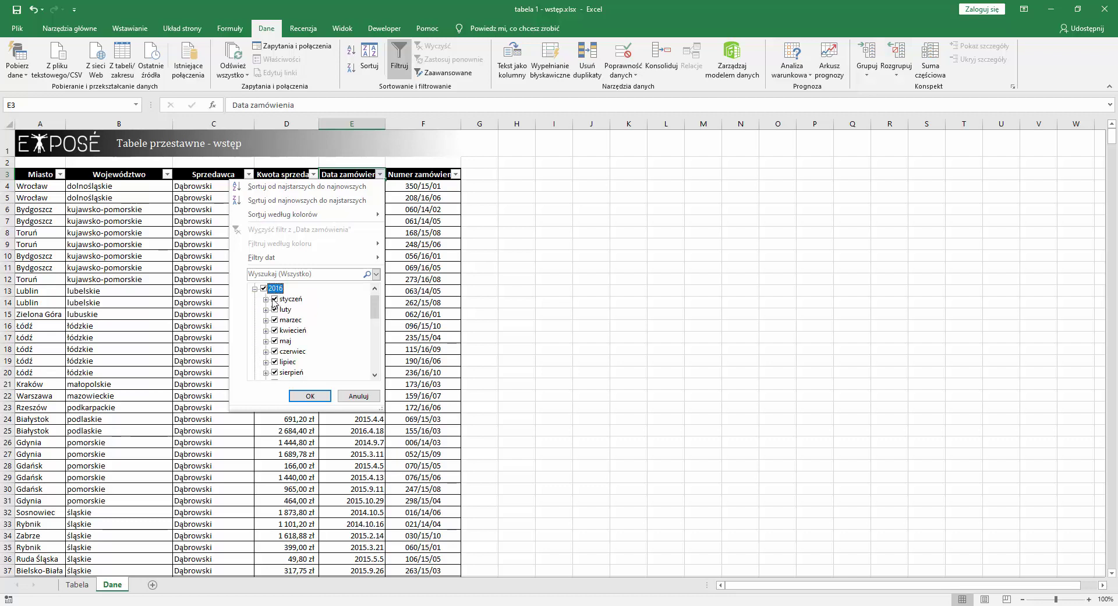
pyautogui.scroll(2, 264, 307)
pyautogui.scroll(-2, 264, 307)
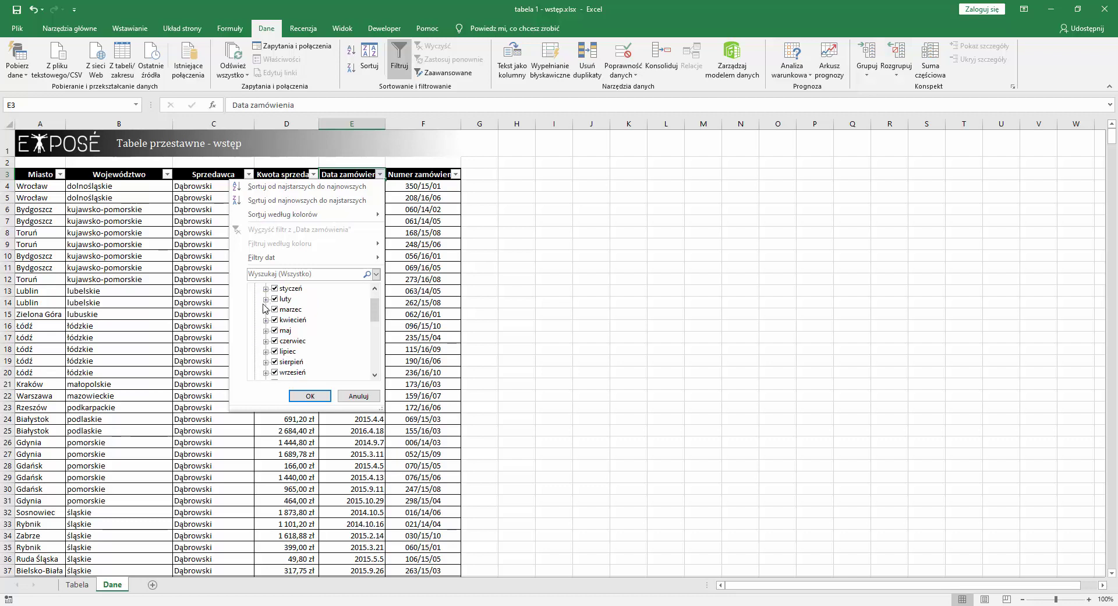
pyautogui.scroll(1, 261, 309)
pyautogui.click(254, 299)
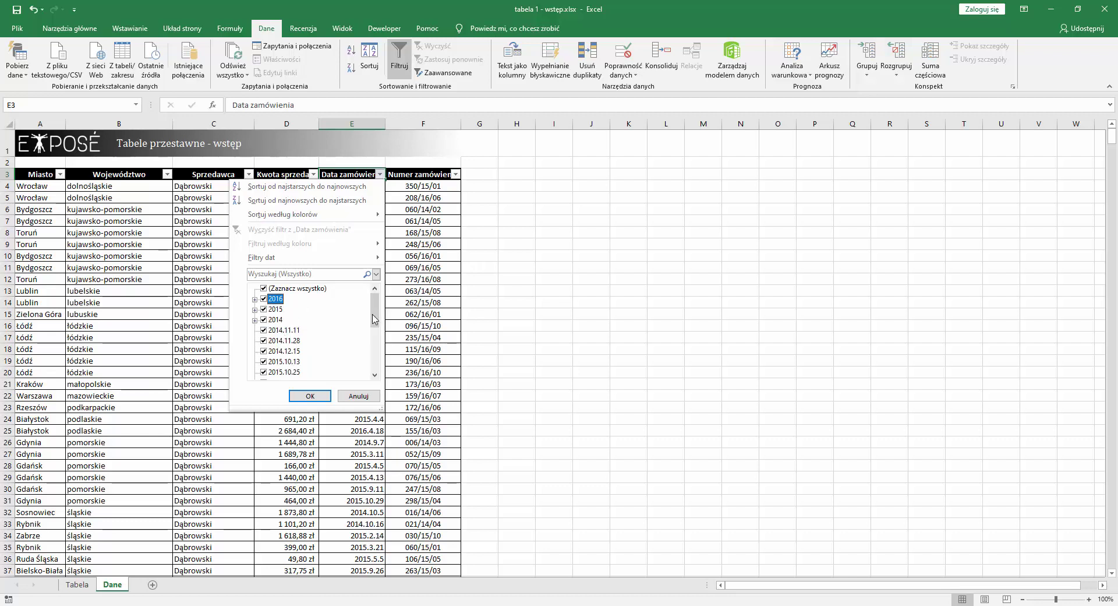
pyautogui.moveTo(378, 310)
pyautogui.mouseDown()
pyautogui.moveTo(378, 357)
pyautogui.moveTo(376, 301)
pyautogui.mouseUp()
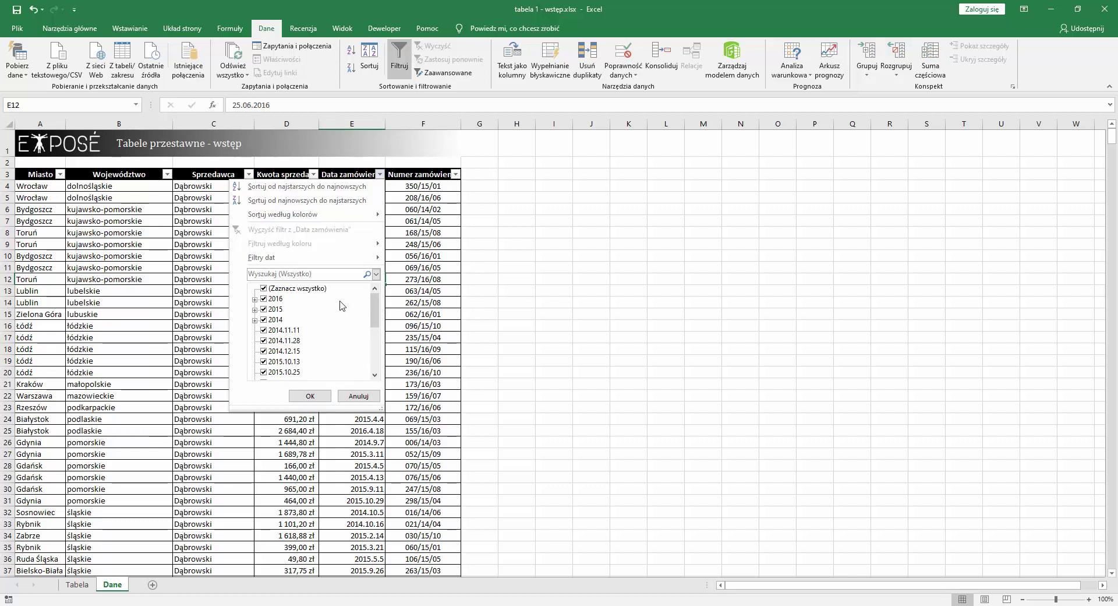
pyautogui.click(265, 300)
pyautogui.click(264, 309)
pyautogui.click(264, 320)
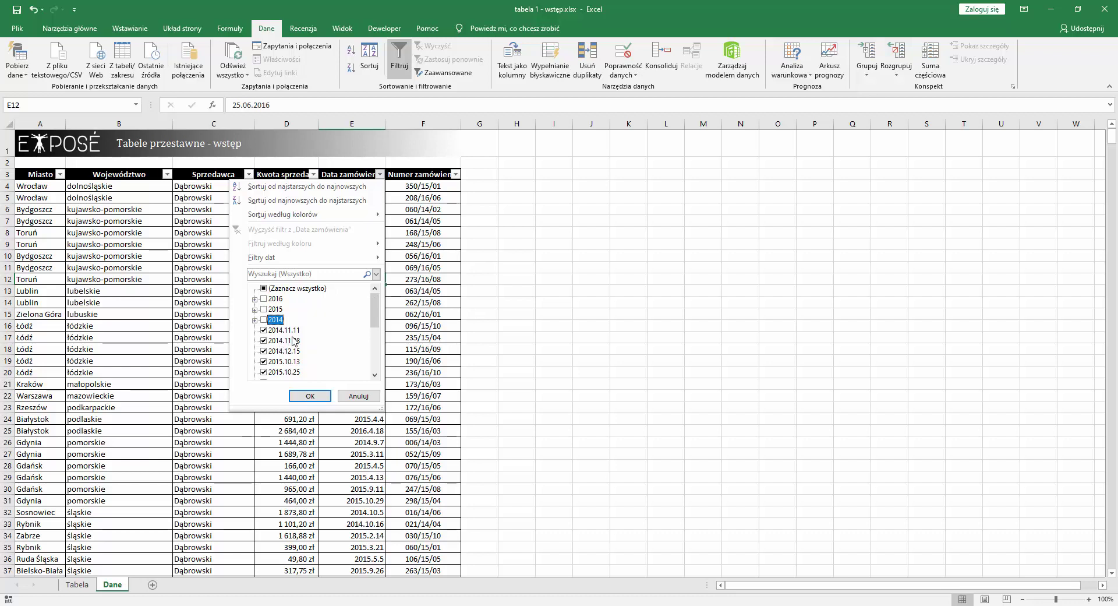
pyautogui.click(310, 396)
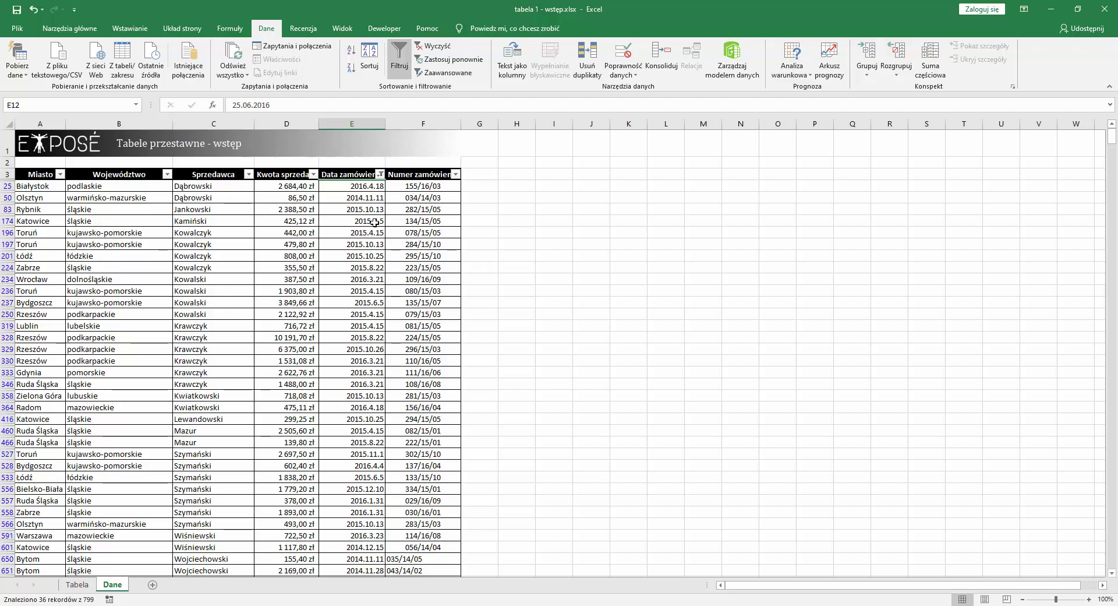
pyautogui.click(367, 187)
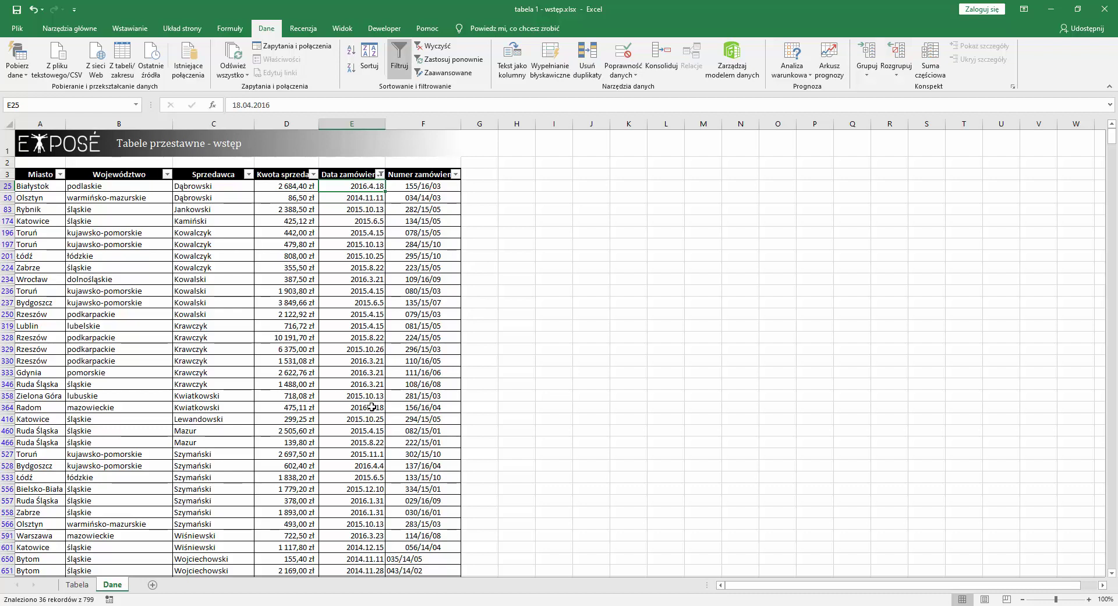
pyautogui.click(371, 409)
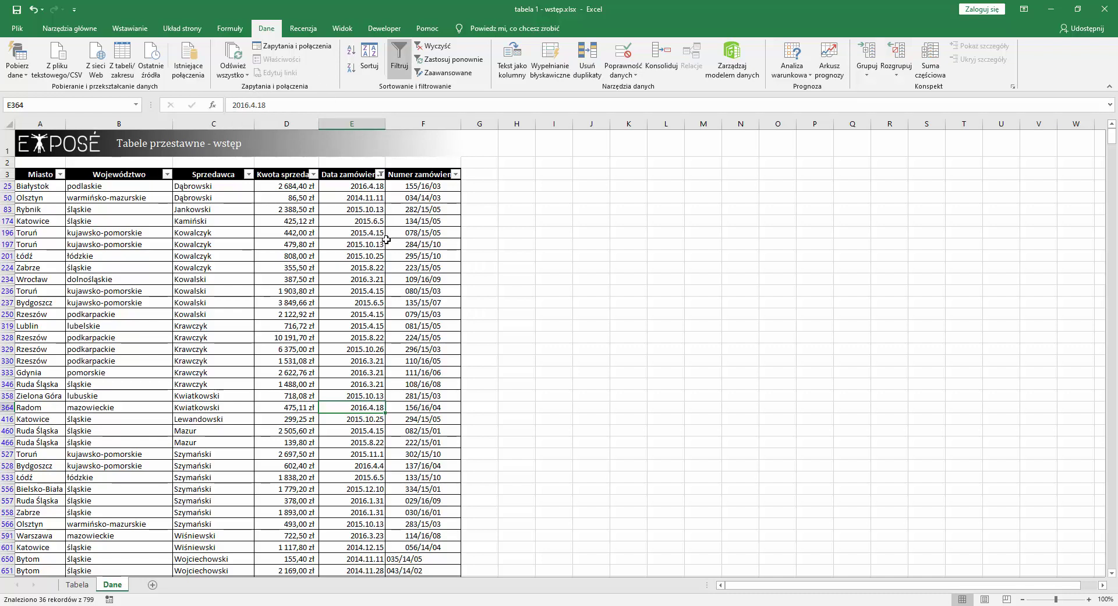
pyautogui.click(86, 30)
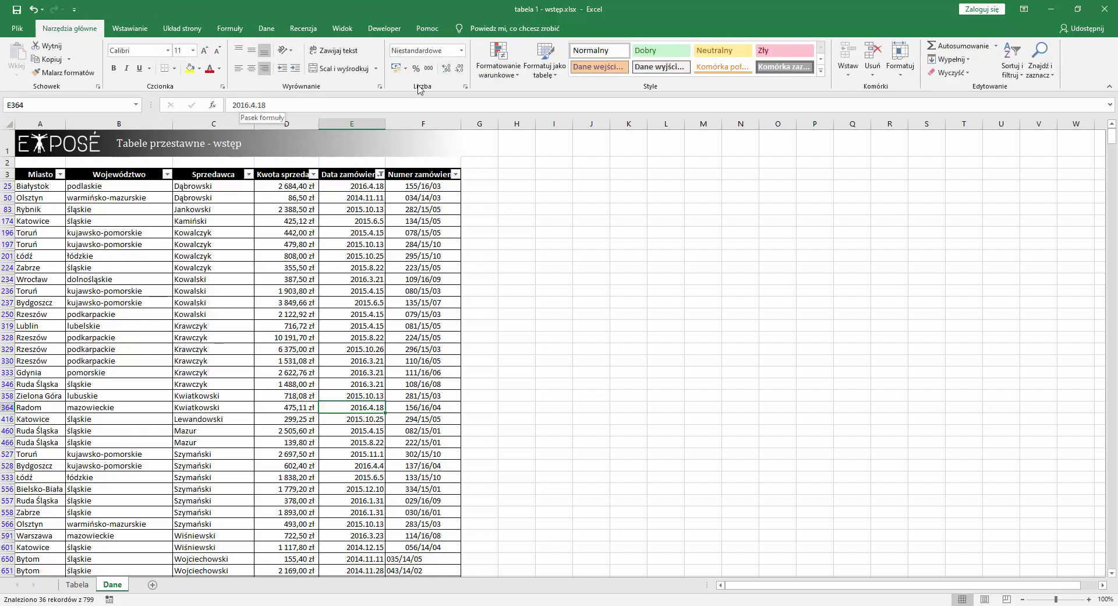
pyautogui.click(464, 50)
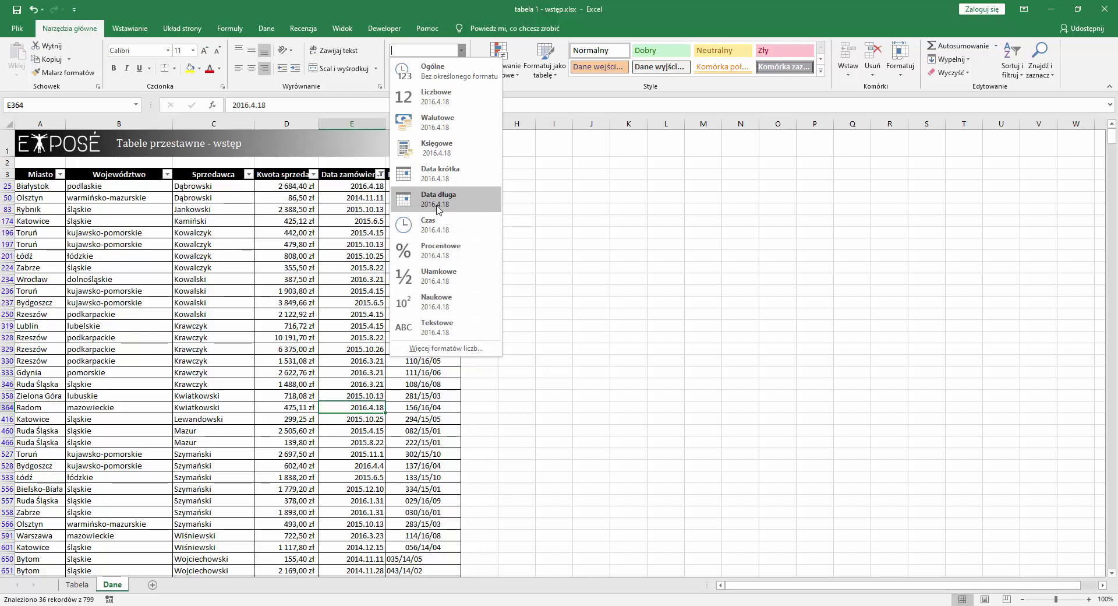
pyautogui.click(367, 187)
pyautogui.click(364, 188)
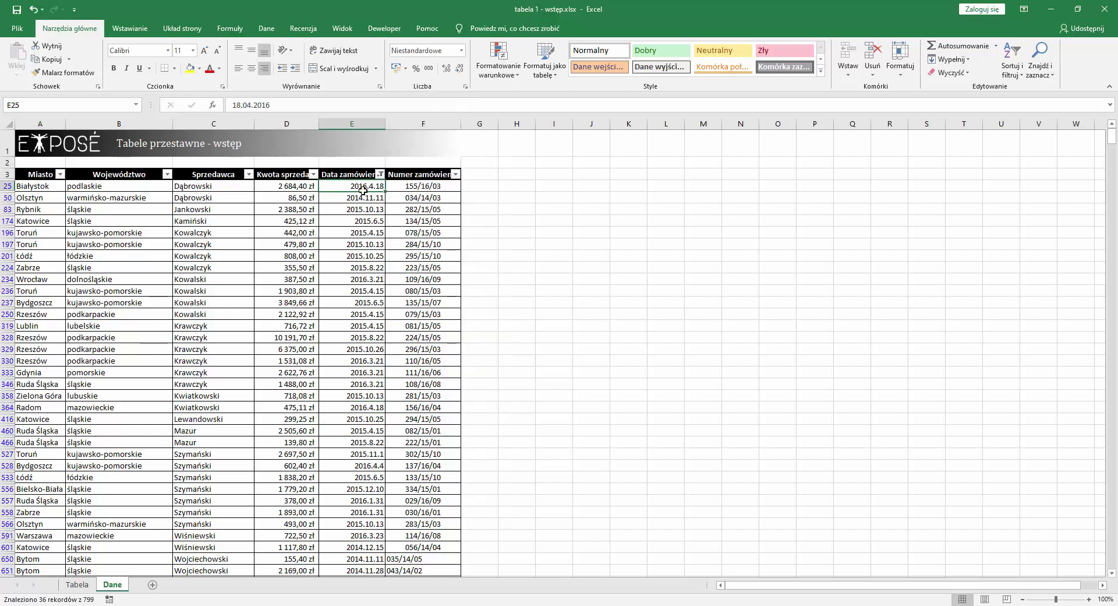
pyautogui.click(462, 50)
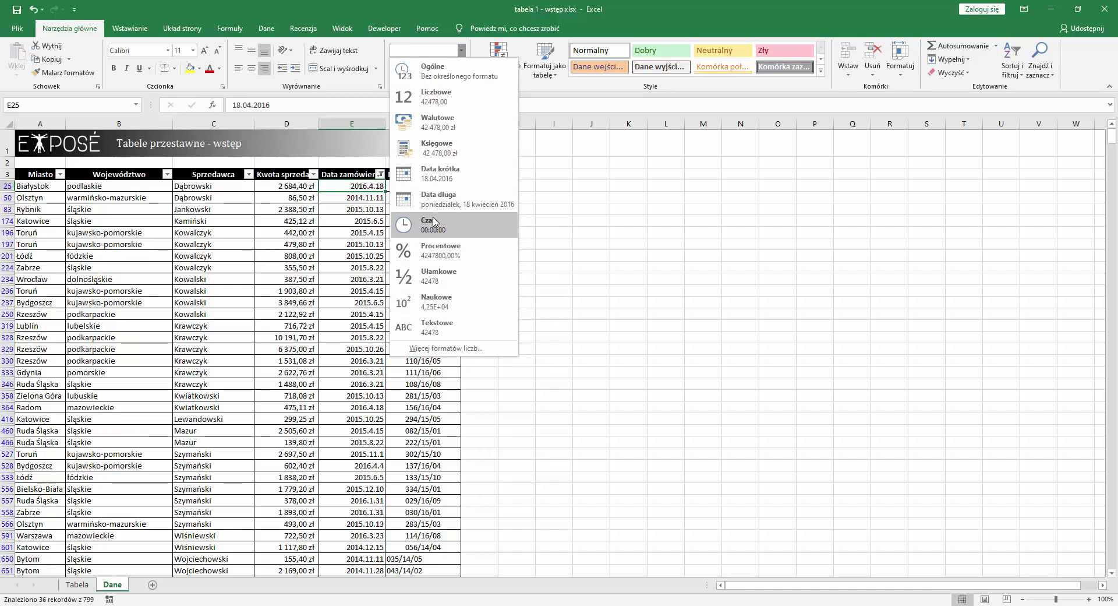
pyautogui.click(373, 223)
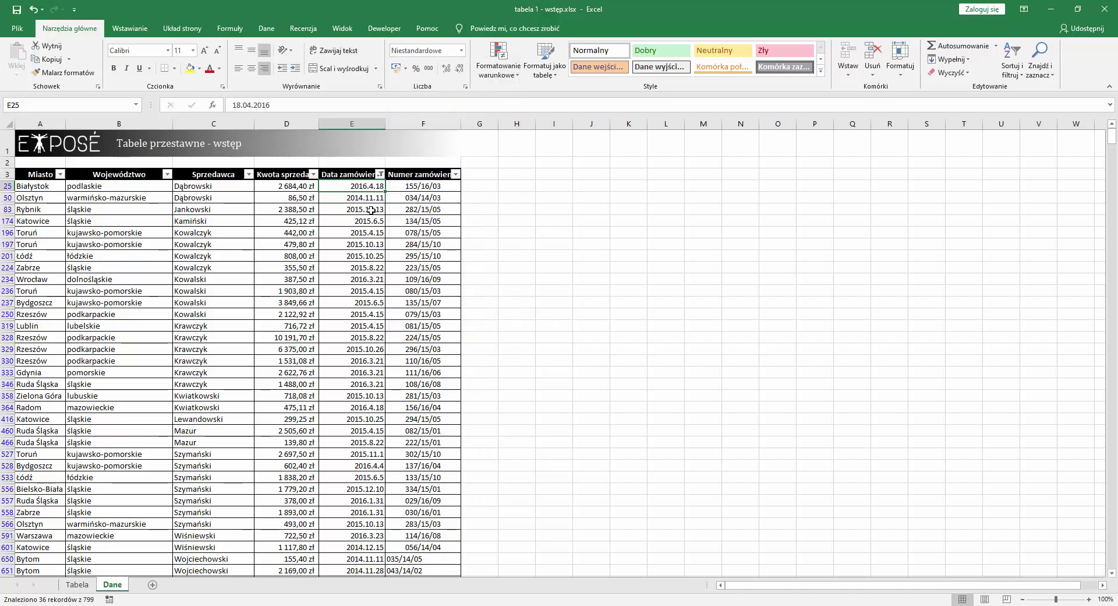
pyautogui.click(270, 26)
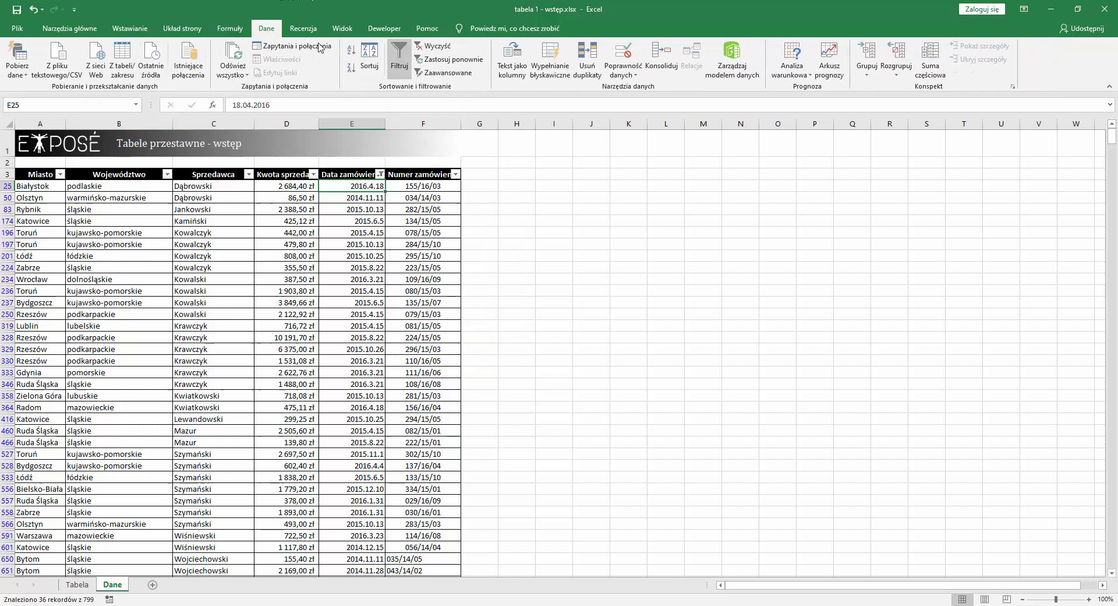
# Turn off filtering and enter =CZY.LICZBA(E4) in G4, which returns PRAWDA
pyautogui.click(406, 59)
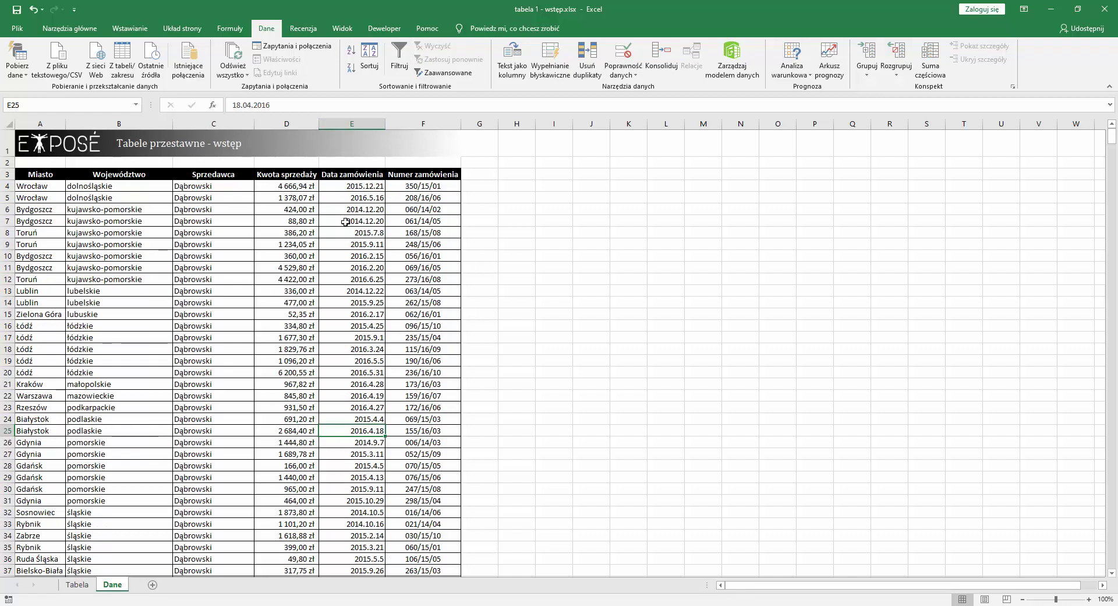
pyautogui.click(490, 183)
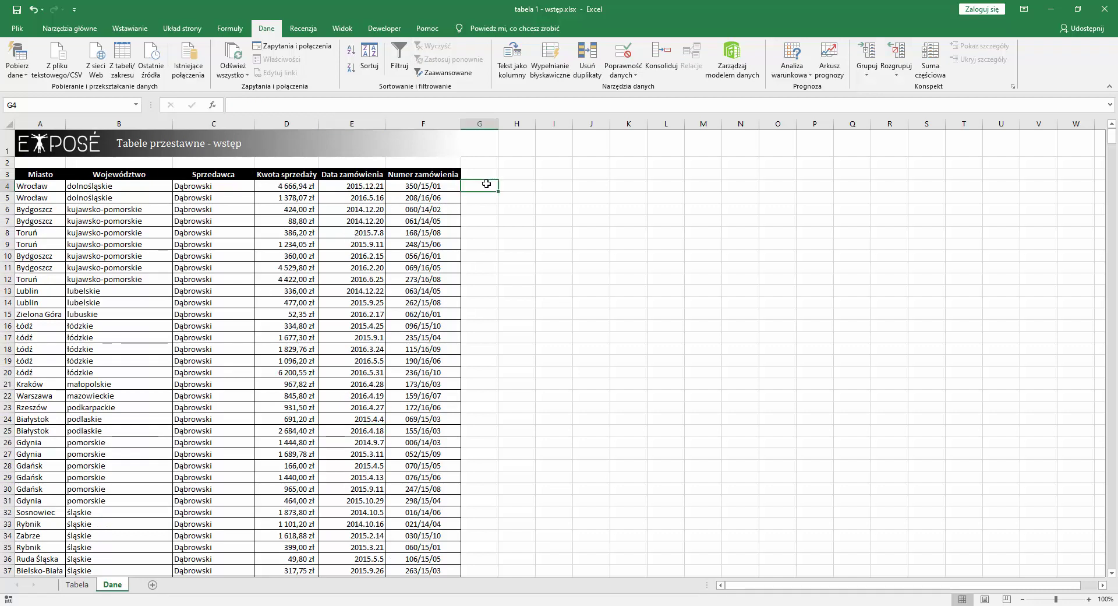
pyautogui.write('=czy')
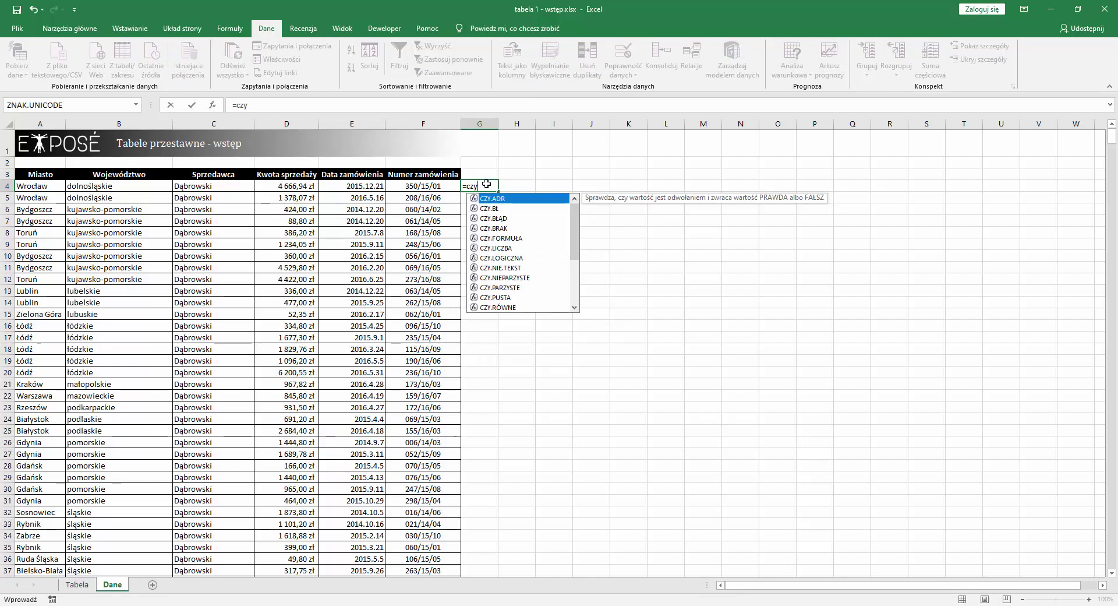
pyautogui.press('Down')
pyautogui.press('Down')
pyautogui.press('Down')
pyautogui.press('Down')
pyautogui.press('Down')
pyautogui.press('Tab')
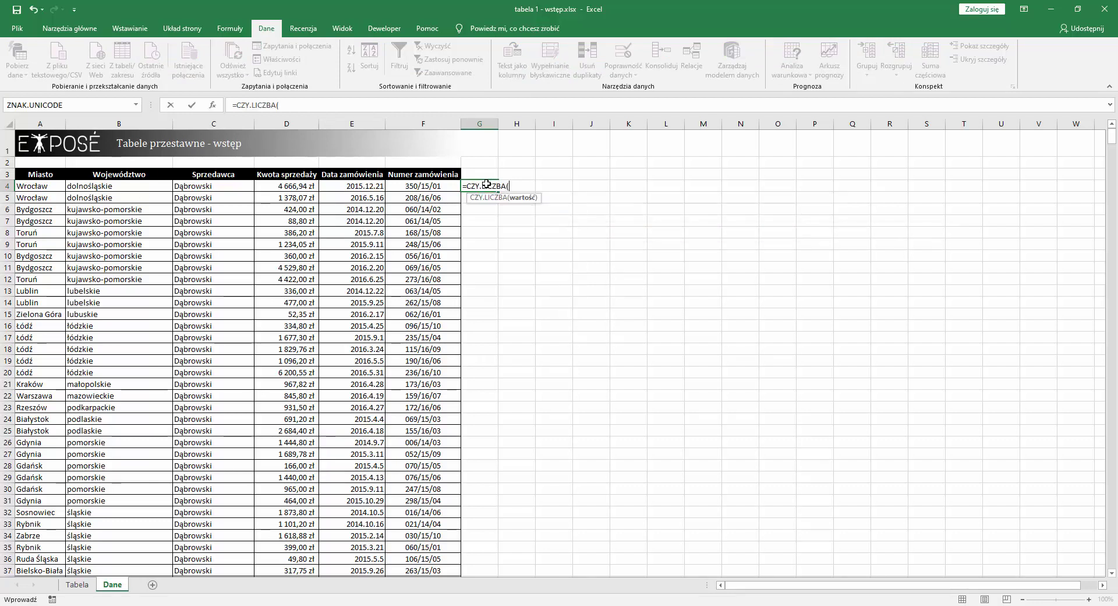
pyautogui.click(371, 184)
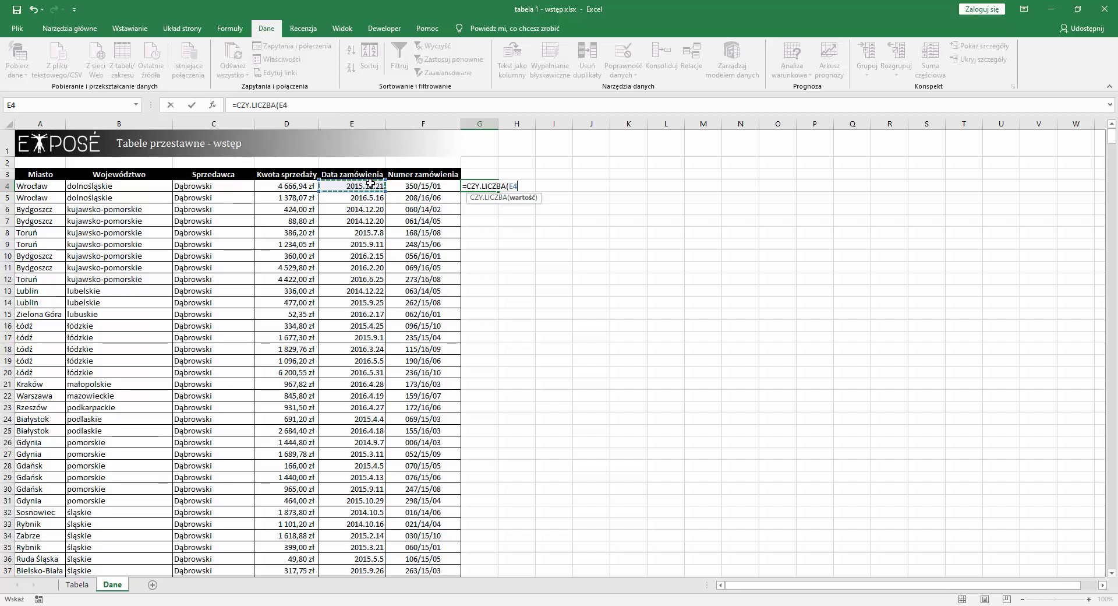
pyautogui.press('Return')
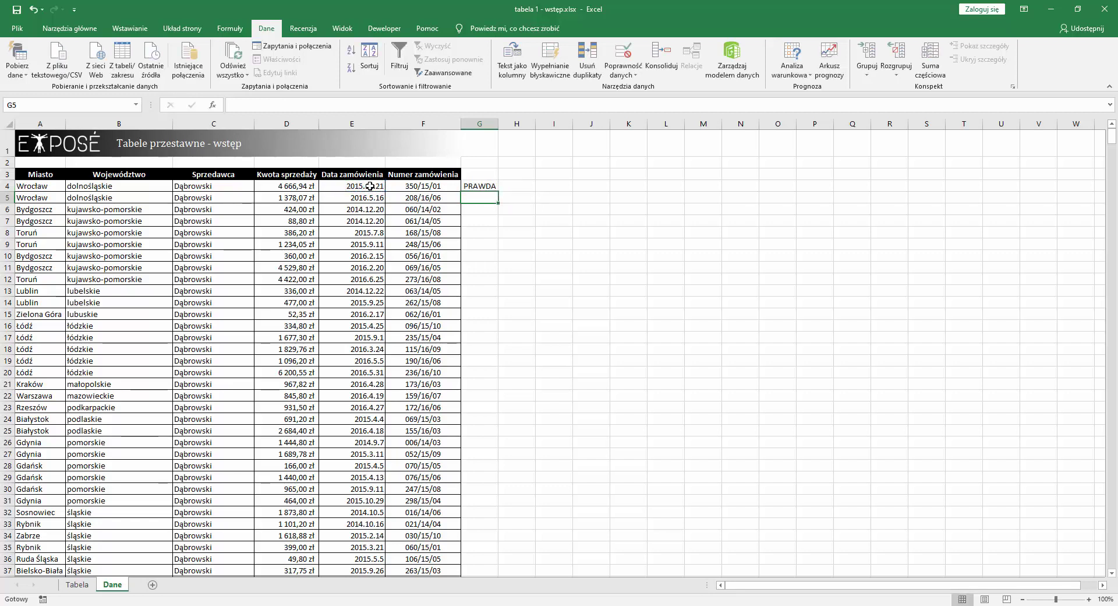
pyautogui.click(482, 186)
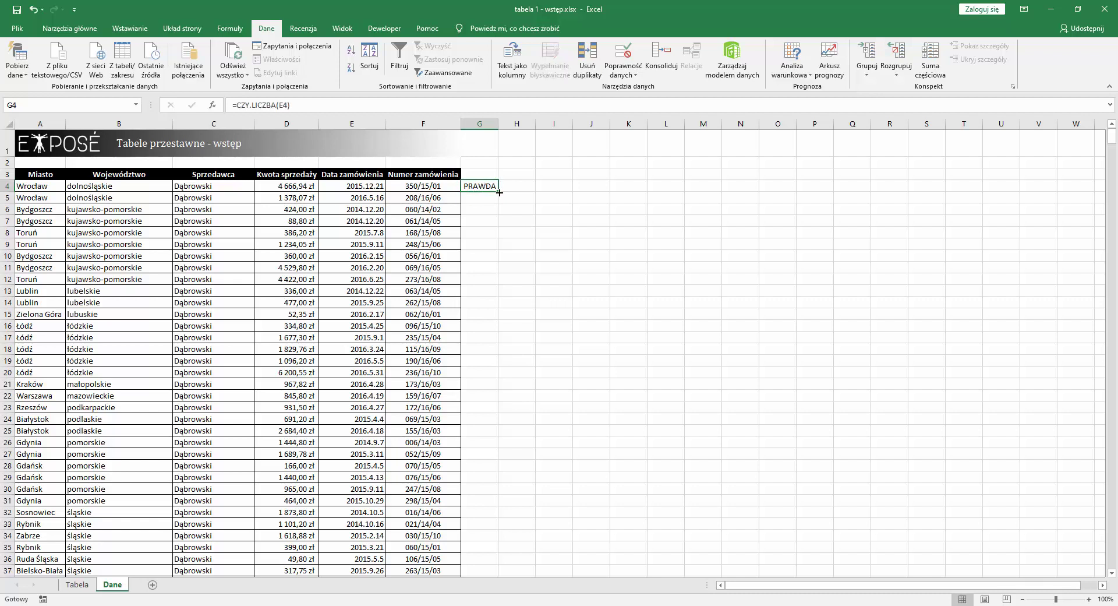
# Fill the CZY.LICZBA check in G4 down column G to the end of the table
pyautogui.doubleClick(499, 192)
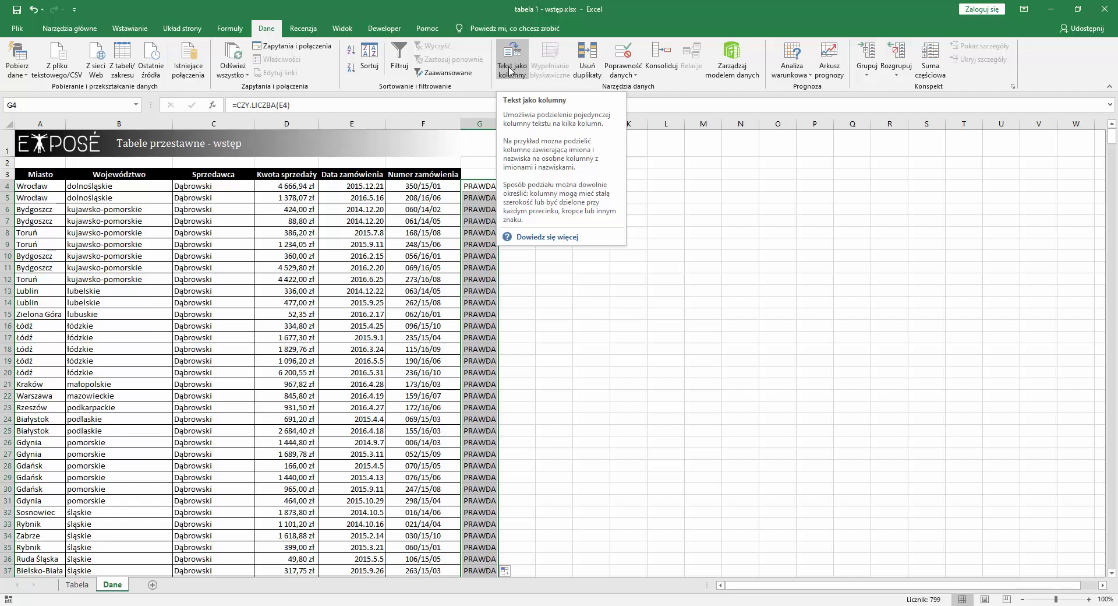
pyautogui.click(481, 196)
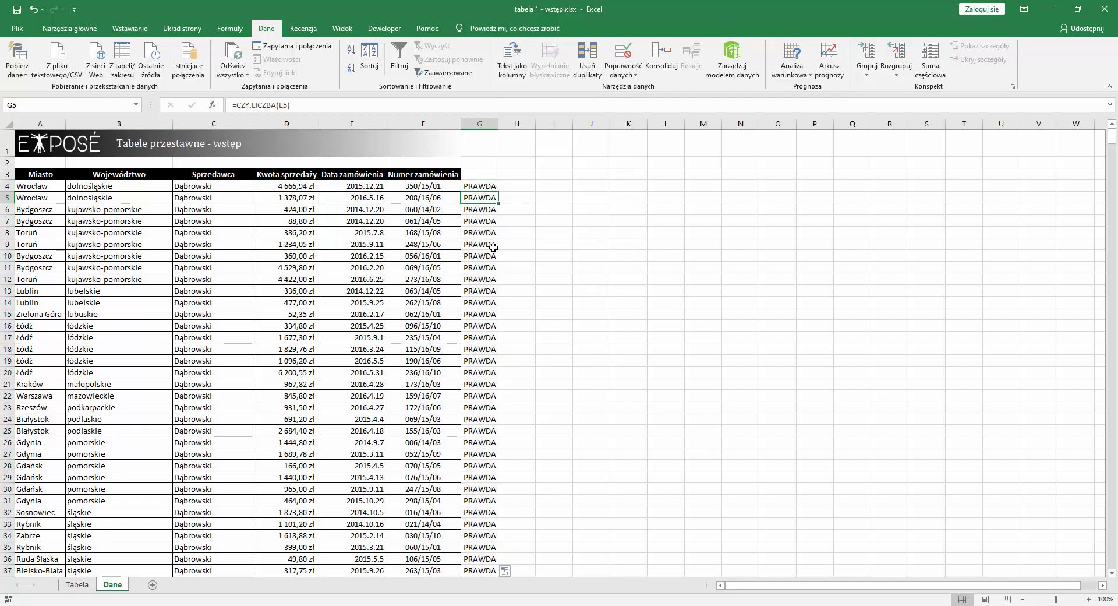
pyautogui.click(483, 221)
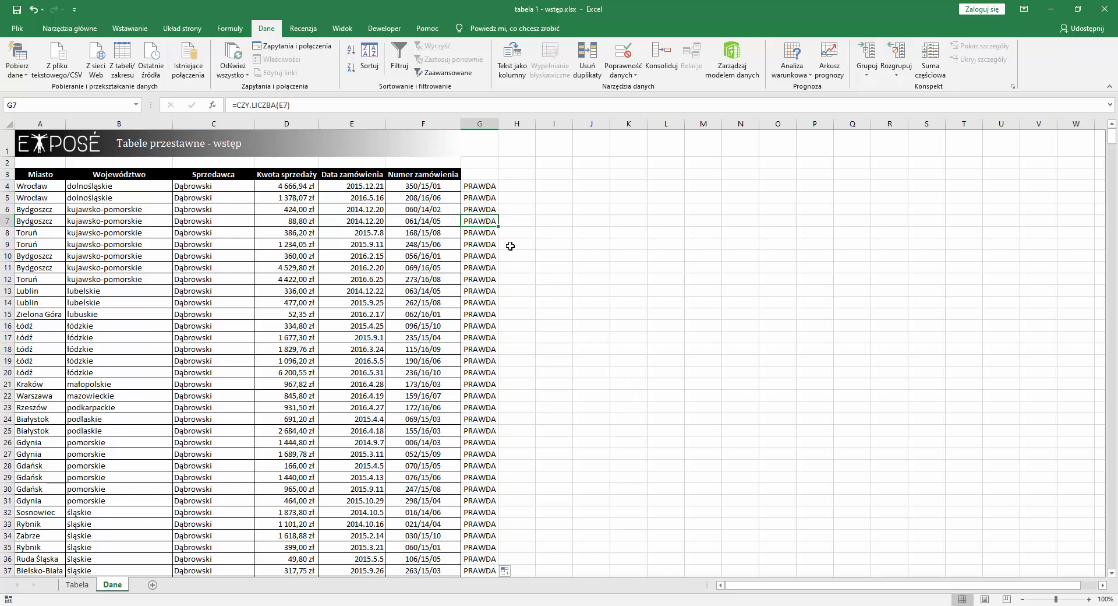
# Sort column G A→Z so the 16 FAŁSZ rows come first, then select dates E4:E19
pyautogui.click(352, 51)
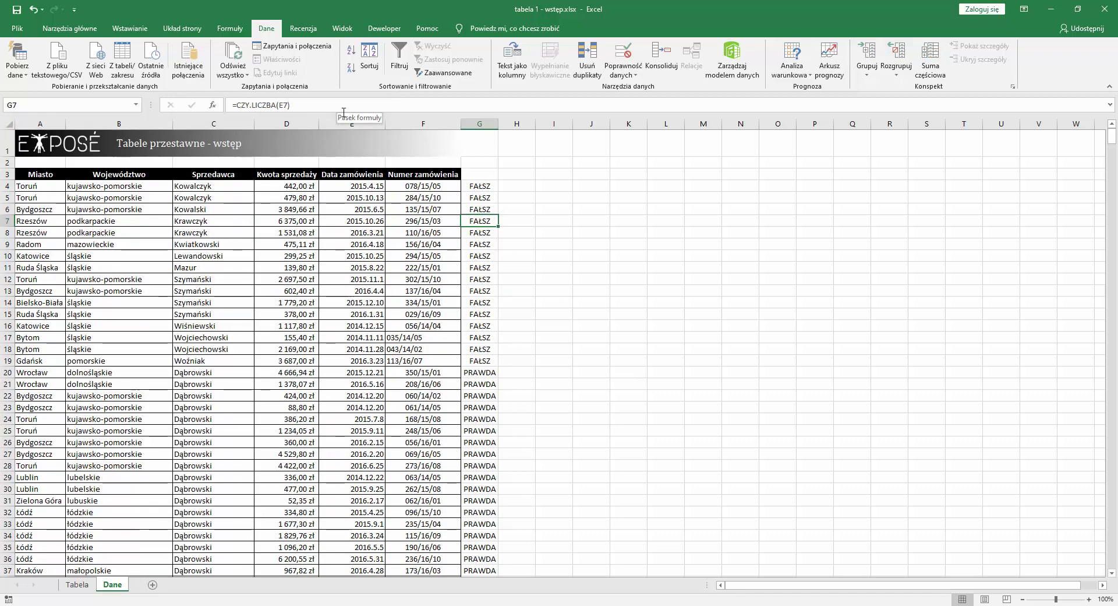
pyautogui.moveTo(473, 187); pyautogui.dragTo(467, 359)
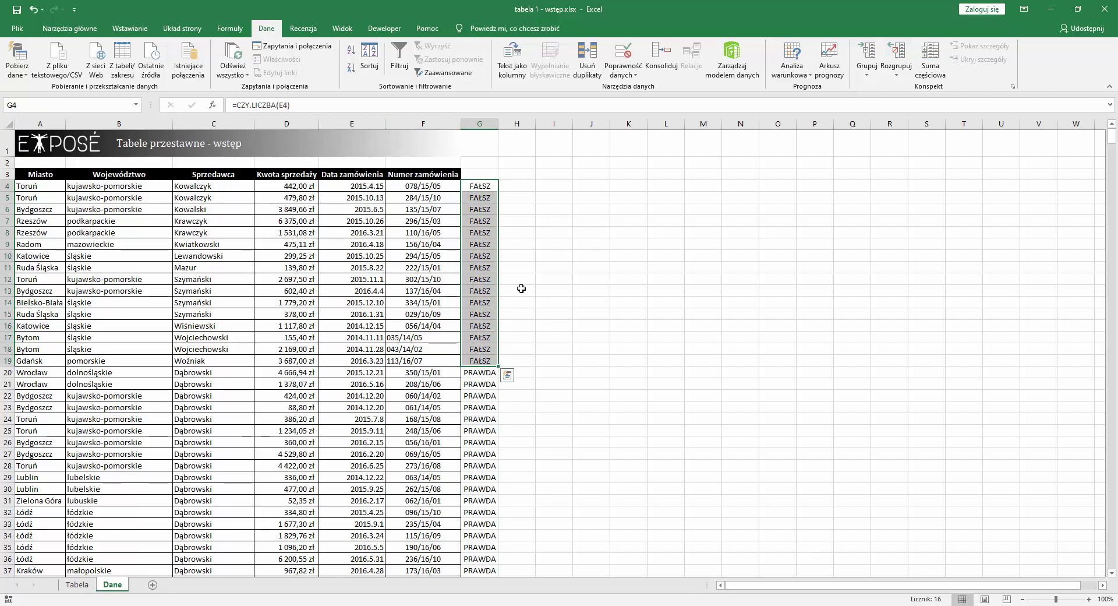
pyautogui.moveTo(365, 185); pyautogui.dragTo(365, 361)
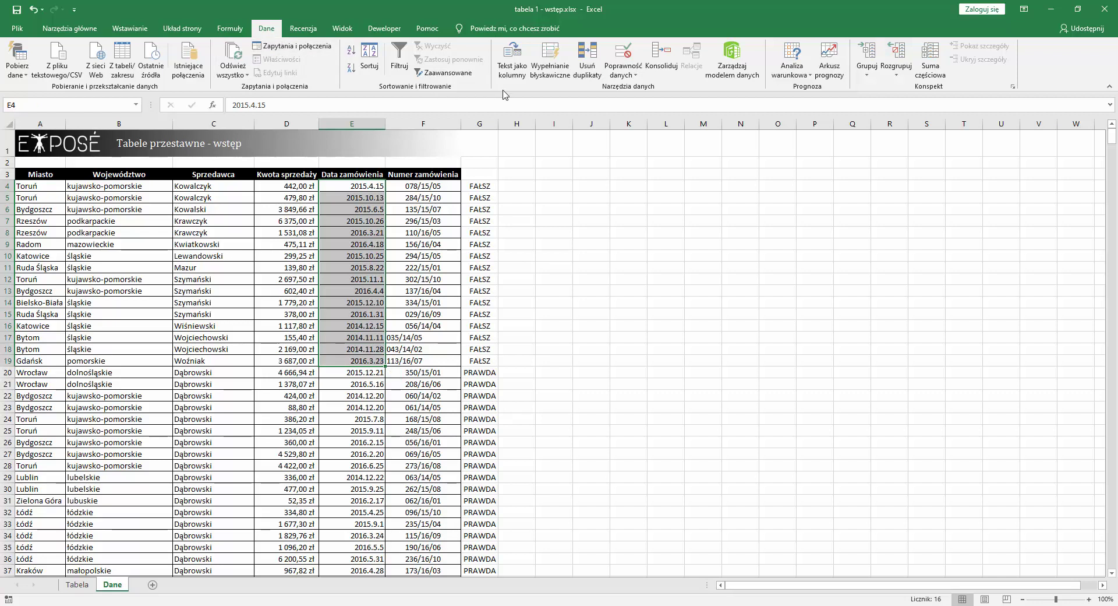
# Convert the text order dates in E4:E19 to real dates with Text to Columns, using date order RMD
pyautogui.click(513, 58)
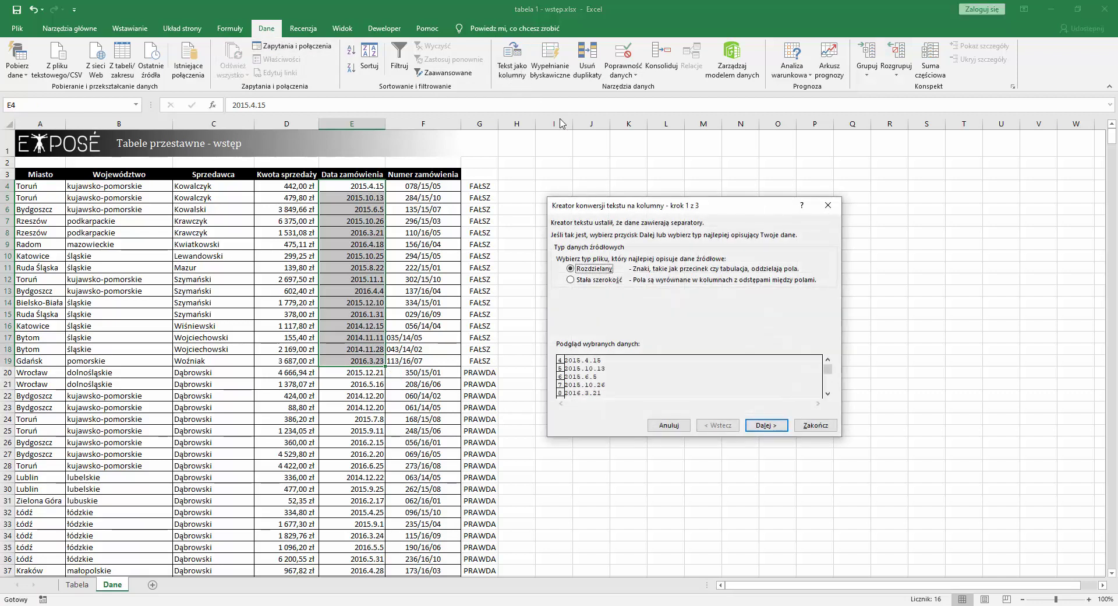
pyautogui.moveTo(617, 212); pyautogui.dragTo(529, 134)
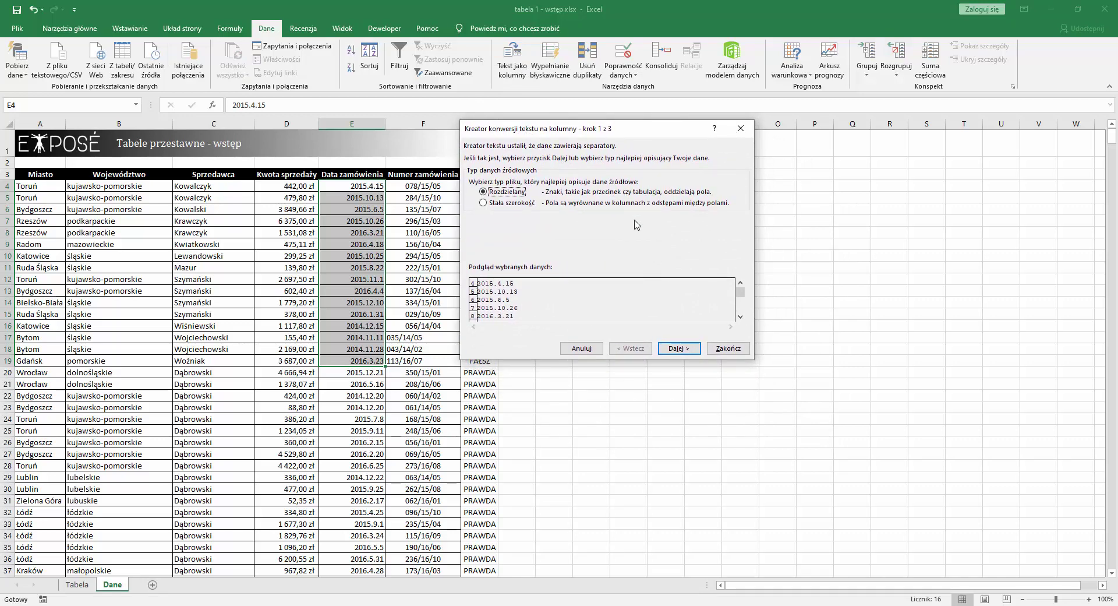
pyautogui.click(676, 348)
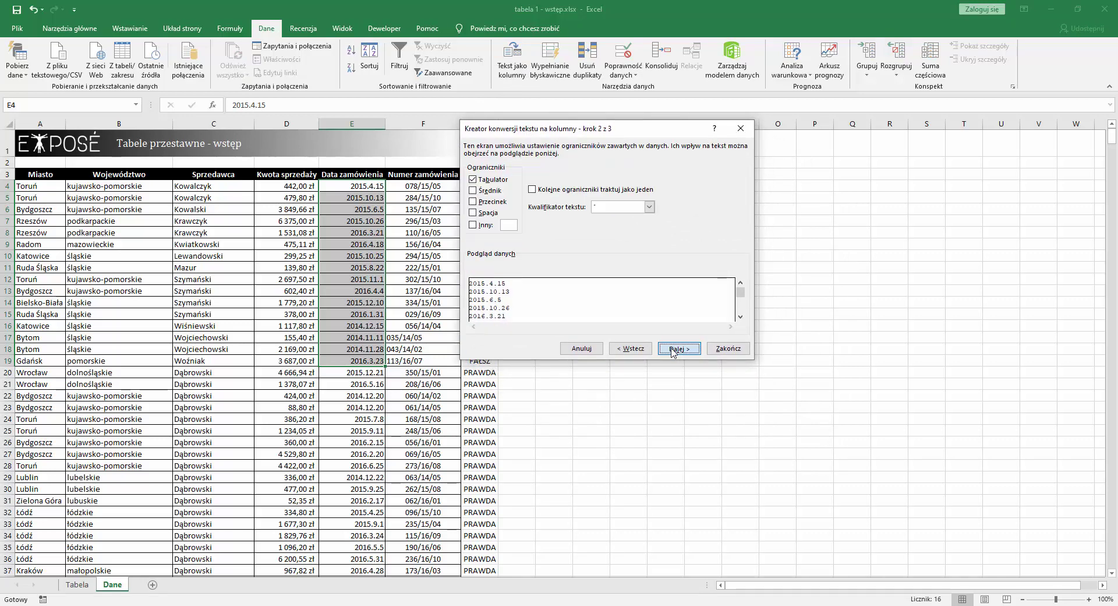
pyautogui.click(676, 348)
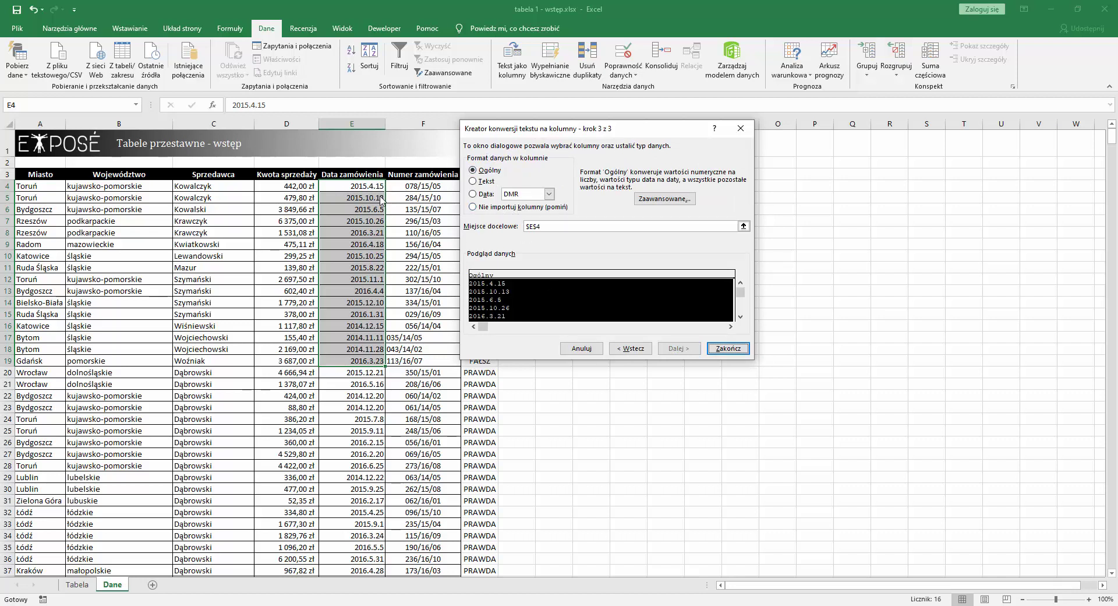
pyautogui.click(488, 196)
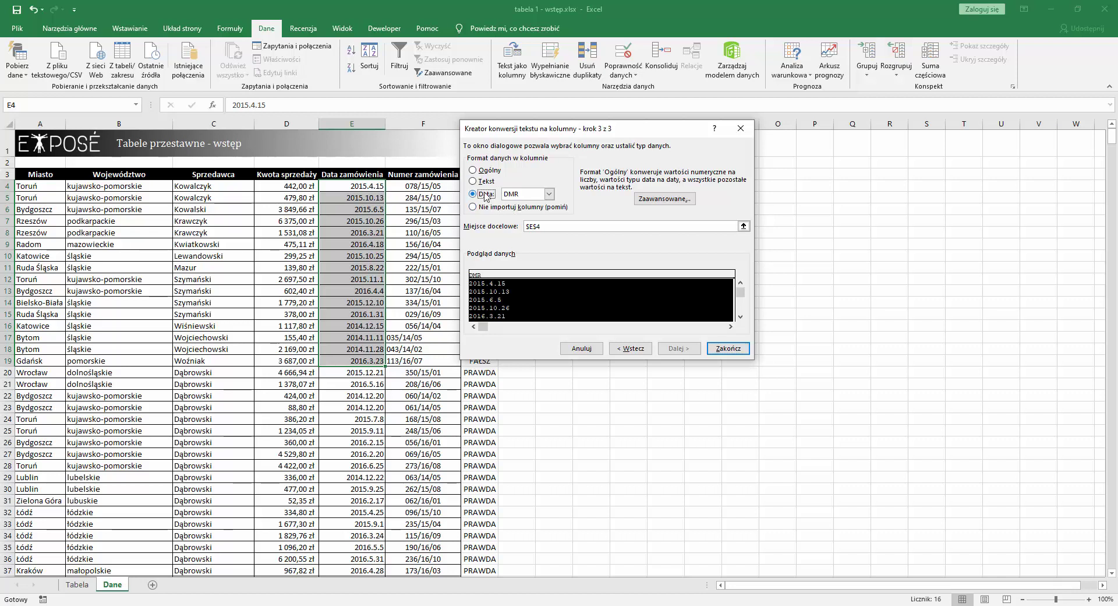
pyautogui.click(549, 194)
pyautogui.click(527, 221)
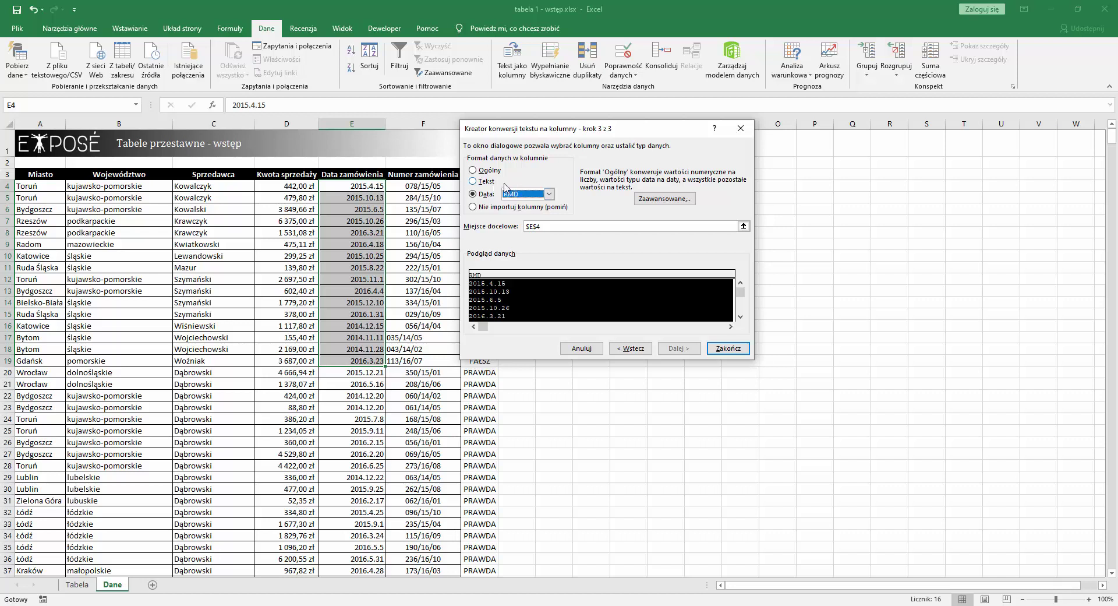
pyautogui.click(728, 348)
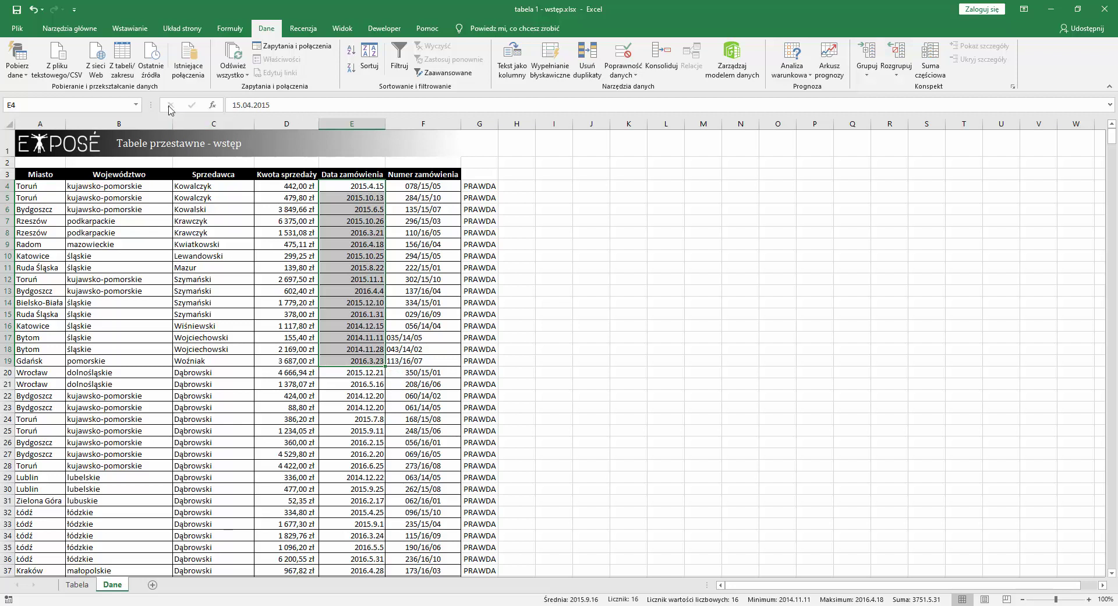
# Check the dates' number format, then select the check results from G4 to the bottom of column G
pyautogui.click(69, 28)
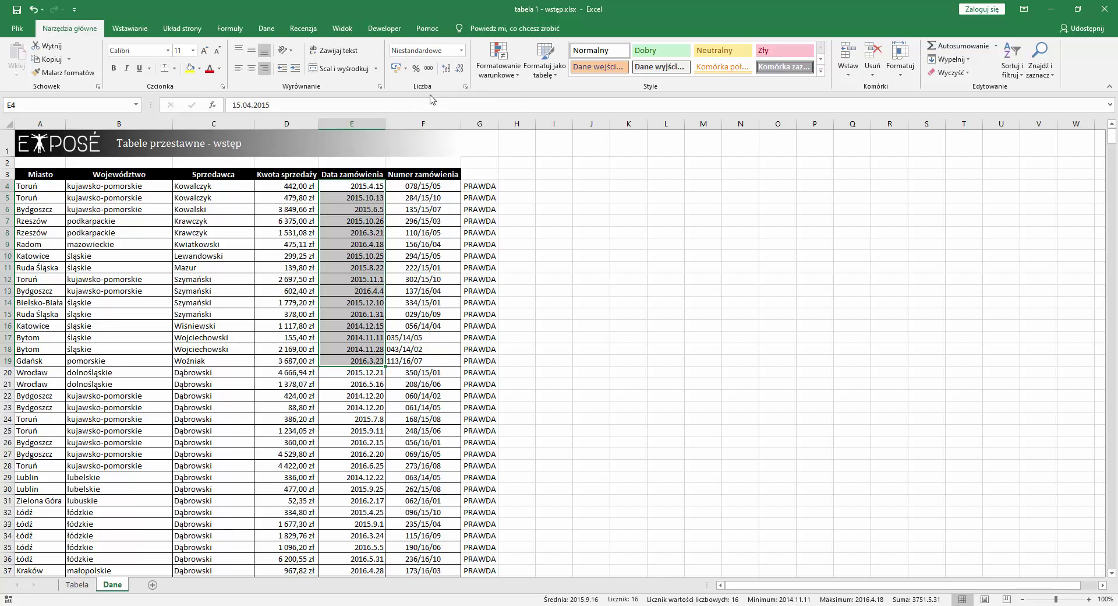
pyautogui.click(462, 50)
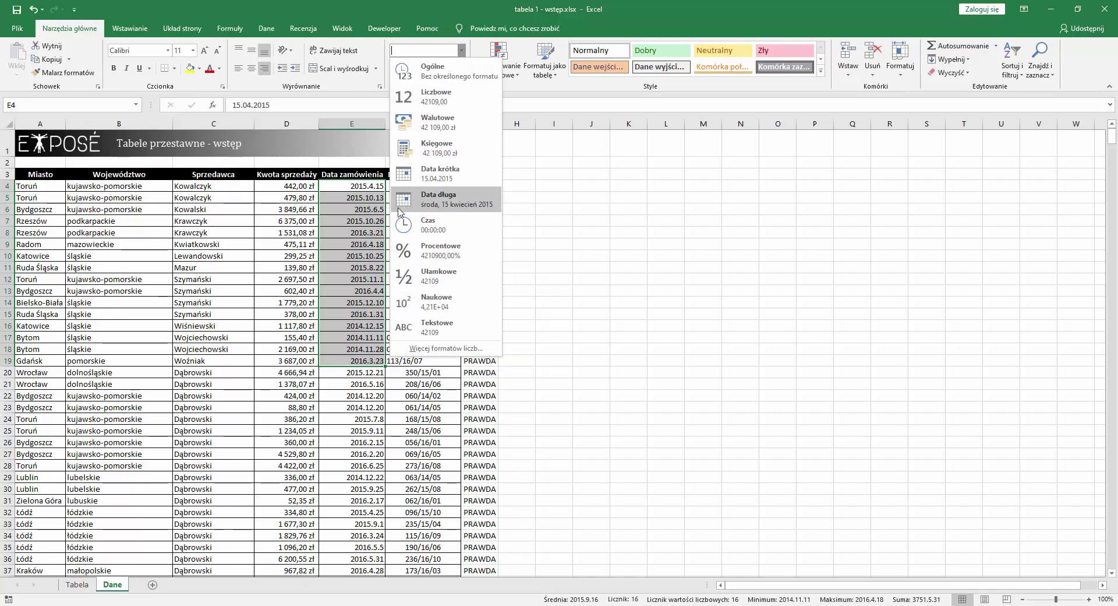
pyautogui.click(355, 237)
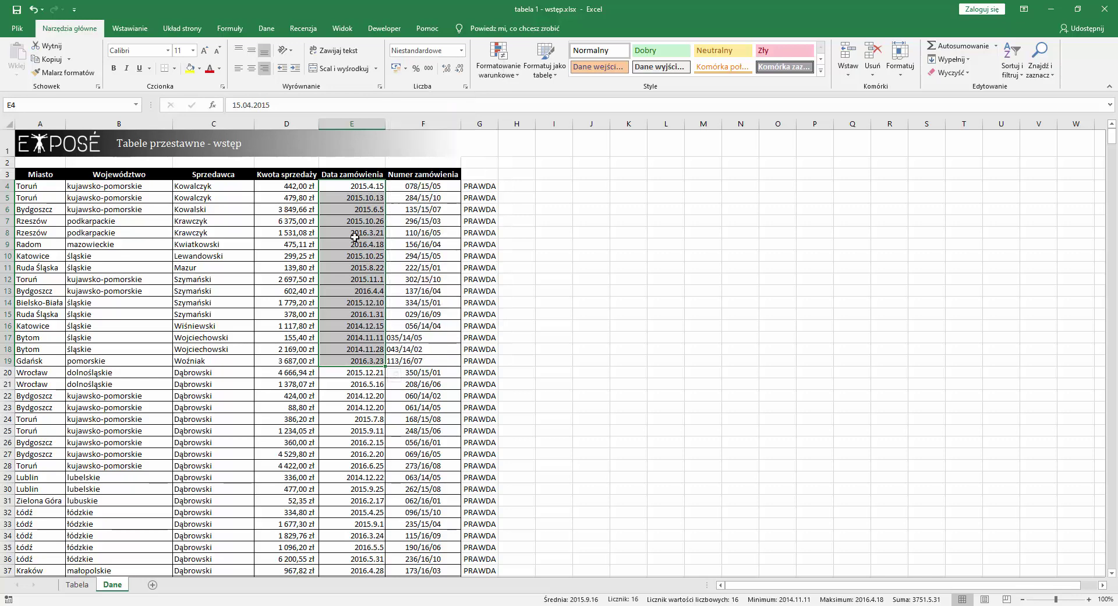
pyautogui.click(488, 187)
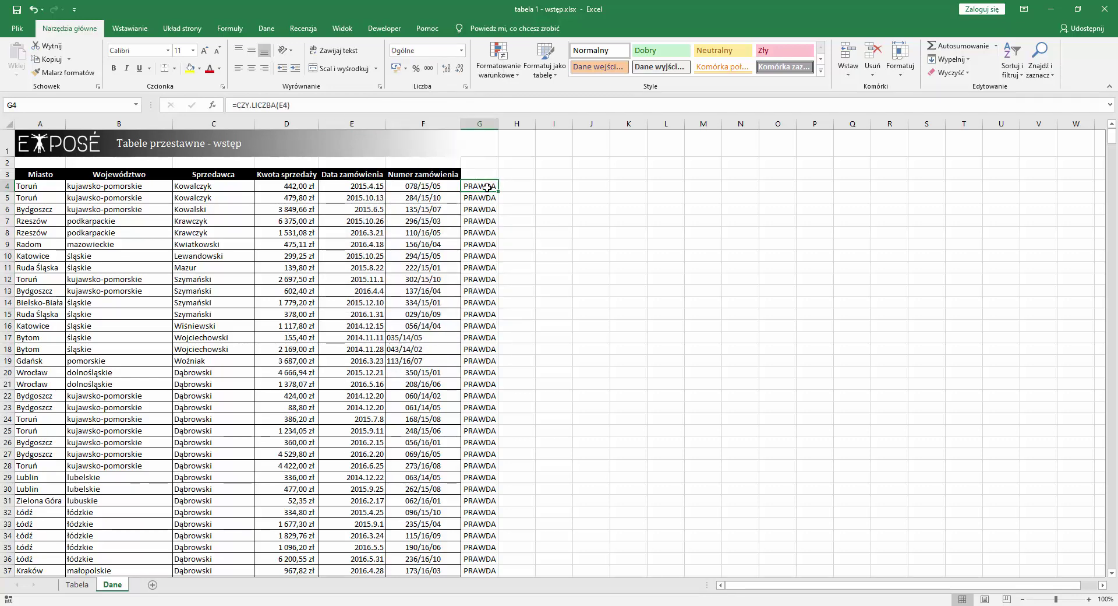
pyautogui.hotkey('ctrl', 'shift', 'Down')
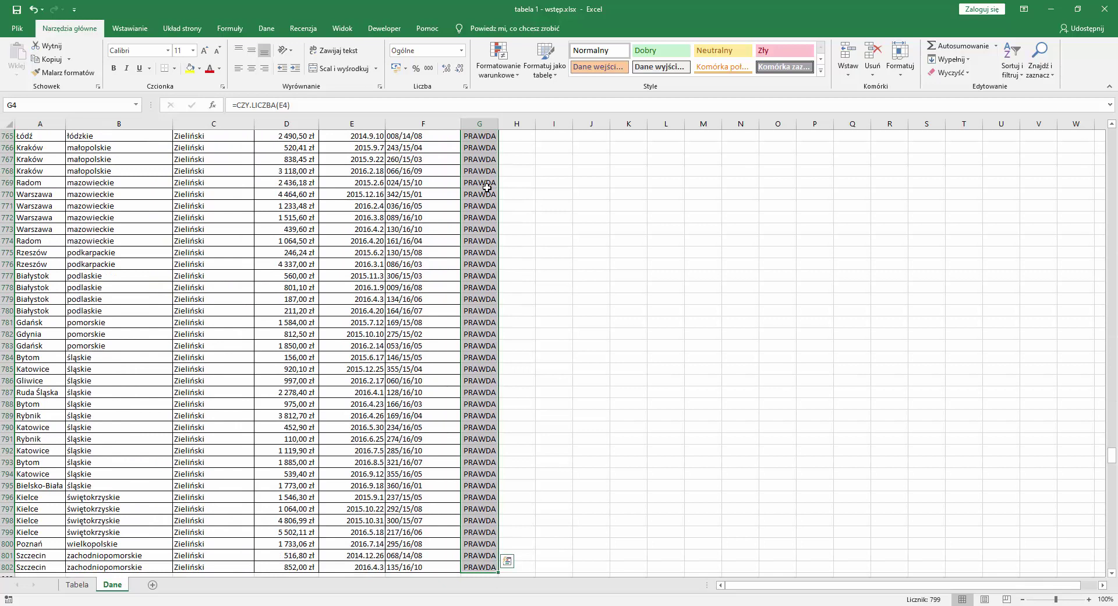
pyautogui.scroll(9, 487, 187)
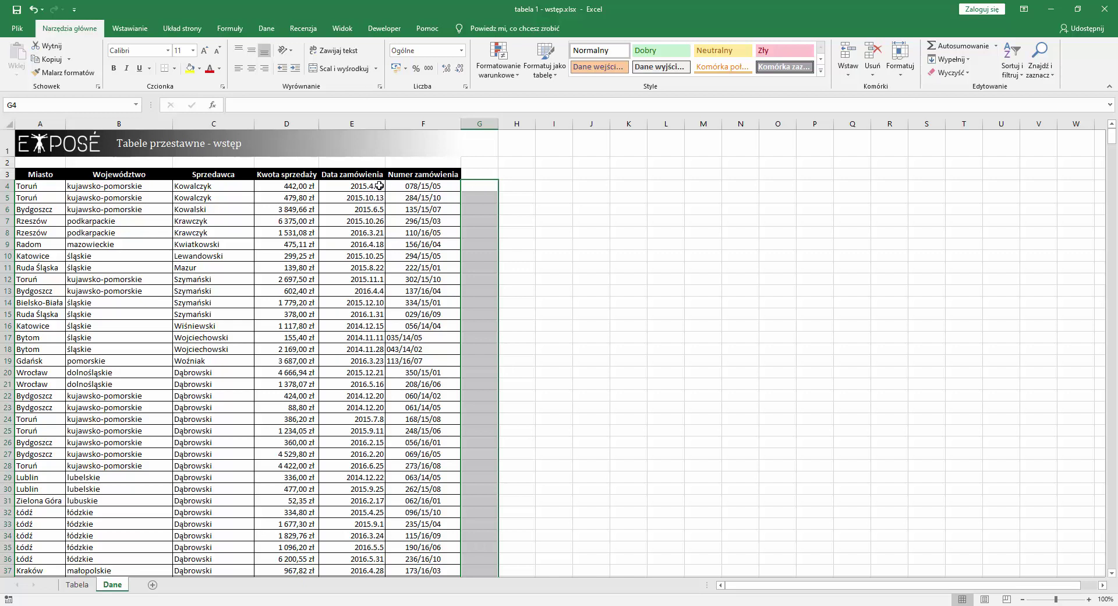
# Turn the sales range A3:F802 into a formatted table
pyautogui.click(232, 253)
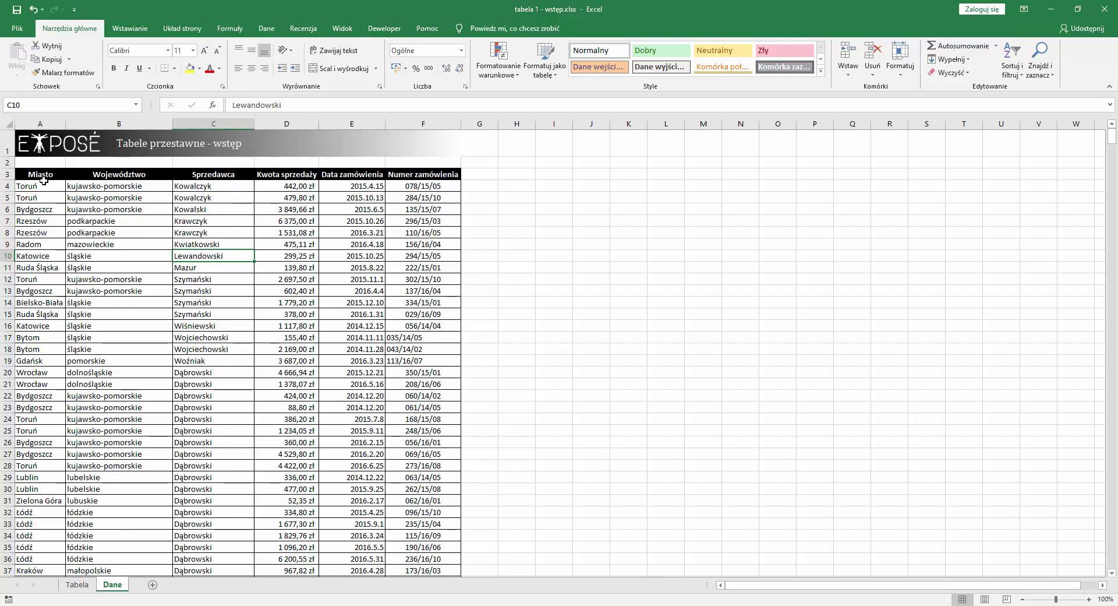
pyautogui.click(240, 315)
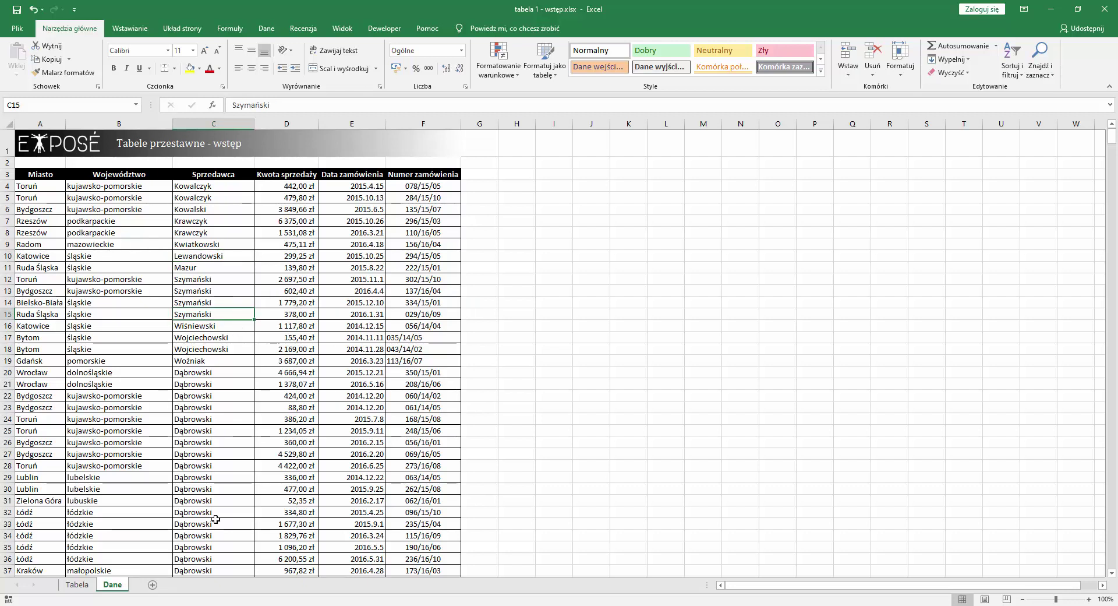
pyautogui.click(129, 28)
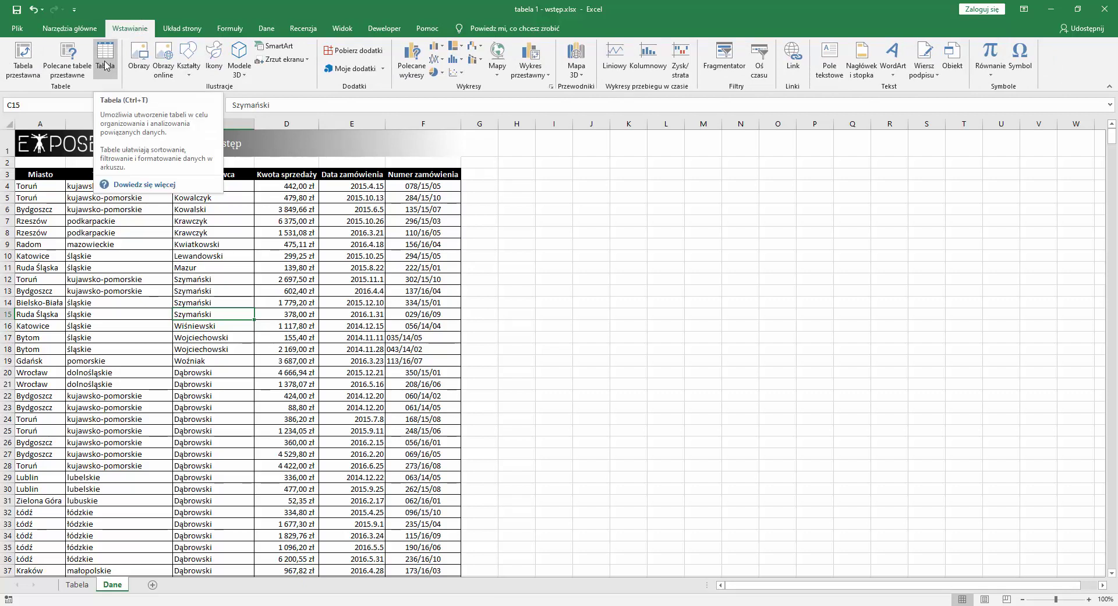
pyautogui.click(105, 64)
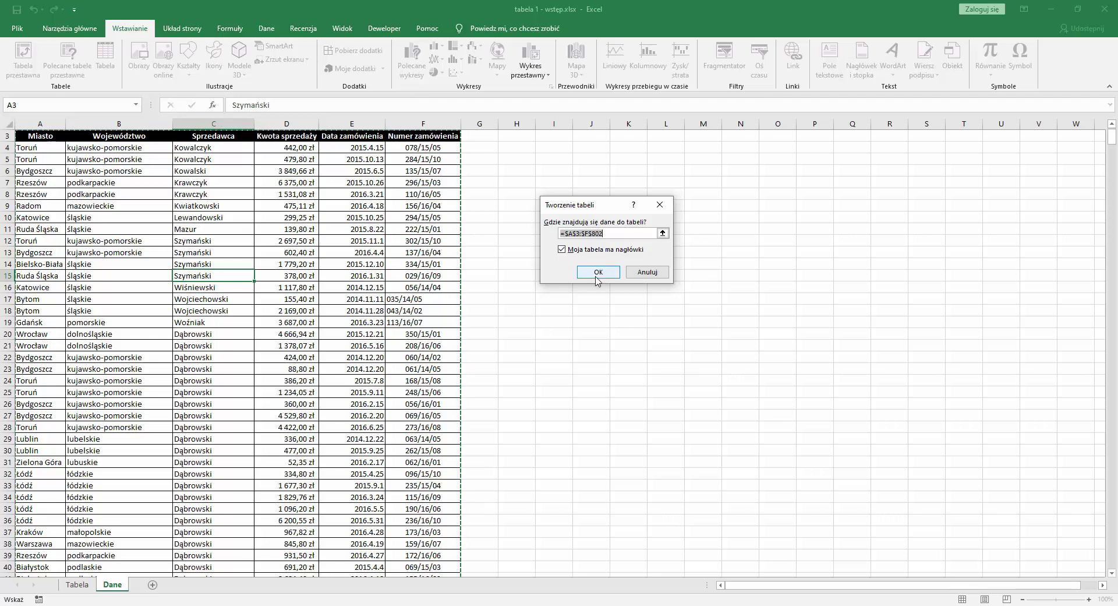
pyautogui.click(597, 272)
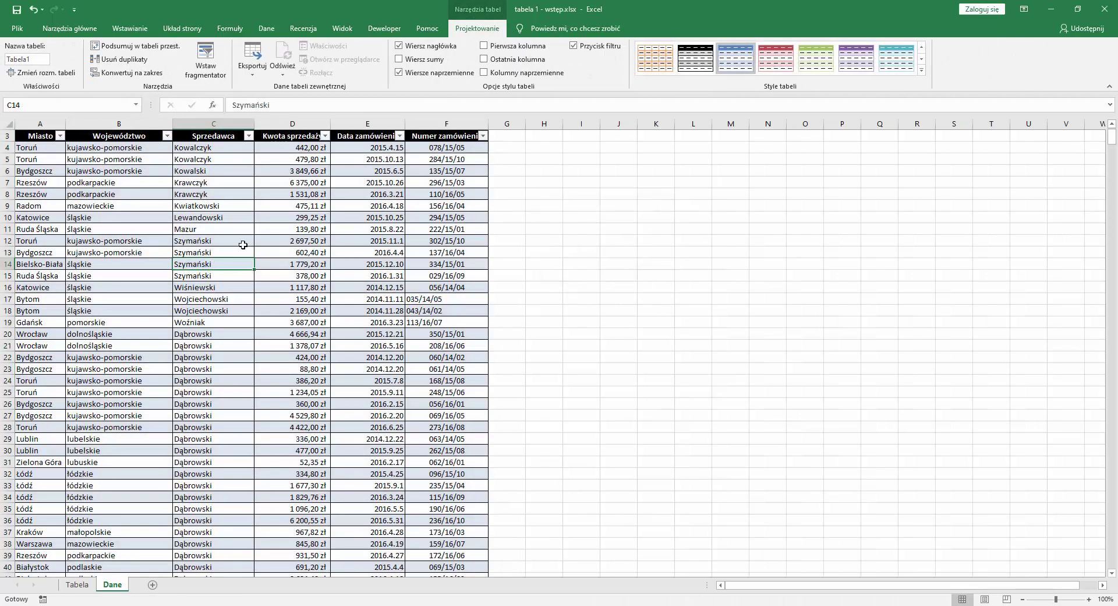
# Rename the table from Tabela1 to 'dane' in the Table Name box
pyautogui.click(322, 288)
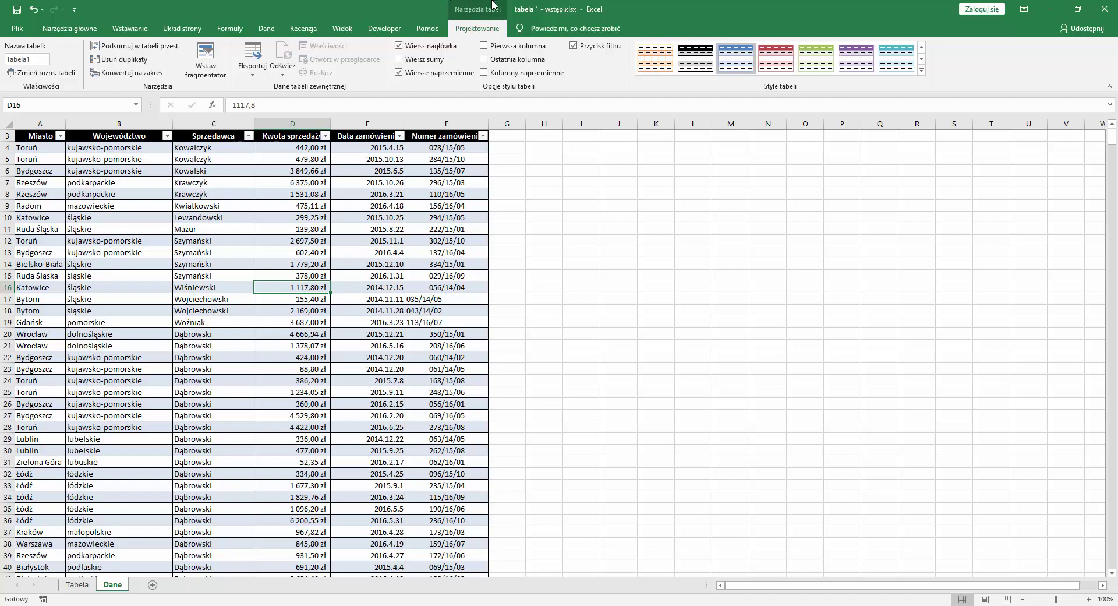
pyautogui.click(30, 57)
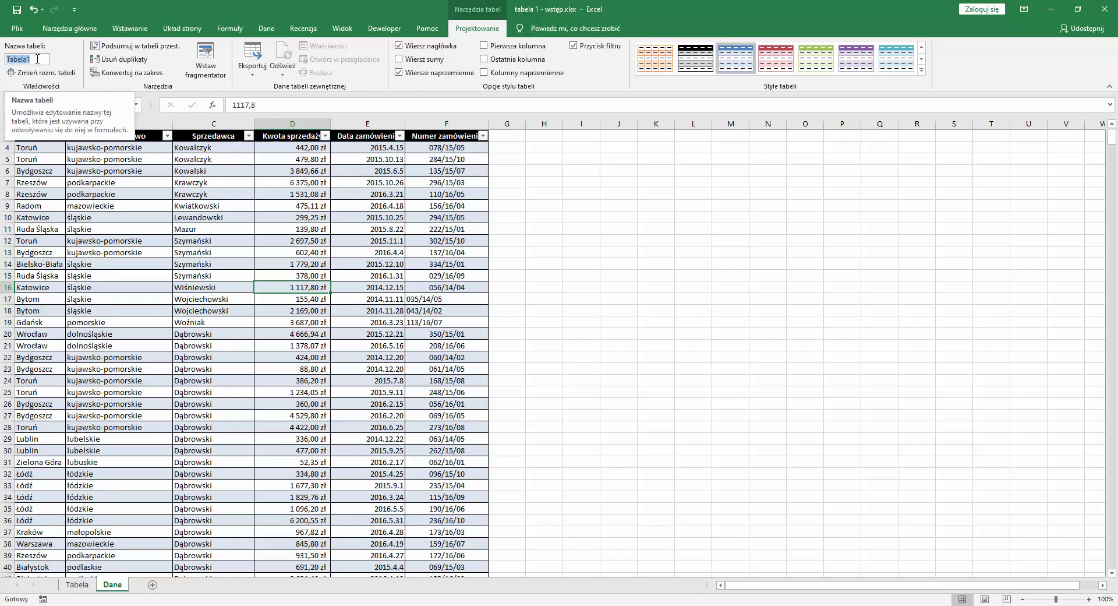
pyautogui.write('dane')
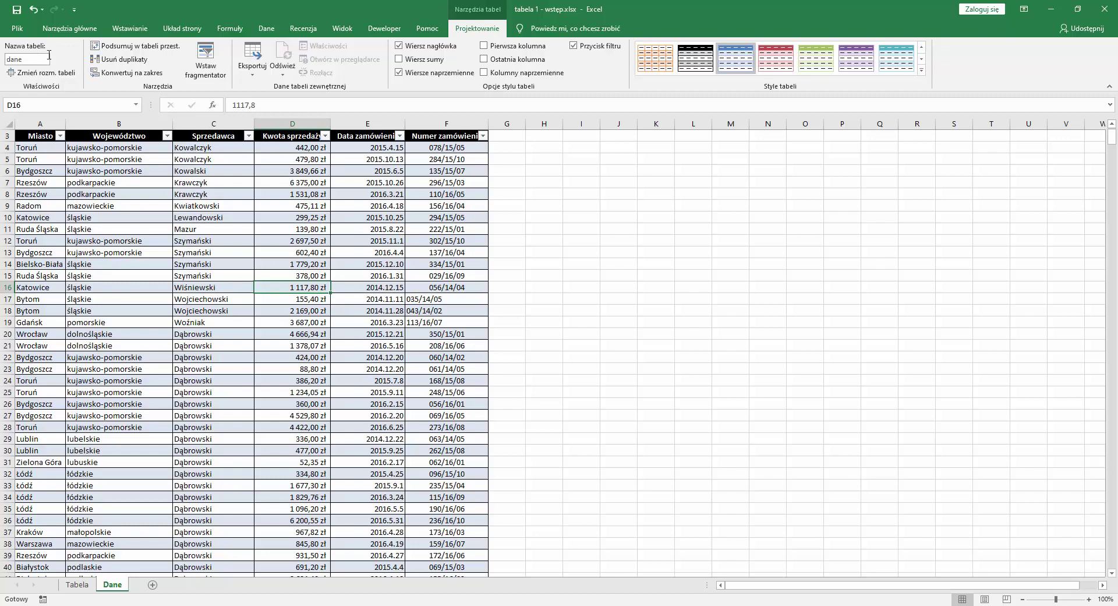
pyautogui.scroll(2, 49, 55)
pyautogui.scroll(1, 233, 291)
pyautogui.moveTo(40, 174); pyautogui.dragTo(291, 197)
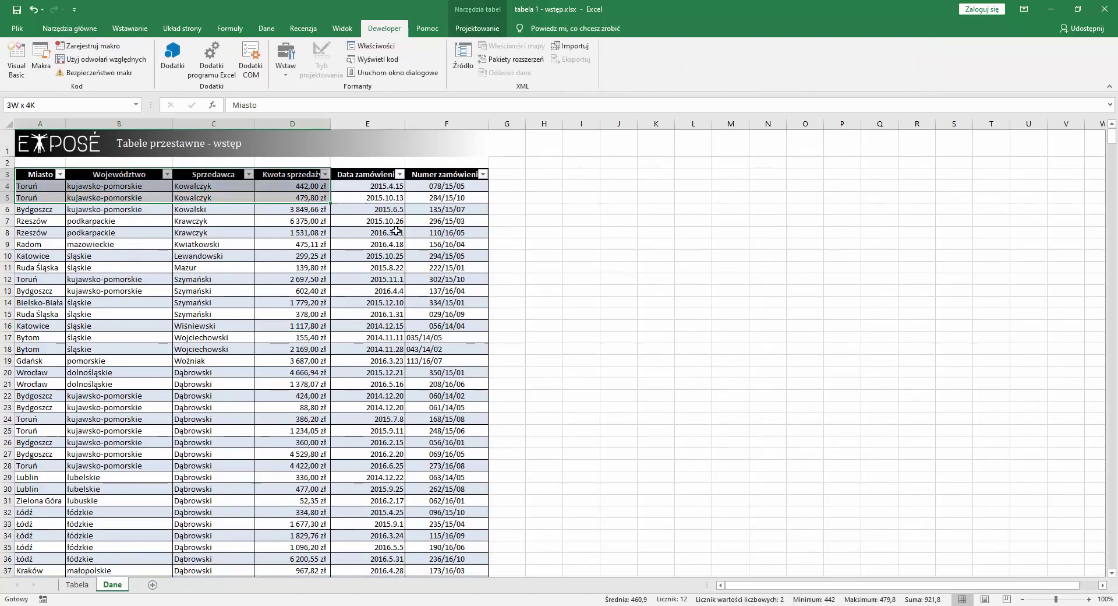
pyautogui.moveTo(396, 231); pyautogui.dragTo(487, 364)
pyautogui.click(269, 280)
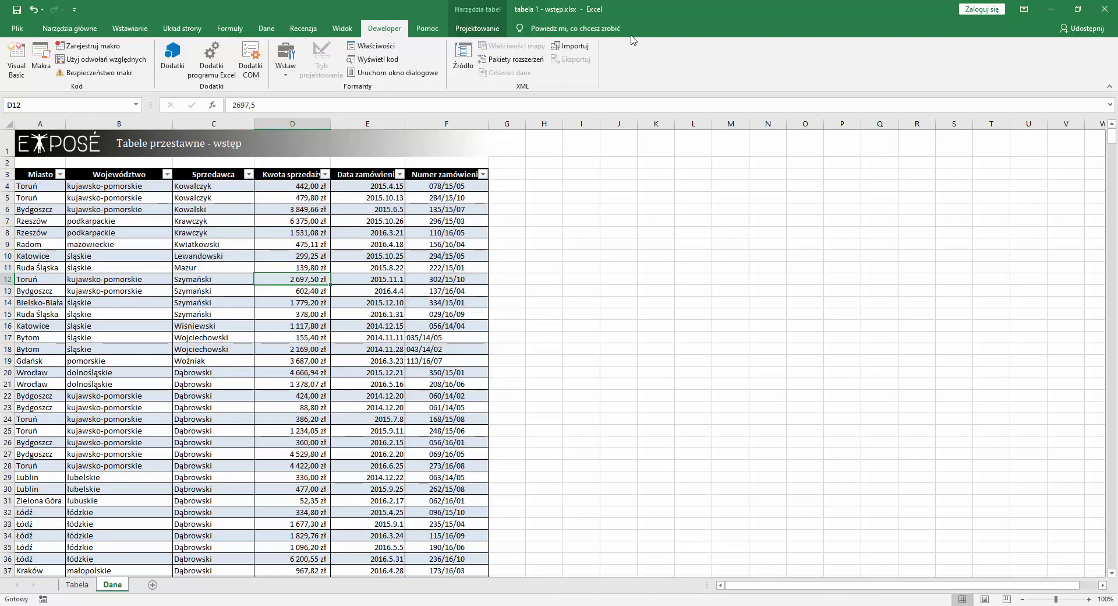
pyautogui.click(479, 27)
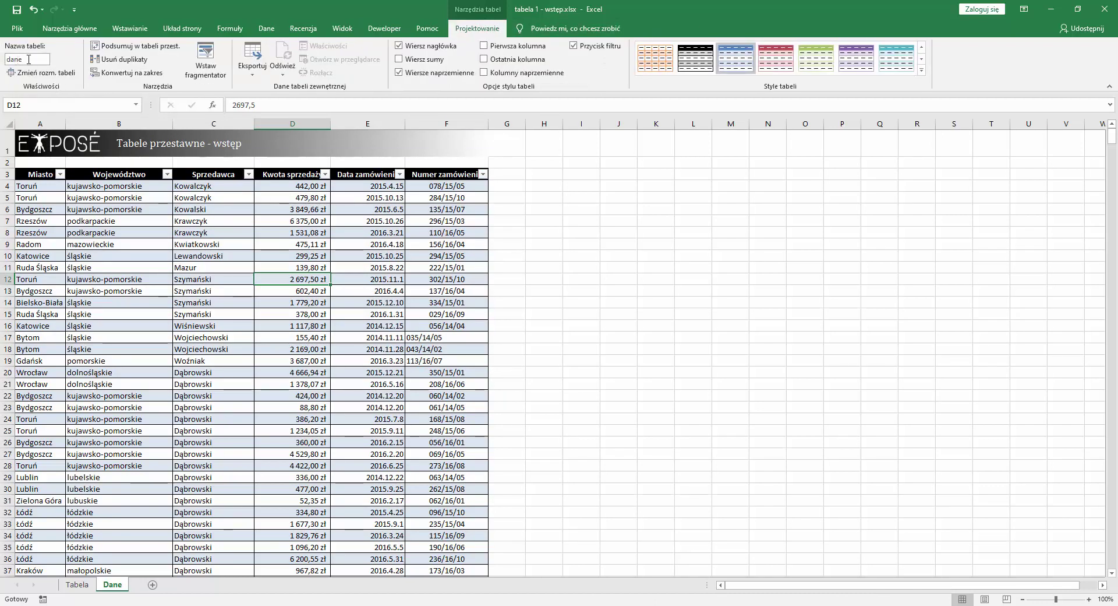
pyautogui.click(198, 264)
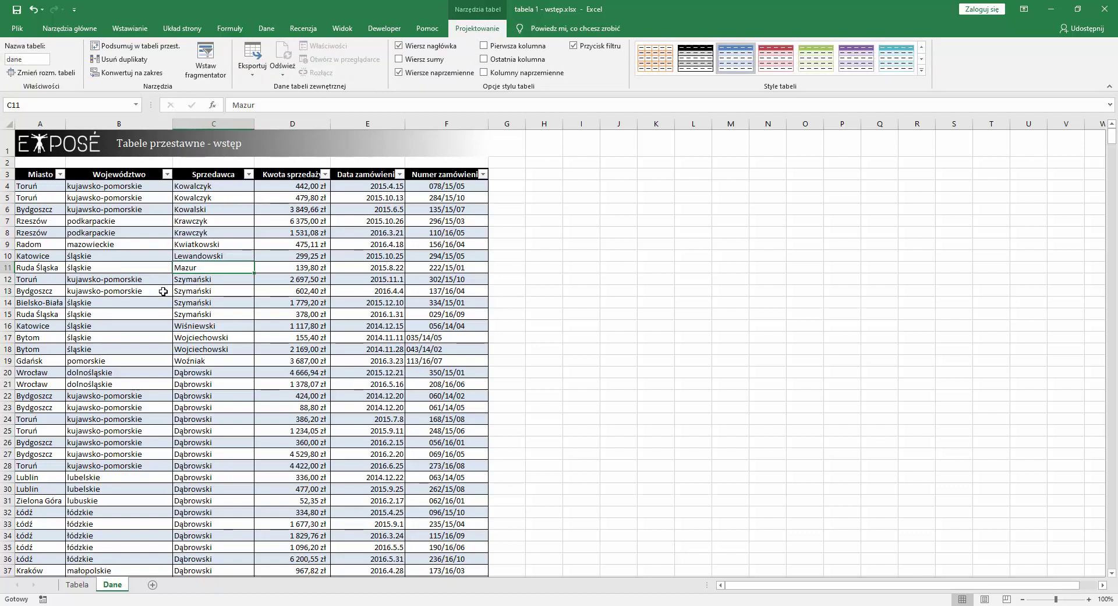
# Summarize the dane table with a PivotTable placed at cell A7 on the Tabela sheet
pyautogui.click(133, 32)
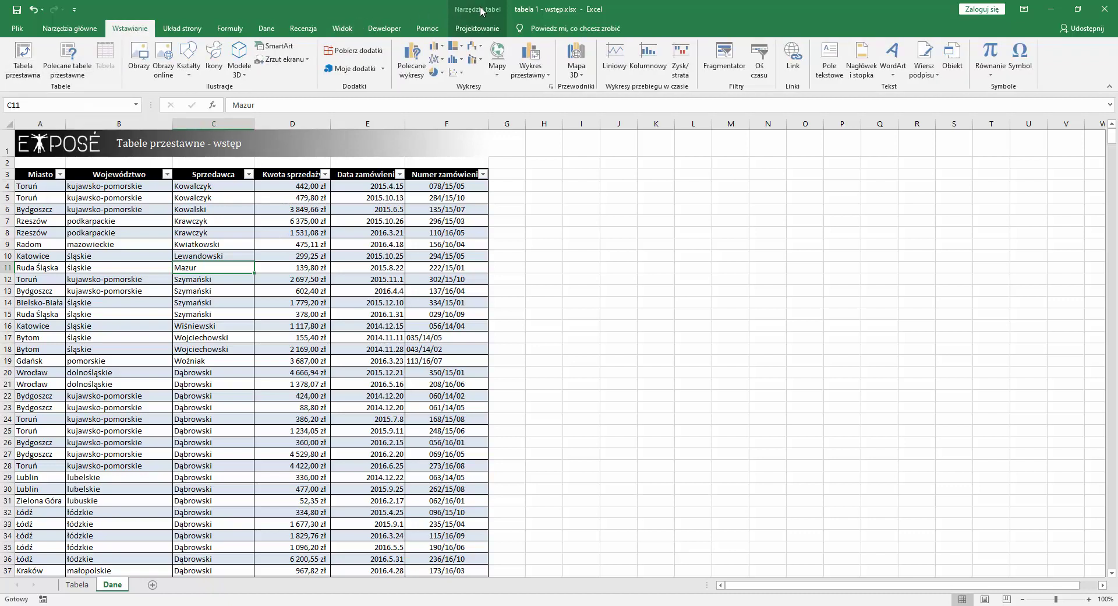
pyautogui.click(477, 28)
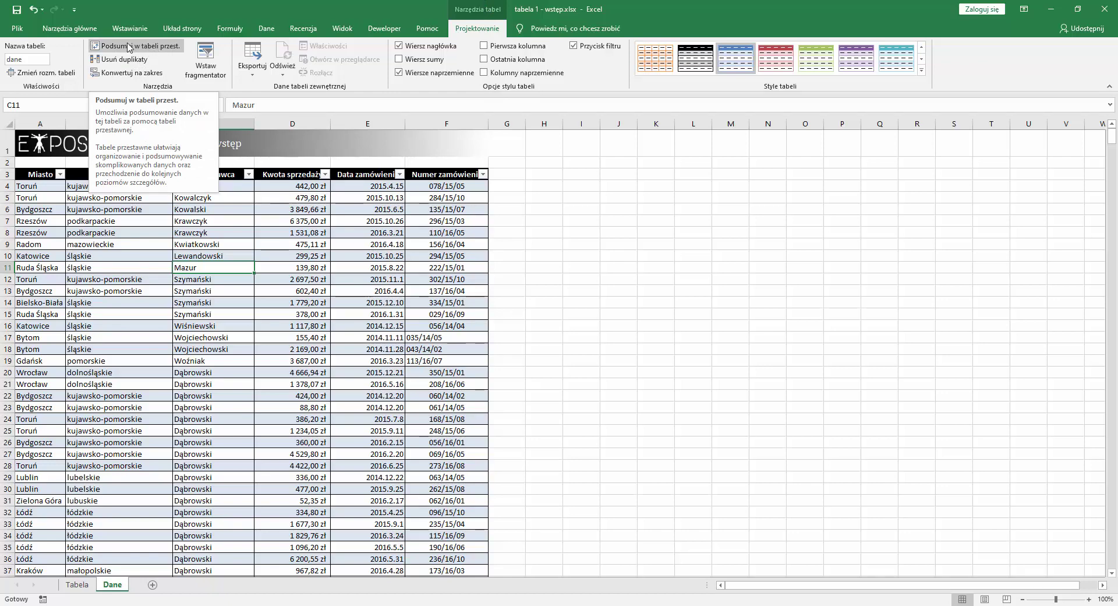
pyautogui.click(129, 47)
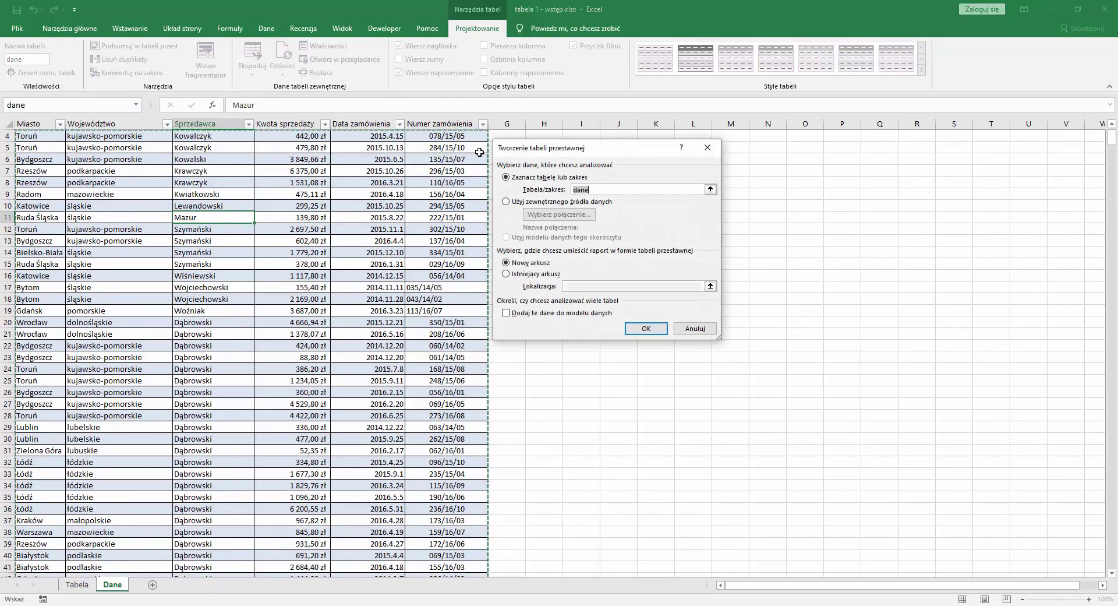
pyautogui.moveTo(561, 152); pyautogui.dragTo(457, 159)
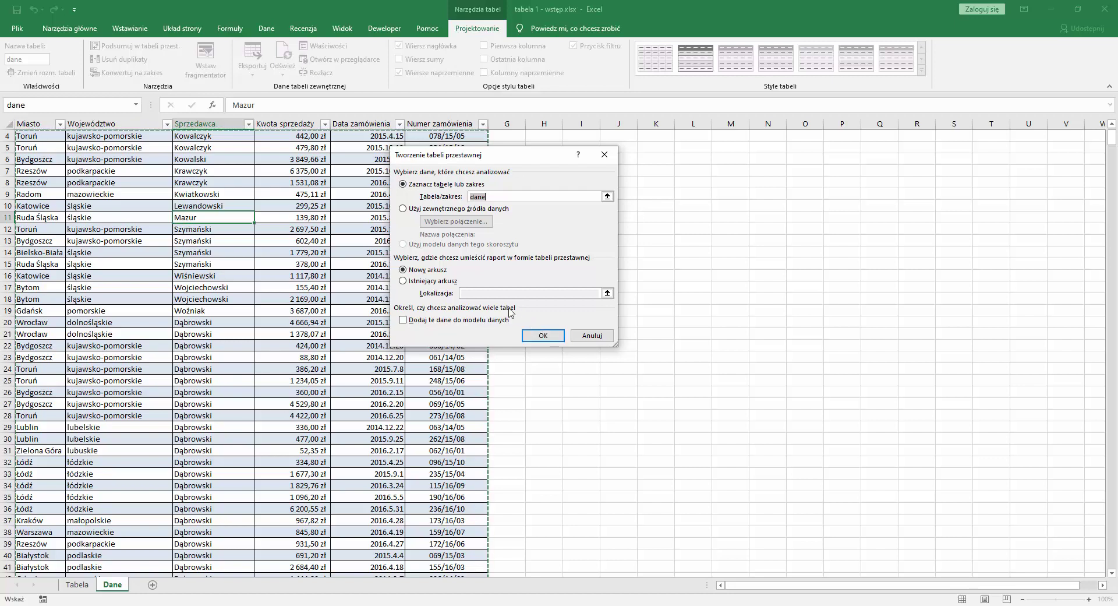
pyautogui.click(415, 283)
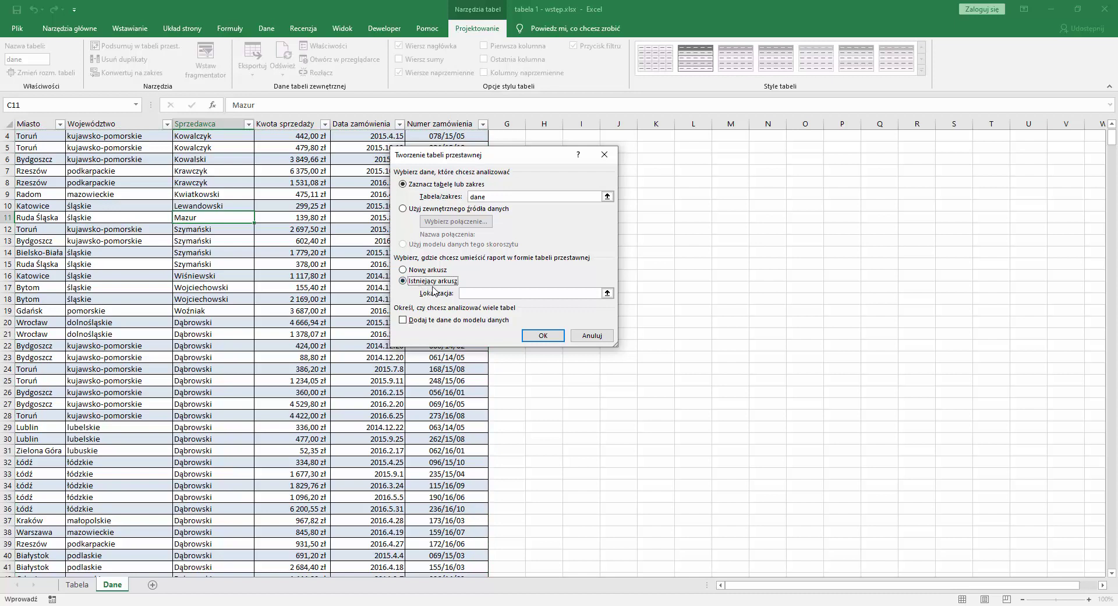
pyautogui.click(553, 337)
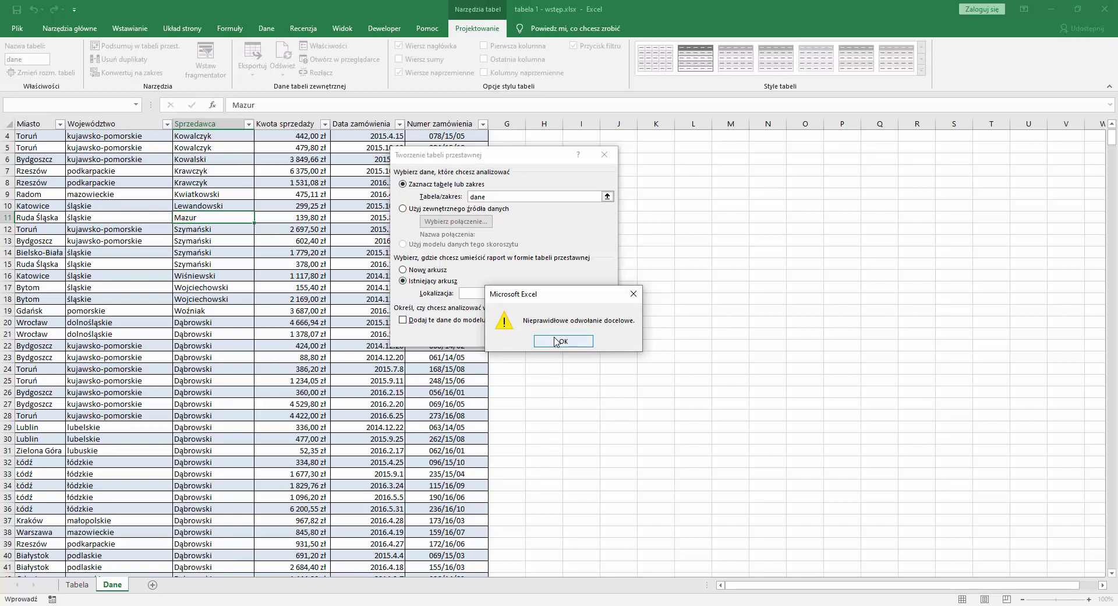
pyautogui.click(558, 341)
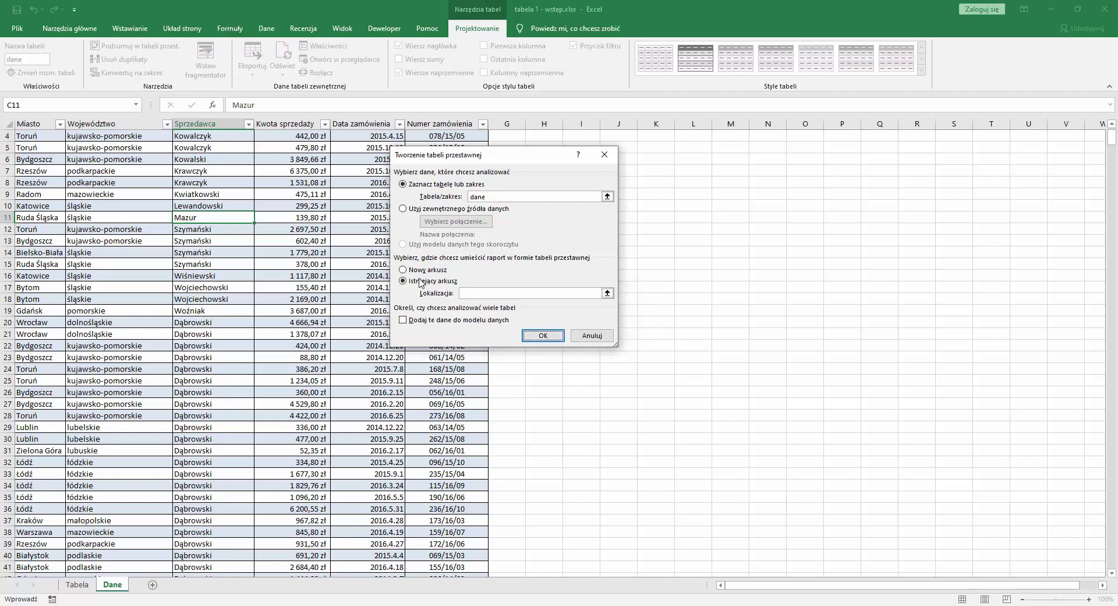
pyautogui.click(452, 283)
pyautogui.click(82, 585)
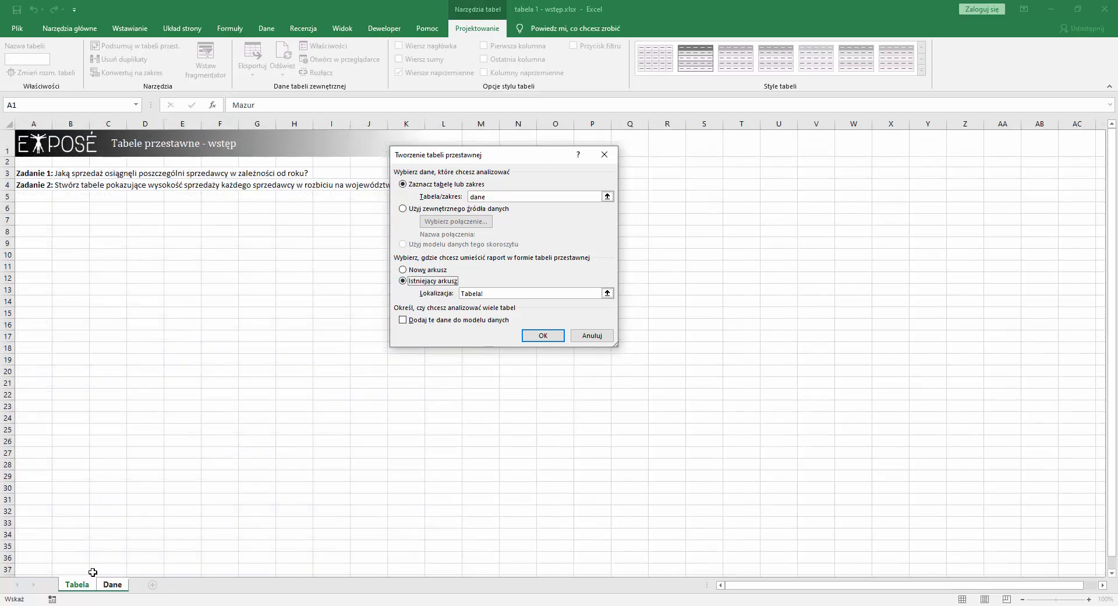
pyautogui.click(46, 220)
pyautogui.click(544, 336)
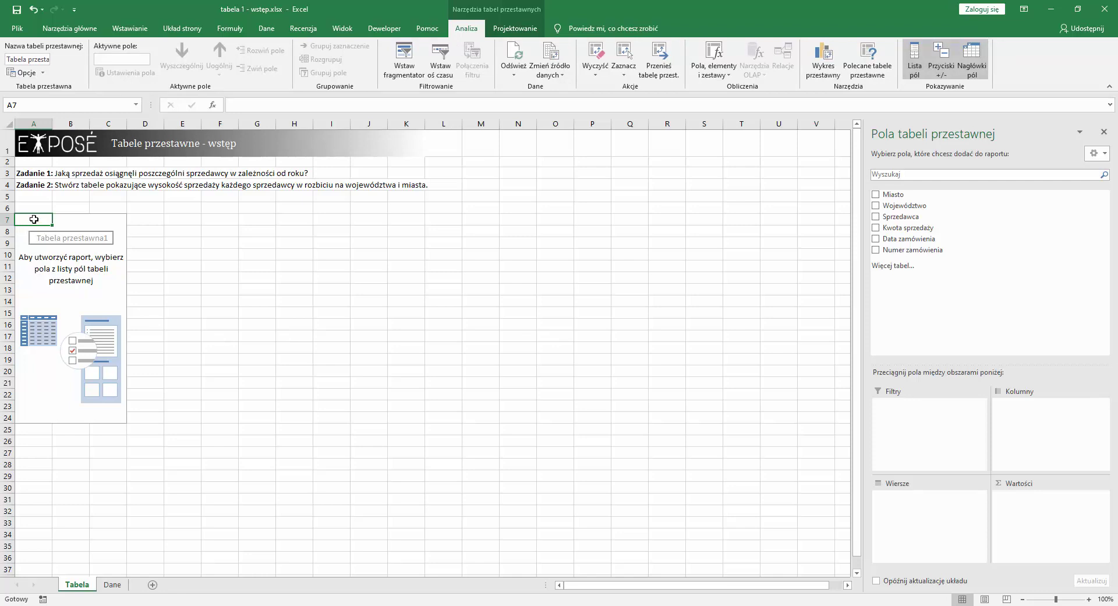
pyautogui.moveTo(33, 219)
pyautogui.mouseDown()
pyautogui.moveTo(92, 331)
pyautogui.moveTo(104, 415)
pyautogui.mouseUp()
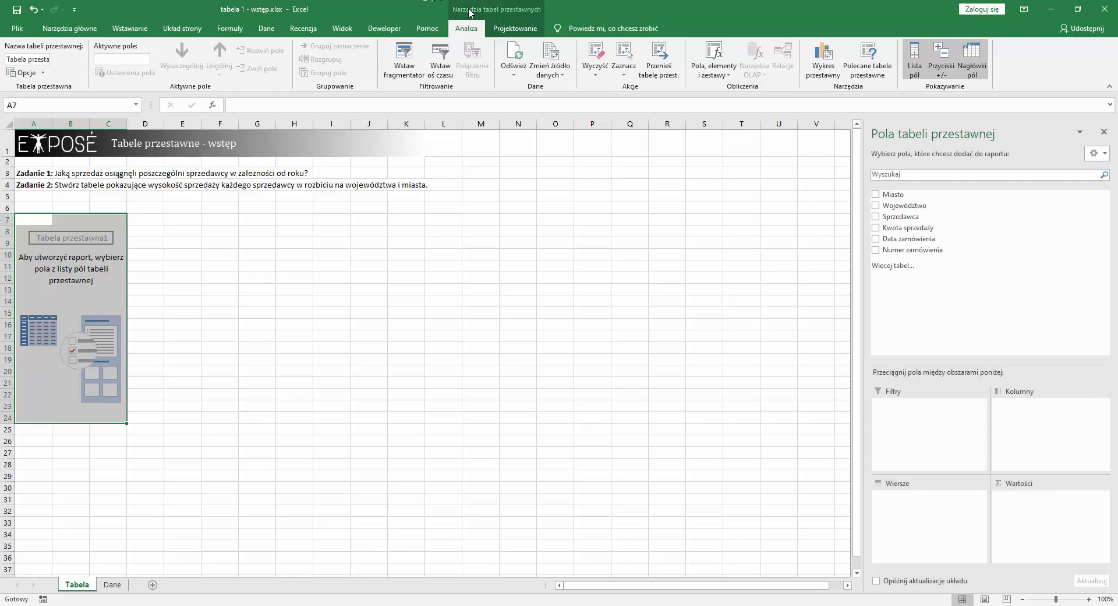
pyautogui.click(494, 30)
pyautogui.click(123, 586)
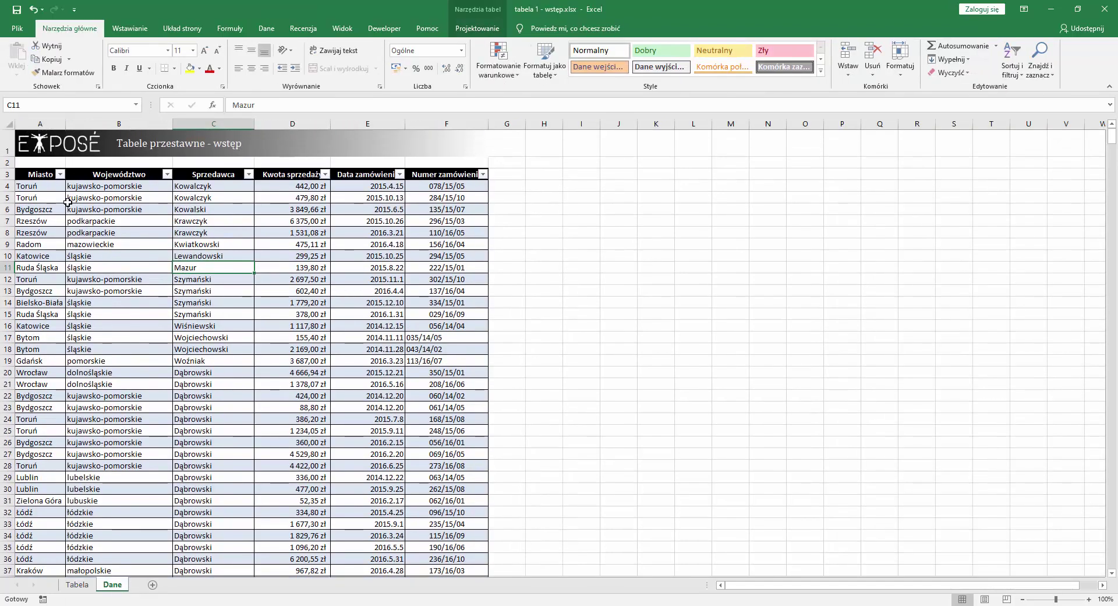
pyautogui.moveTo(35, 174); pyautogui.dragTo(35, 384)
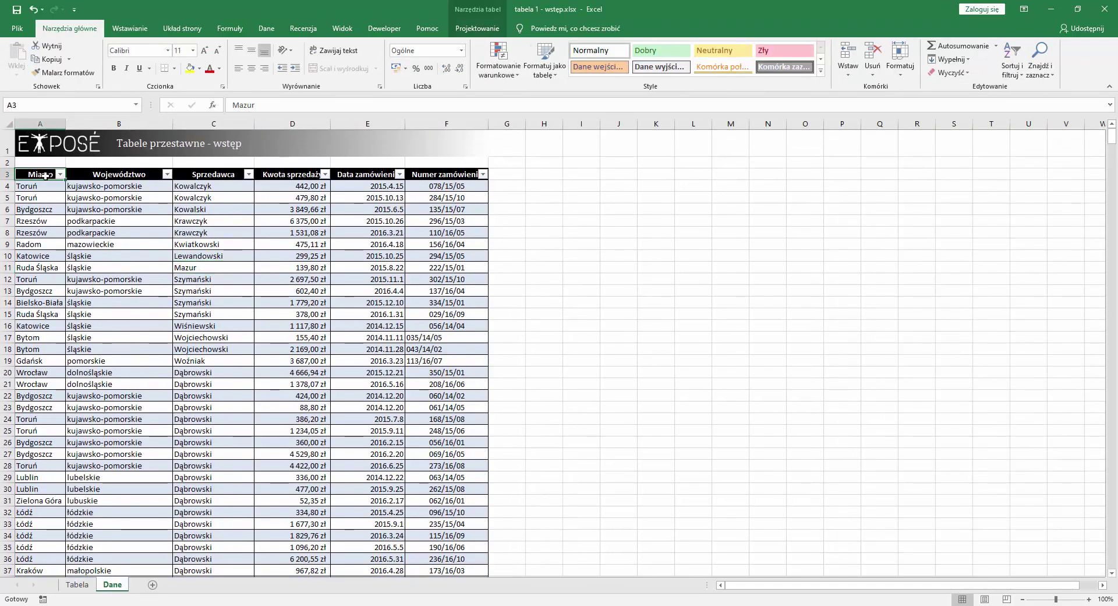
pyautogui.click(77, 584)
pyautogui.click(97, 326)
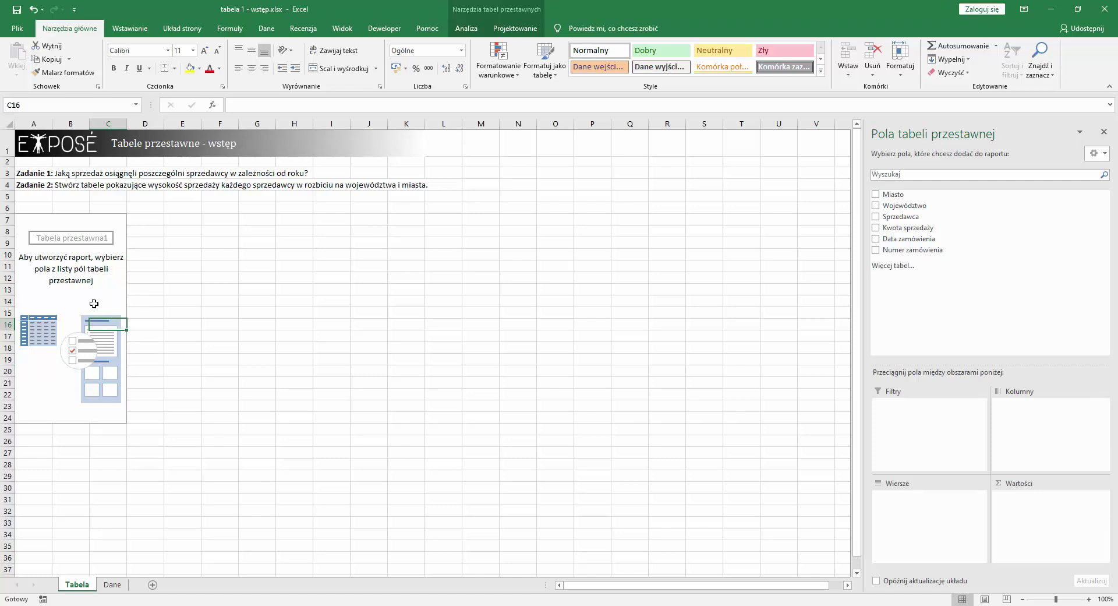
pyautogui.rightClick(90, 276)
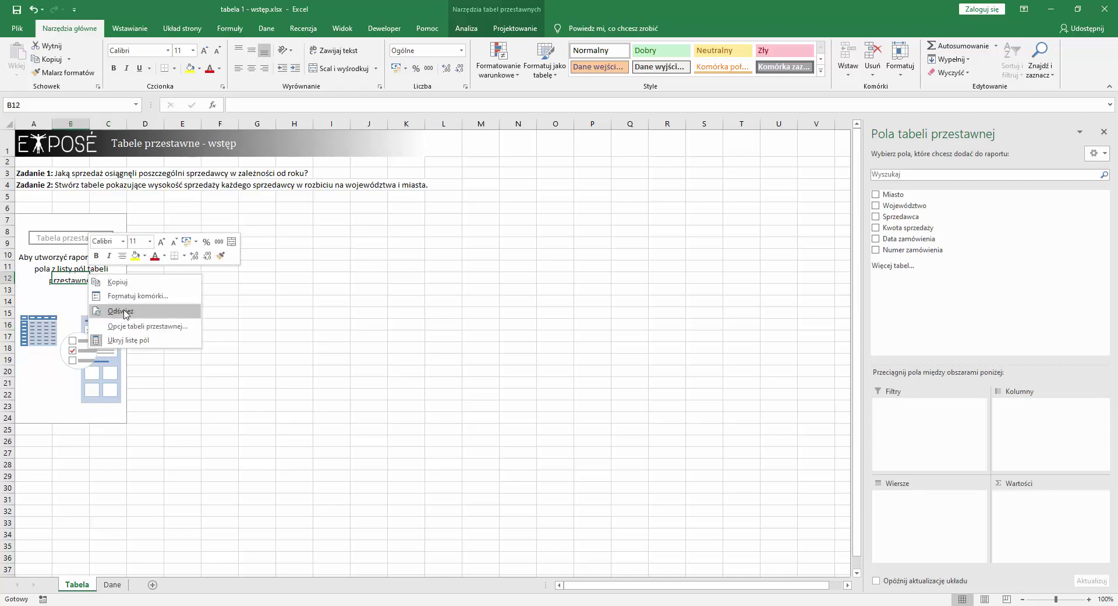
pyautogui.click(49, 300)
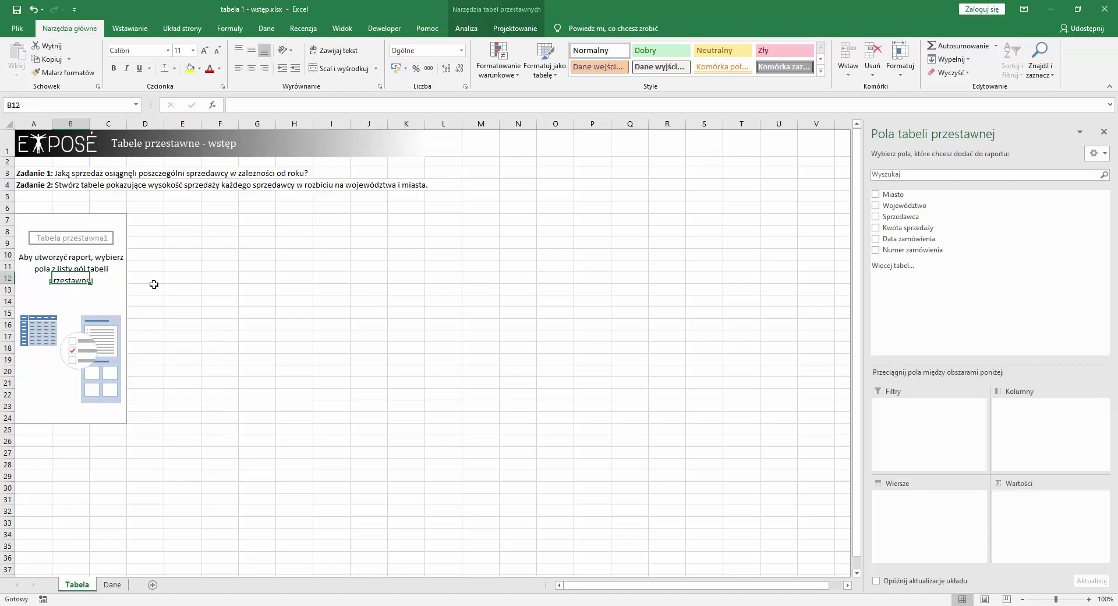
pyautogui.click(217, 287)
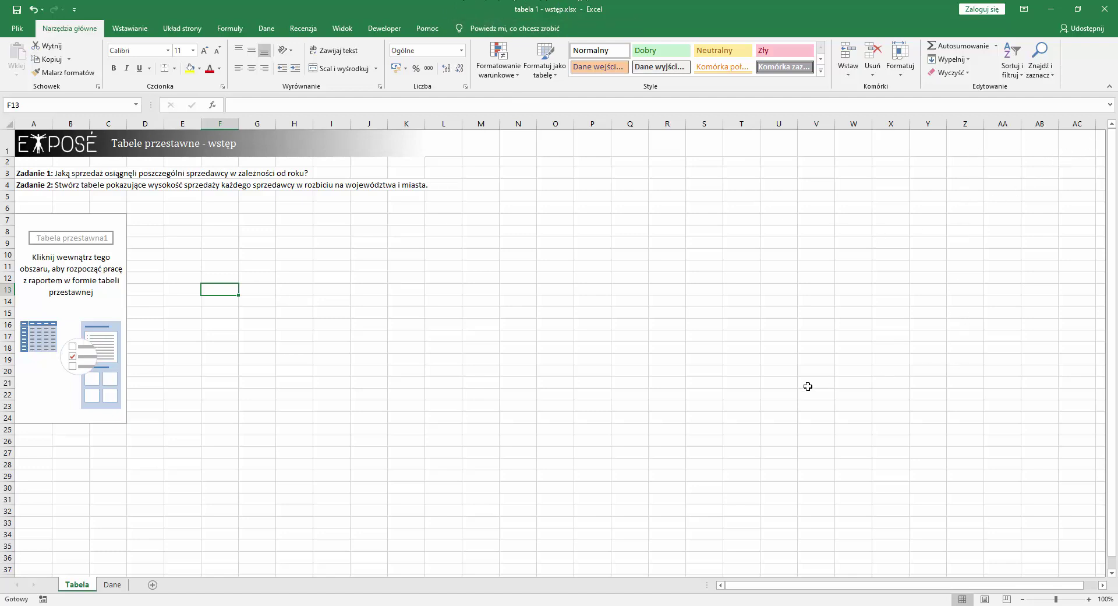
pyautogui.click(80, 278)
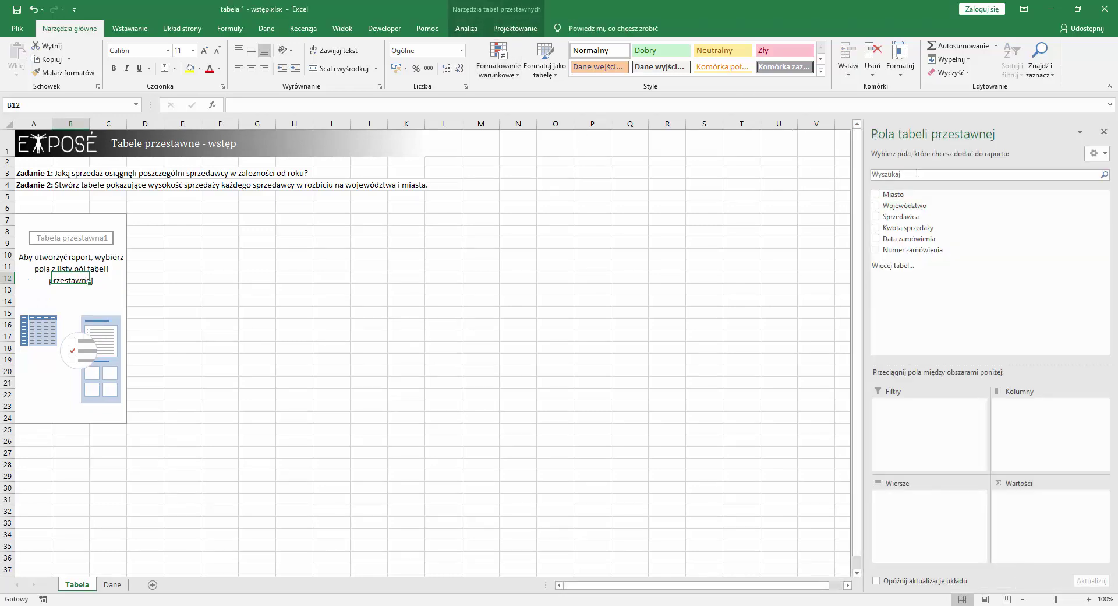
pyautogui.click(1104, 132)
pyautogui.click(231, 267)
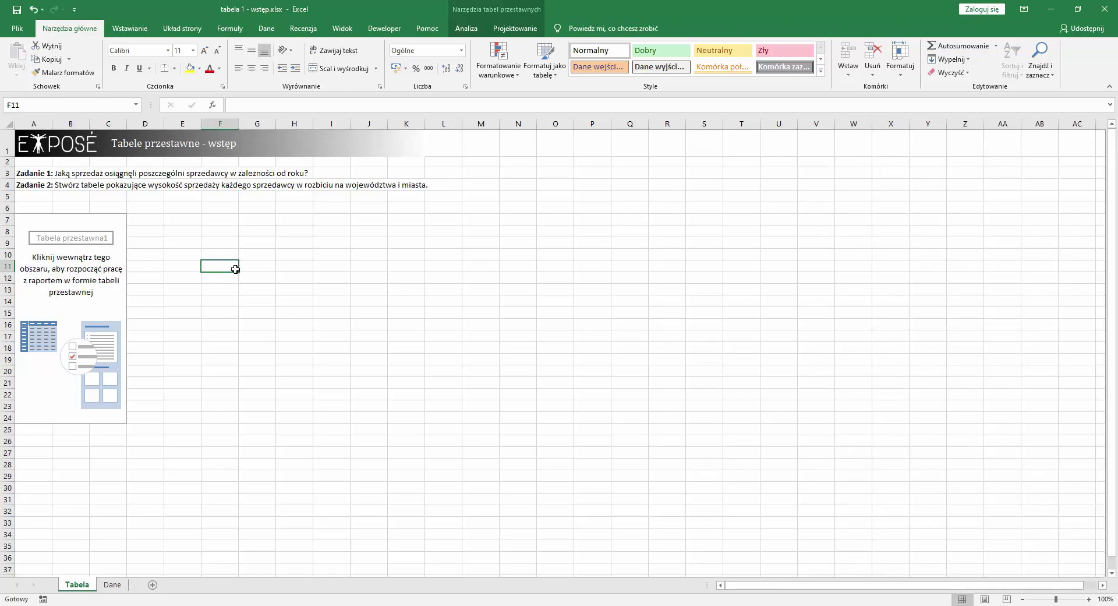
pyautogui.click(92, 270)
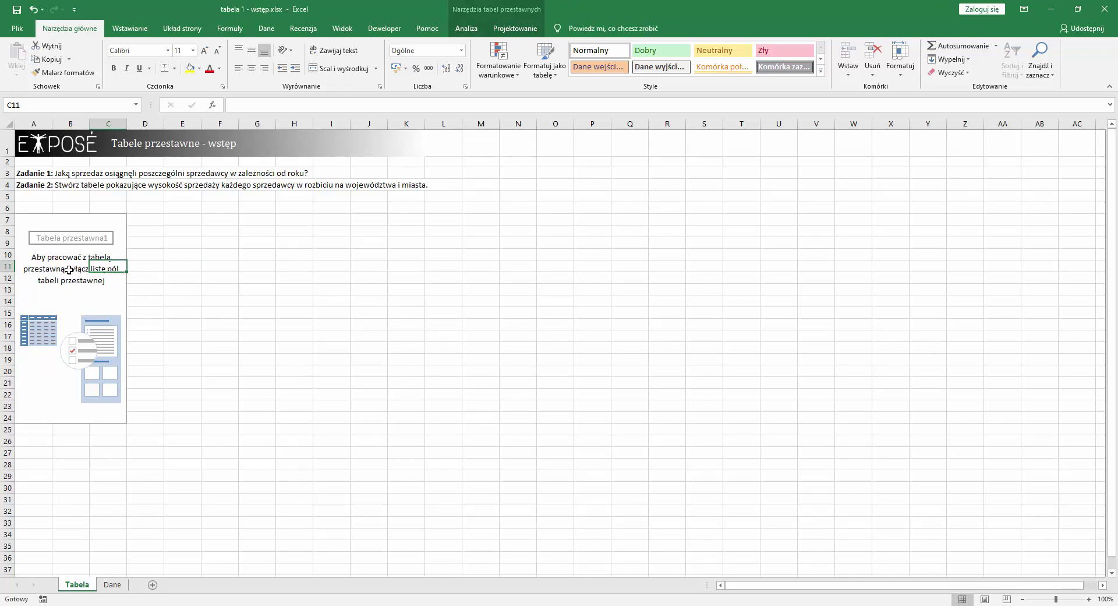
pyautogui.rightClick(68, 269)
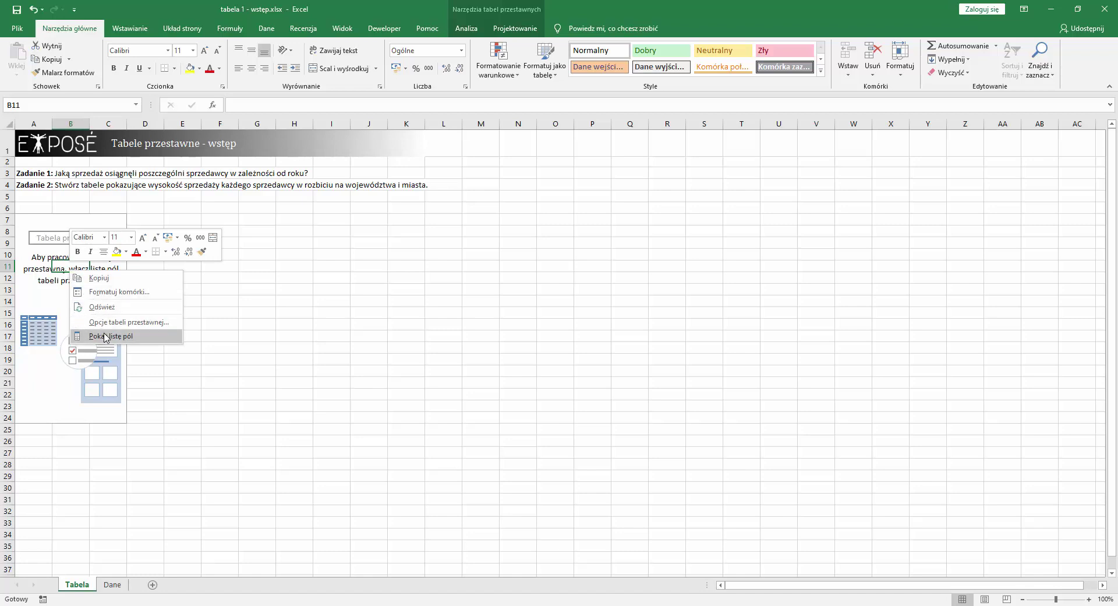
pyautogui.click(106, 336)
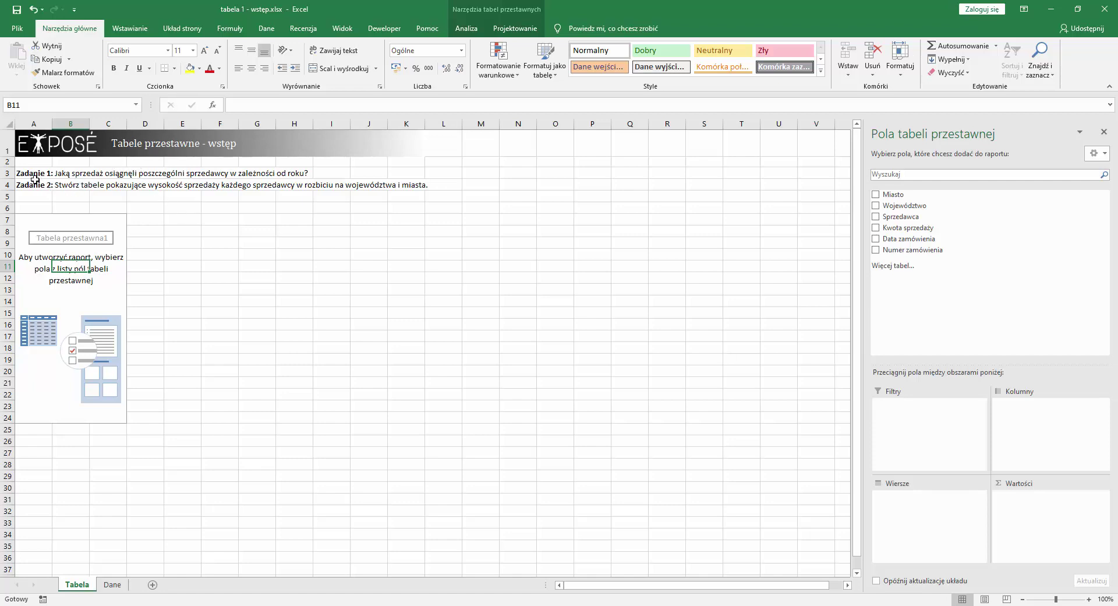
# Put Sprzedawca in the pivot rows and Data zamówienia in the pivot columns
pyautogui.moveTo(35, 174); pyautogui.dragTo(304, 172)
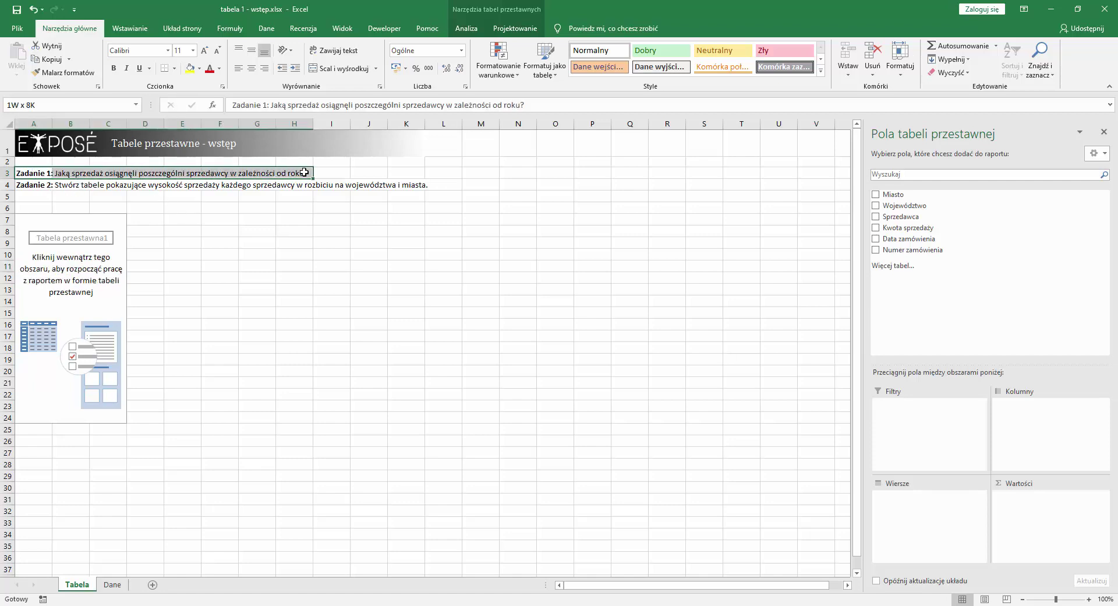
pyautogui.click(101, 280)
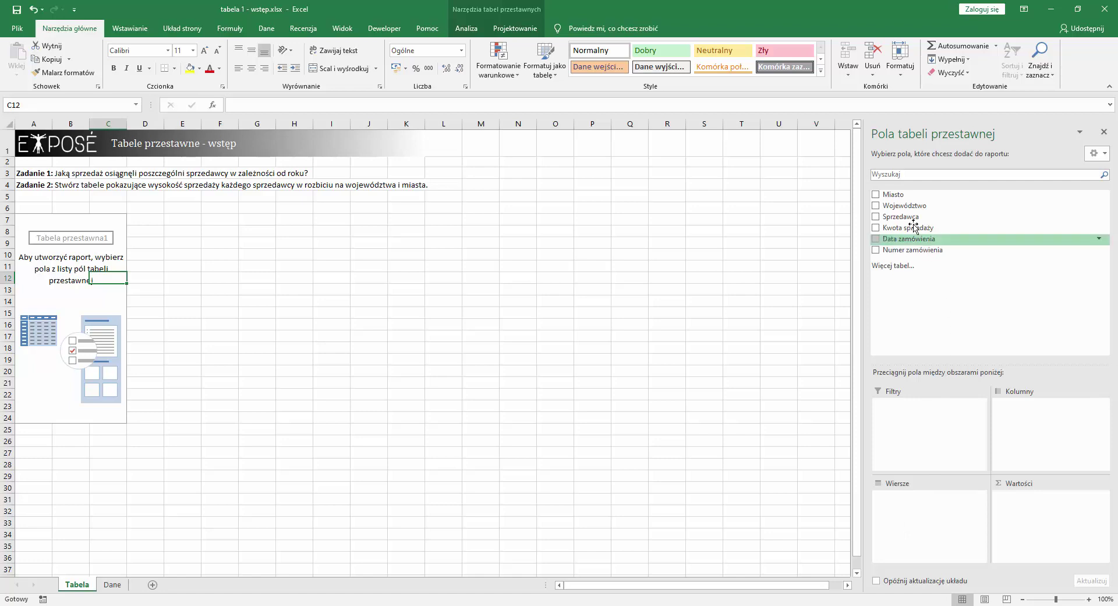
pyautogui.moveTo(912, 222); pyautogui.dragTo(922, 530)
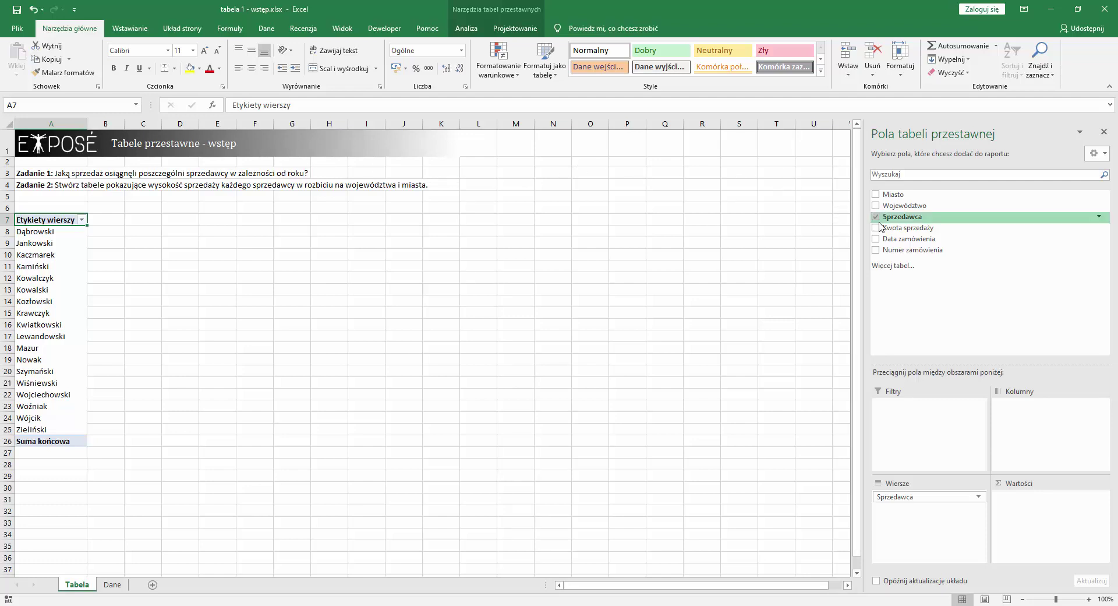
pyautogui.moveTo(908, 239); pyautogui.dragTo(1056, 438)
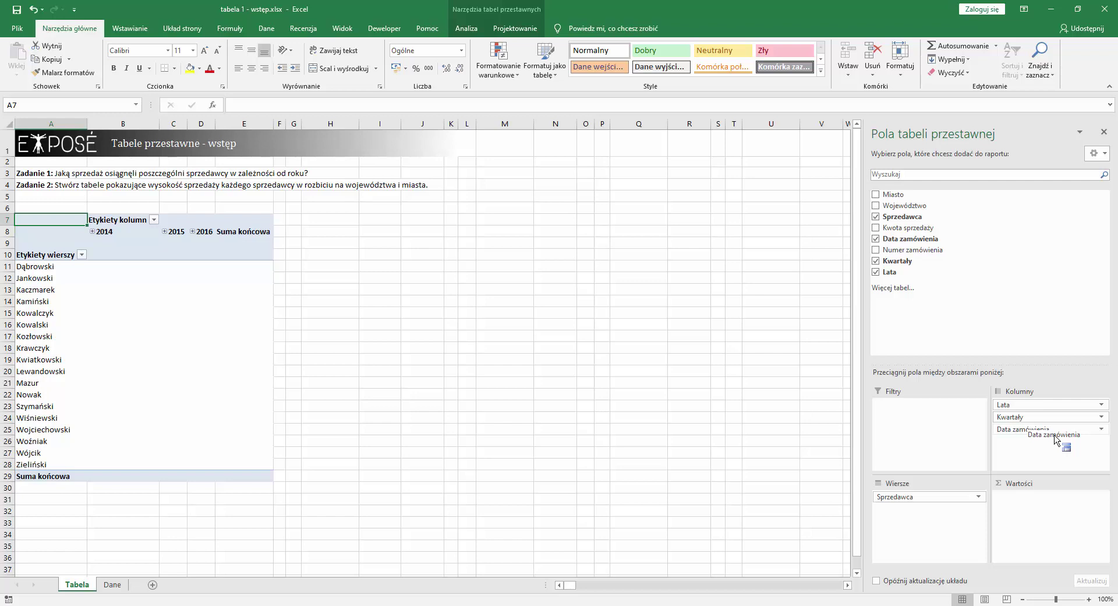
pyautogui.moveTo(1055, 438); pyautogui.dragTo(1053, 437)
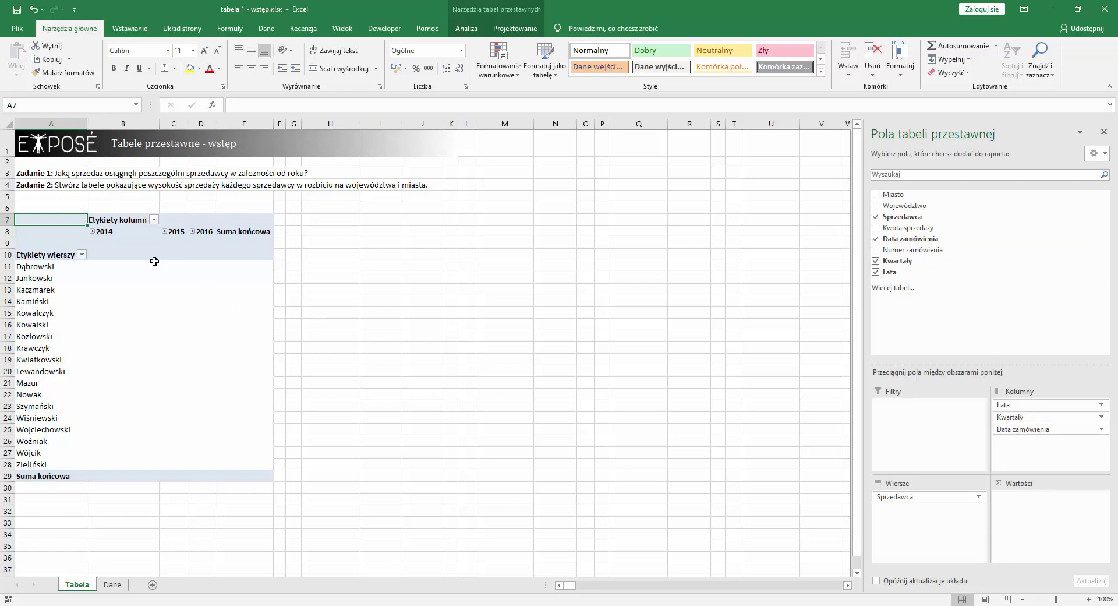
# Expand 2014 into its quarters and Kwartał3 into its months (sie, wrz)
pyautogui.click(92, 232)
pyautogui.click(92, 244)
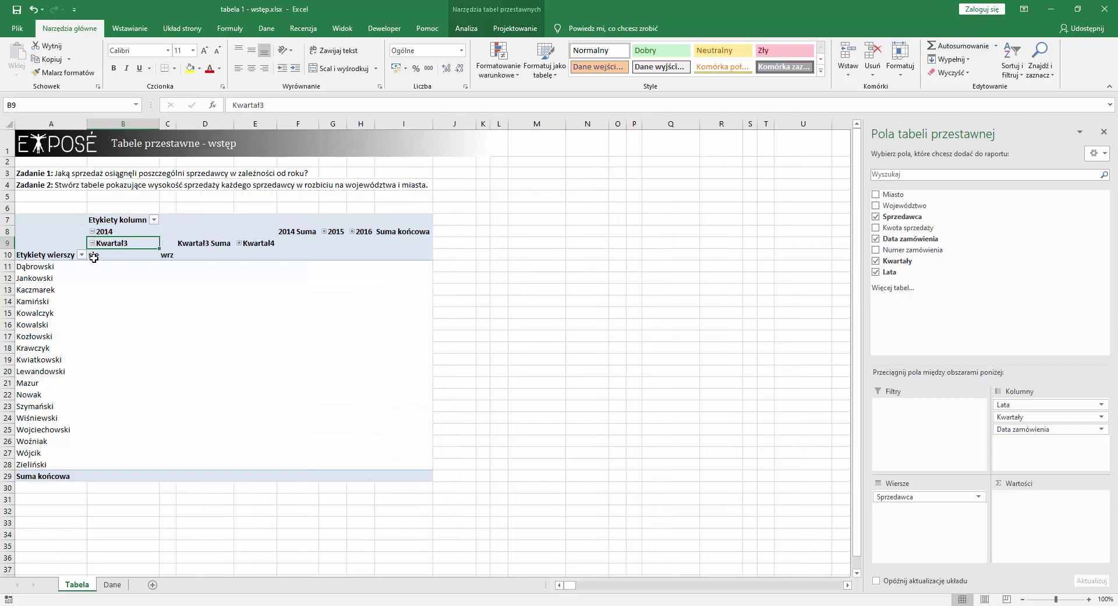
pyautogui.click(93, 258)
pyautogui.click(184, 257)
pyautogui.click(122, 254)
pyautogui.click(120, 242)
pyautogui.click(123, 233)
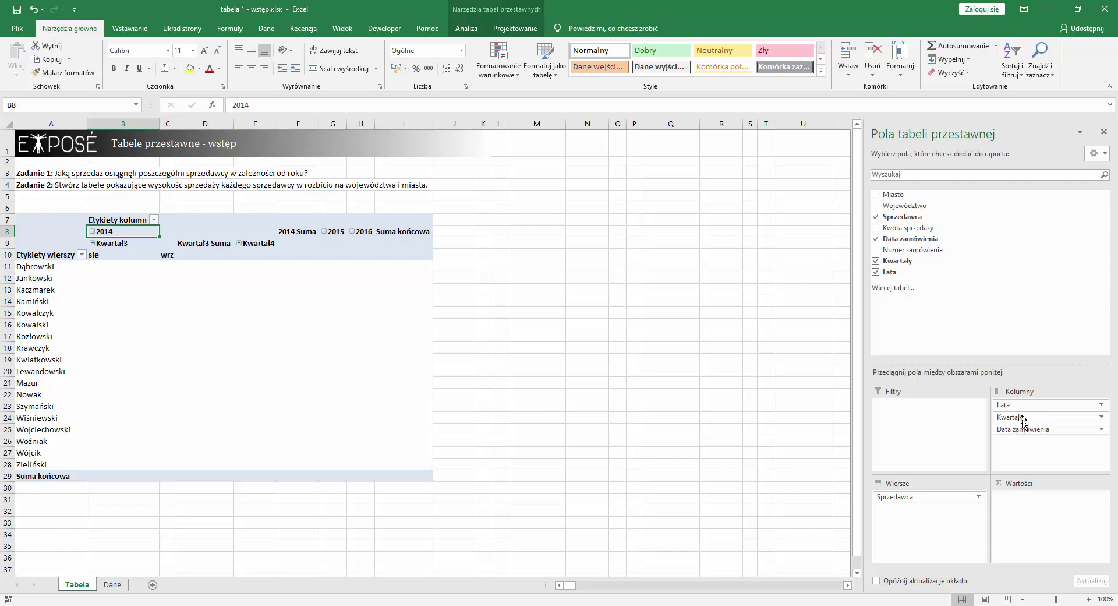
# Remove the Kwartały and Data zamówienia fields from the pivot columns
pyautogui.moveTo(1022, 416); pyautogui.dragTo(1027, 317)
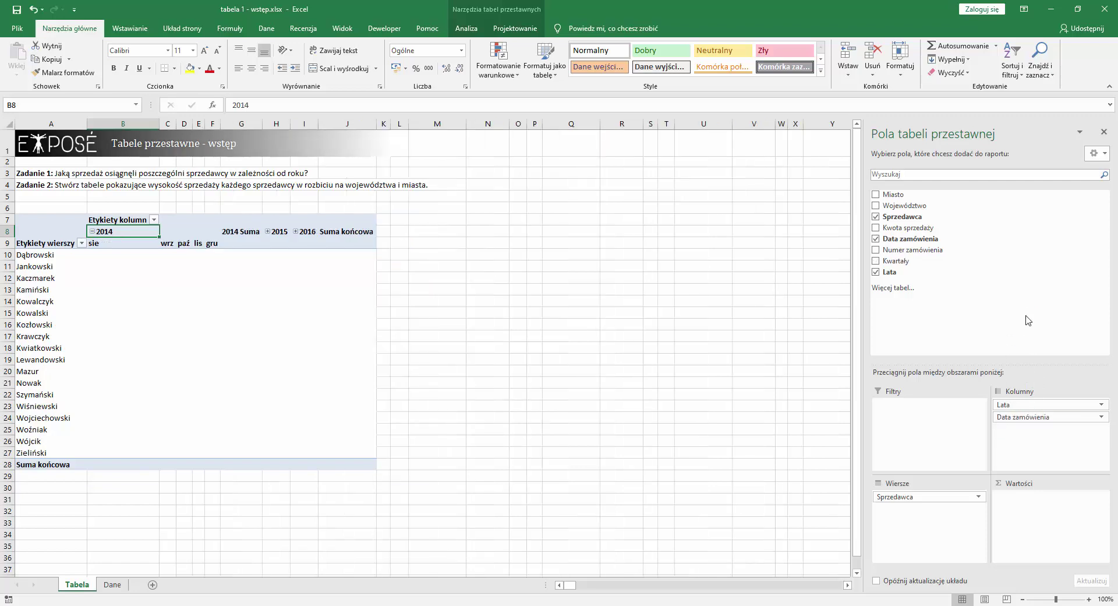
pyautogui.click(1102, 417)
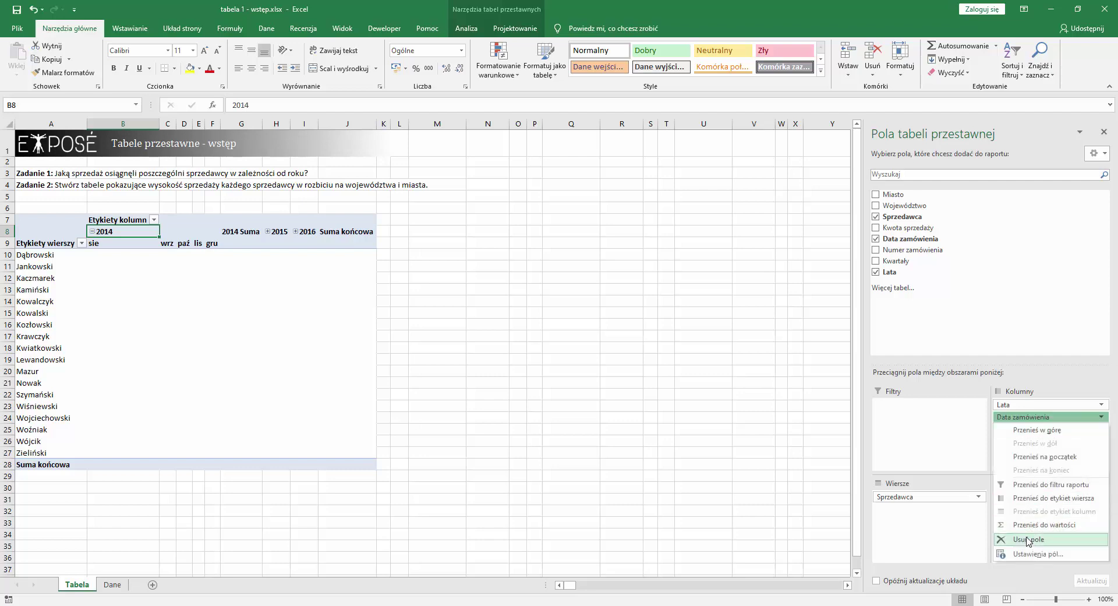
pyautogui.click(1028, 539)
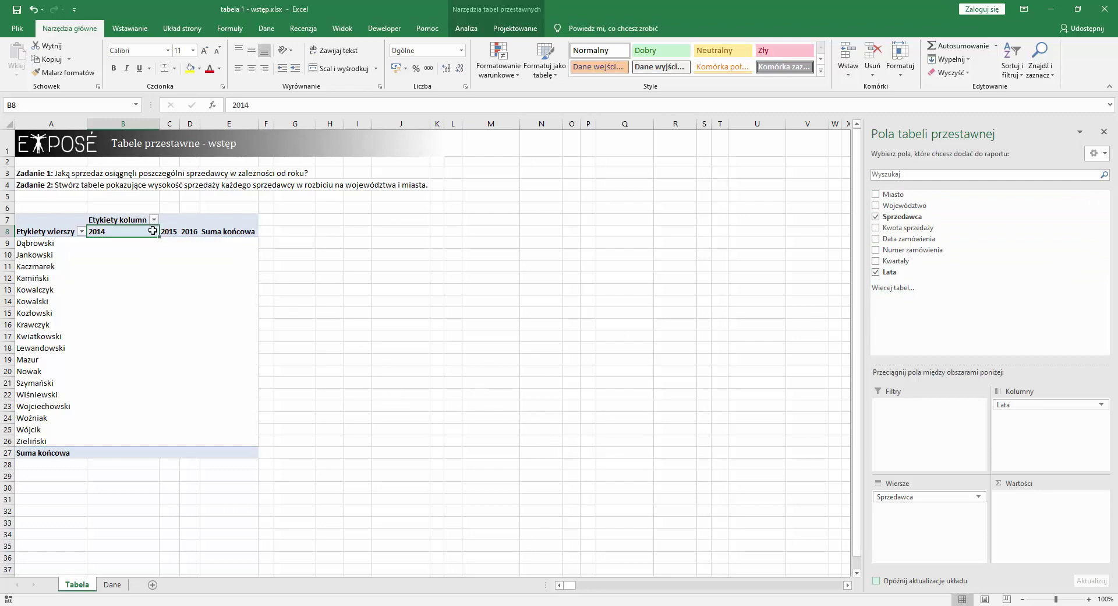
# Regroup the order dates by Lata only, leaving columns 2014, 2015 and 2016
pyautogui.click(174, 231)
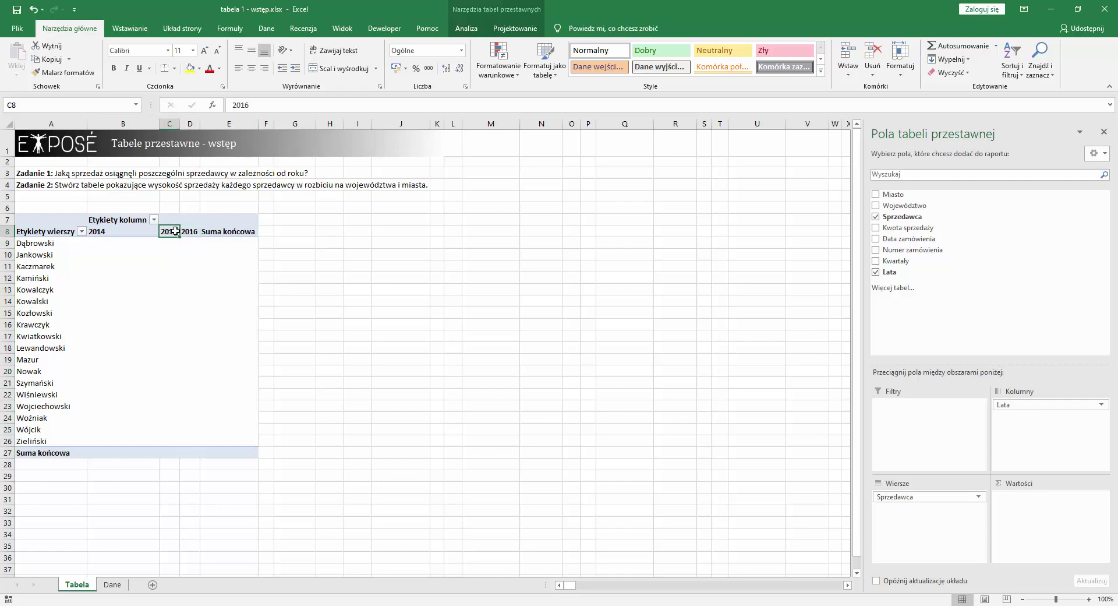
pyautogui.rightClick(175, 230)
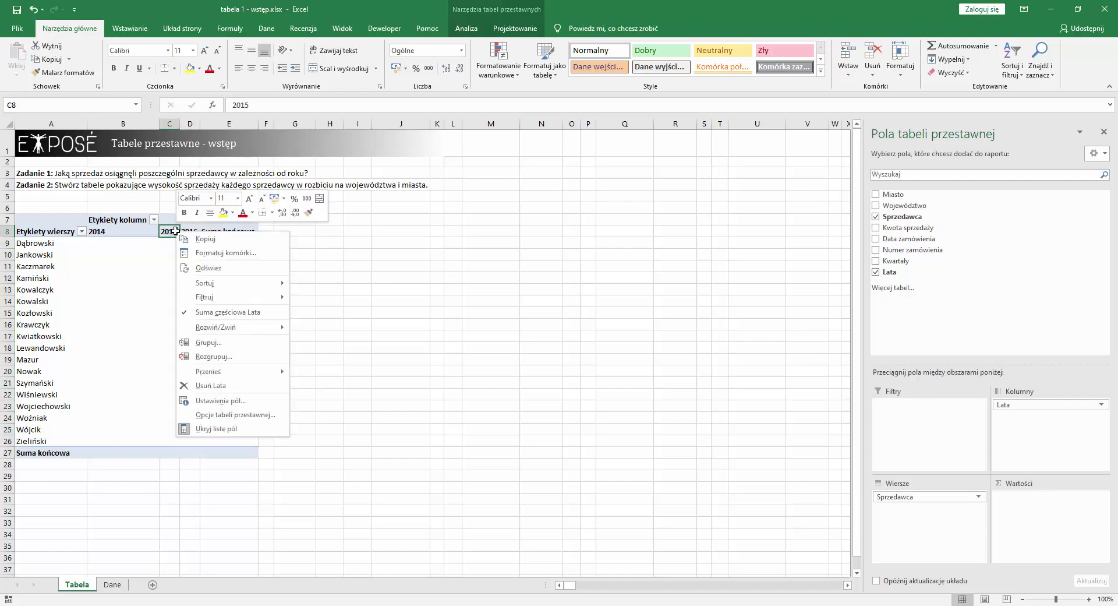
pyautogui.click(219, 345)
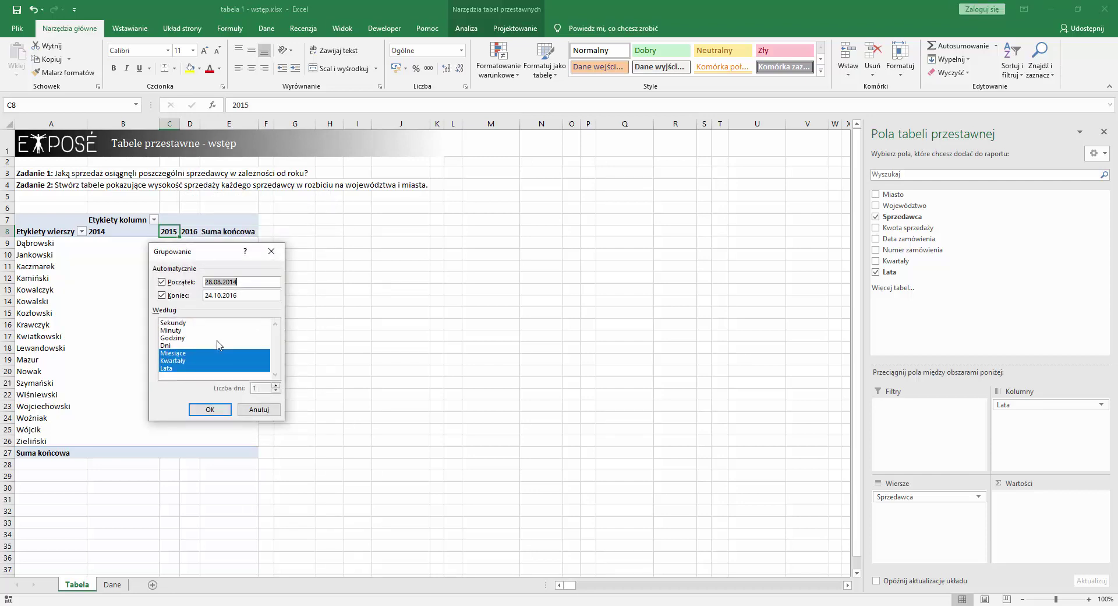
pyautogui.click(183, 353)
pyautogui.click(183, 353)
pyautogui.click(183, 362)
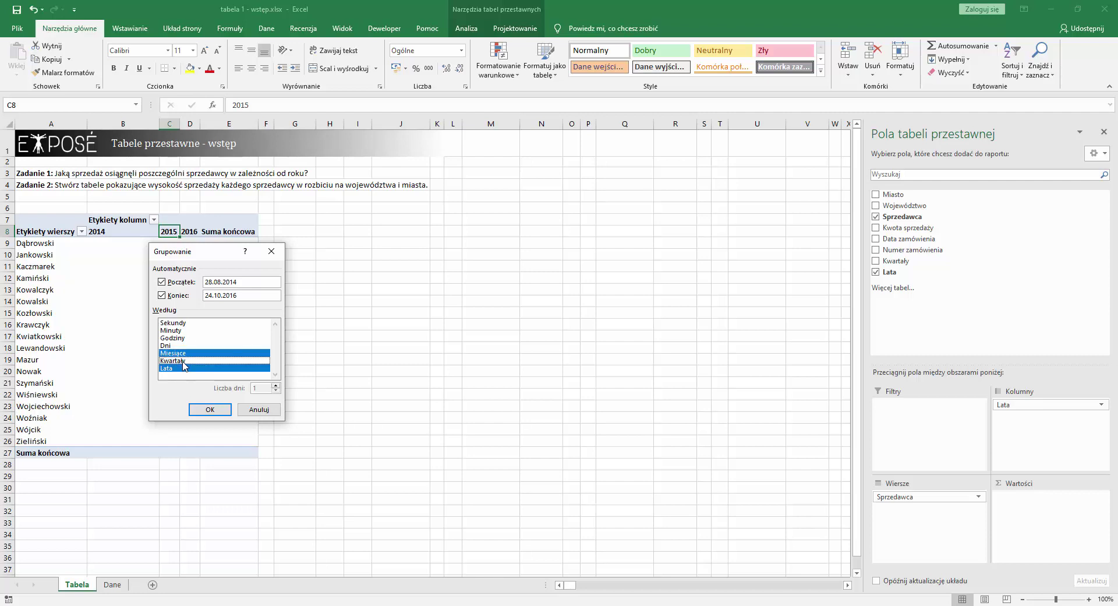
pyautogui.click(184, 353)
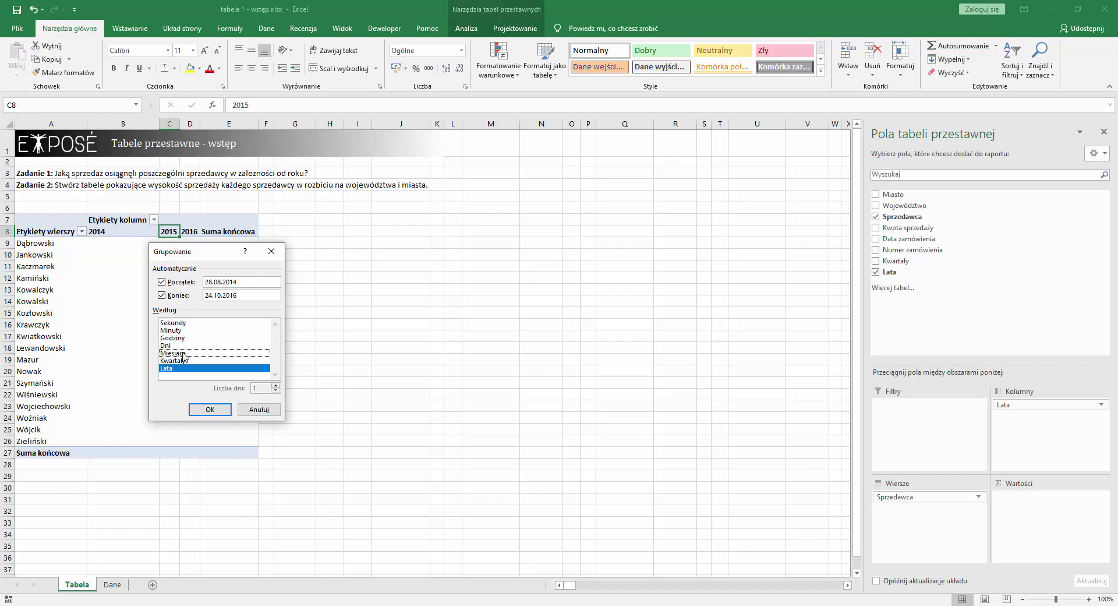
pyautogui.click(210, 409)
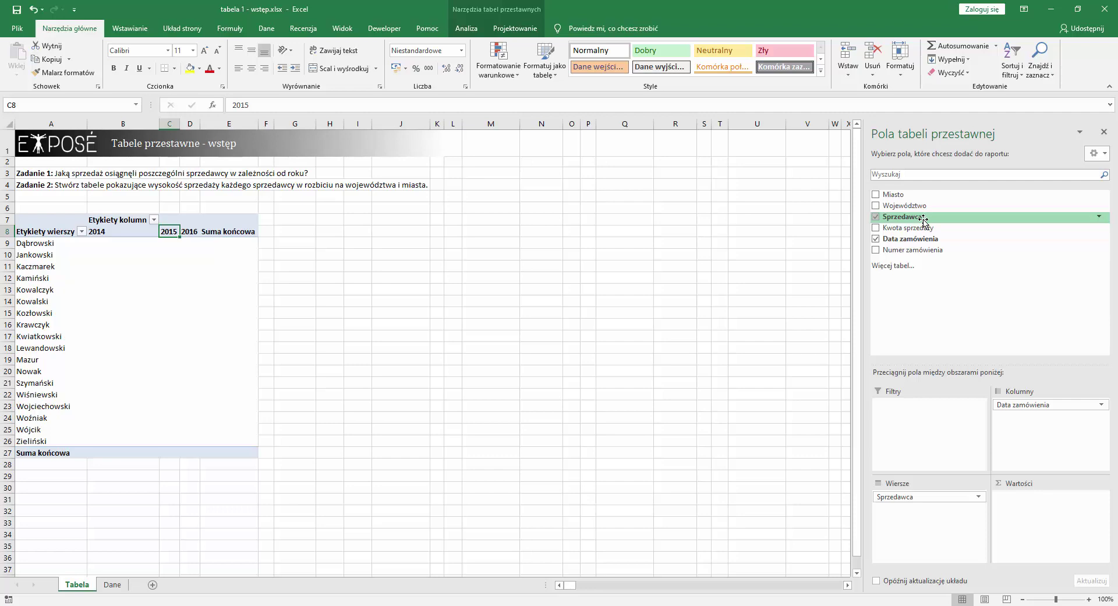
# Add Kwota sprzedaży to Wartości, summing sales per seller and year to 1228327,4
pyautogui.click(106, 234)
pyautogui.moveTo(106, 234); pyautogui.dragTo(182, 231)
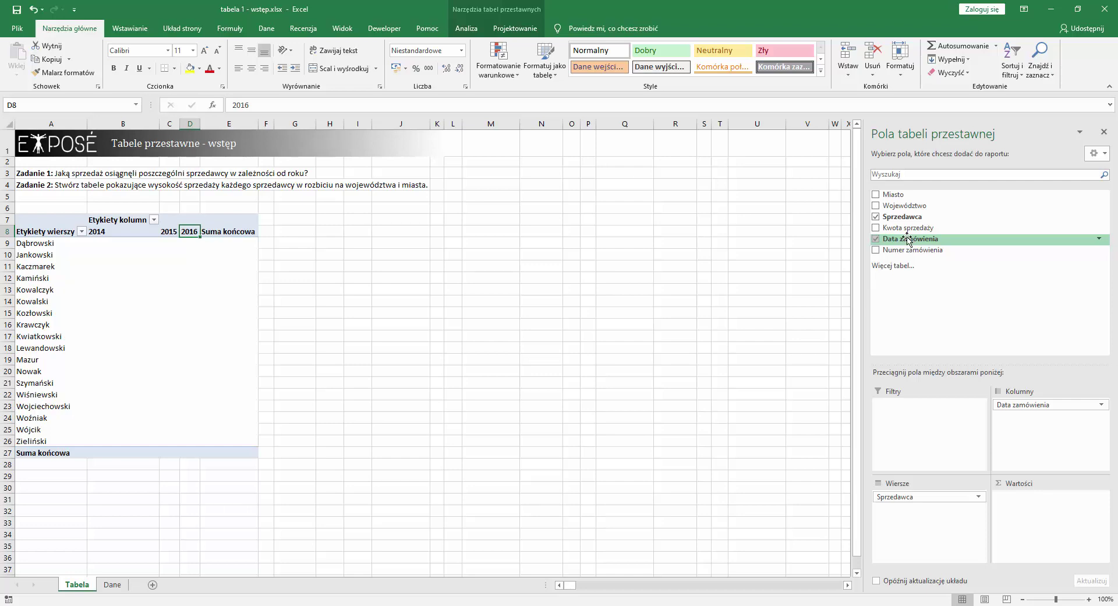
pyautogui.moveTo(903, 228); pyautogui.dragTo(1046, 521)
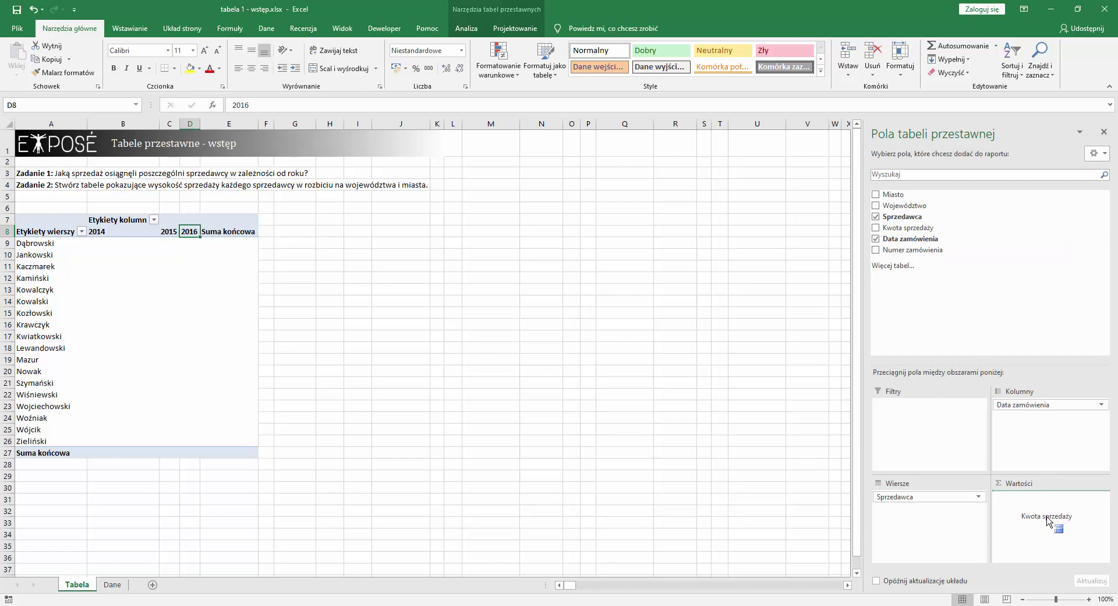
pyautogui.moveTo(1046, 520); pyautogui.dragTo(1047, 520)
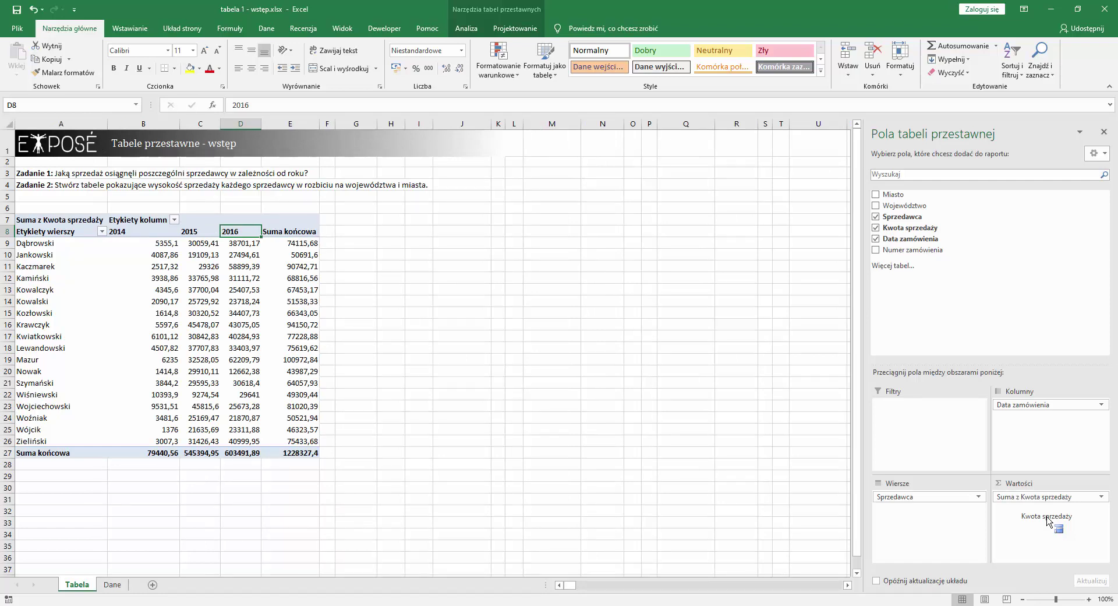
pyautogui.moveTo(1046, 520); pyautogui.dragTo(1047, 522)
pyautogui.click(53, 265)
pyautogui.click(133, 233)
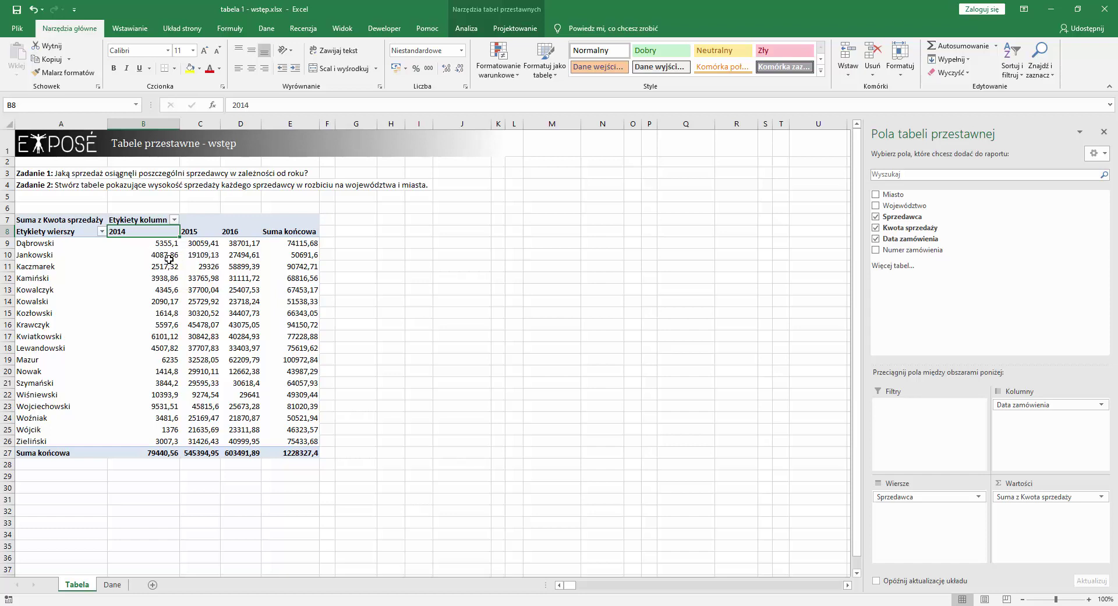
pyautogui.click(172, 300)
pyautogui.click(207, 299)
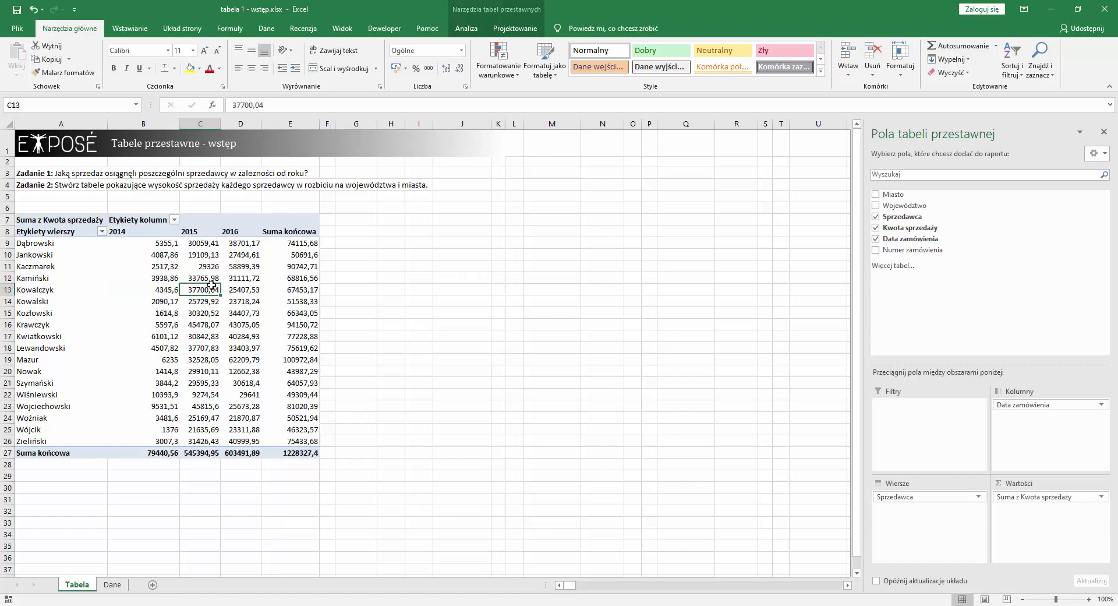
pyautogui.moveTo(144, 243); pyautogui.dragTo(304, 453)
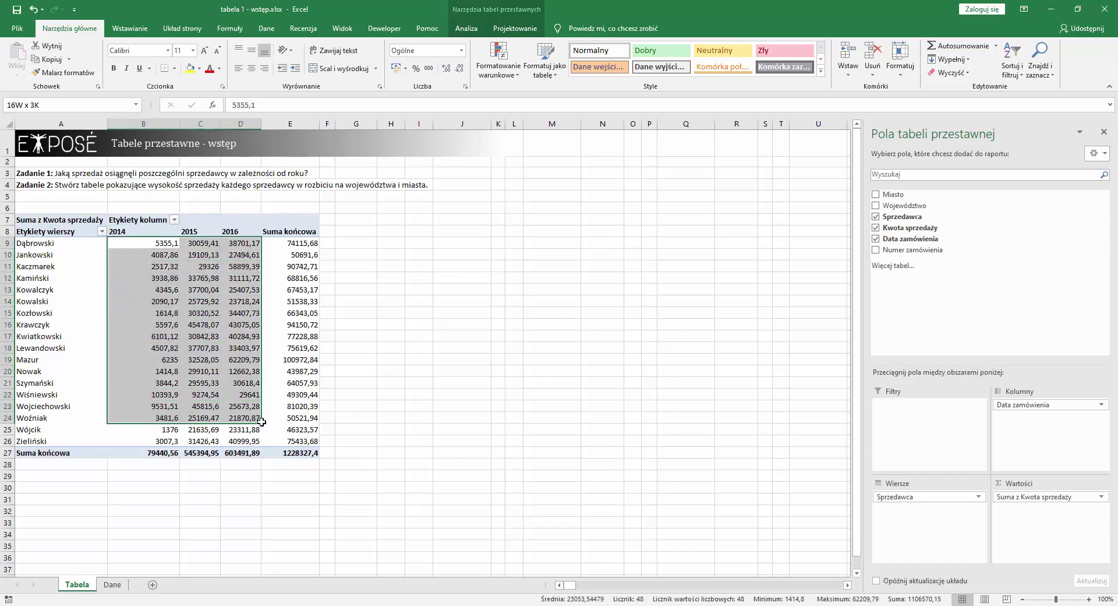
pyautogui.click(208, 299)
pyautogui.moveTo(207, 297)
pyautogui.press('Delete')
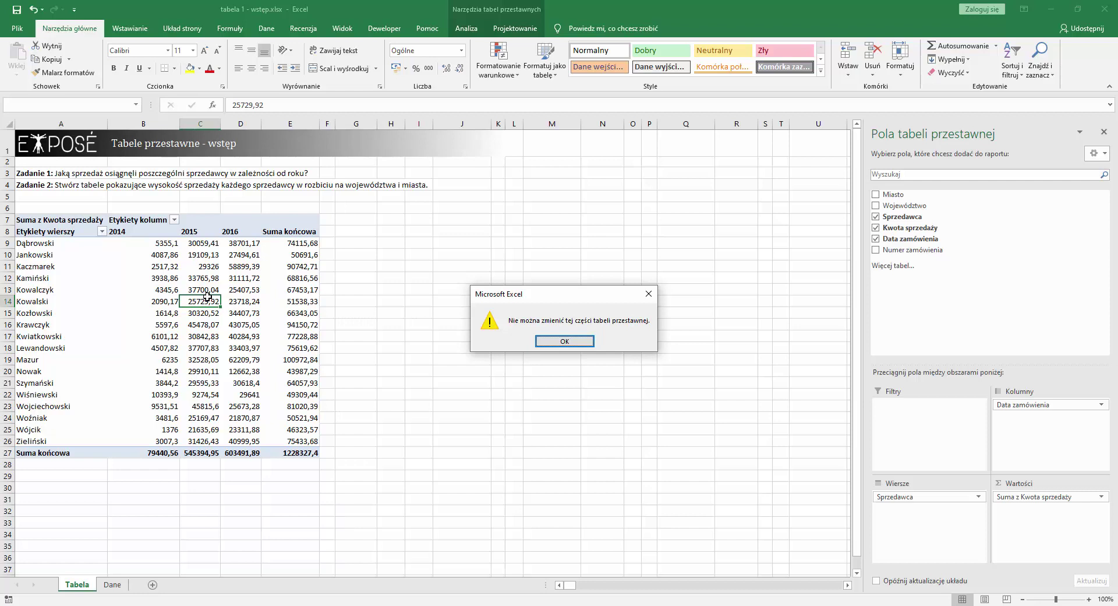
pyautogui.click(560, 340)
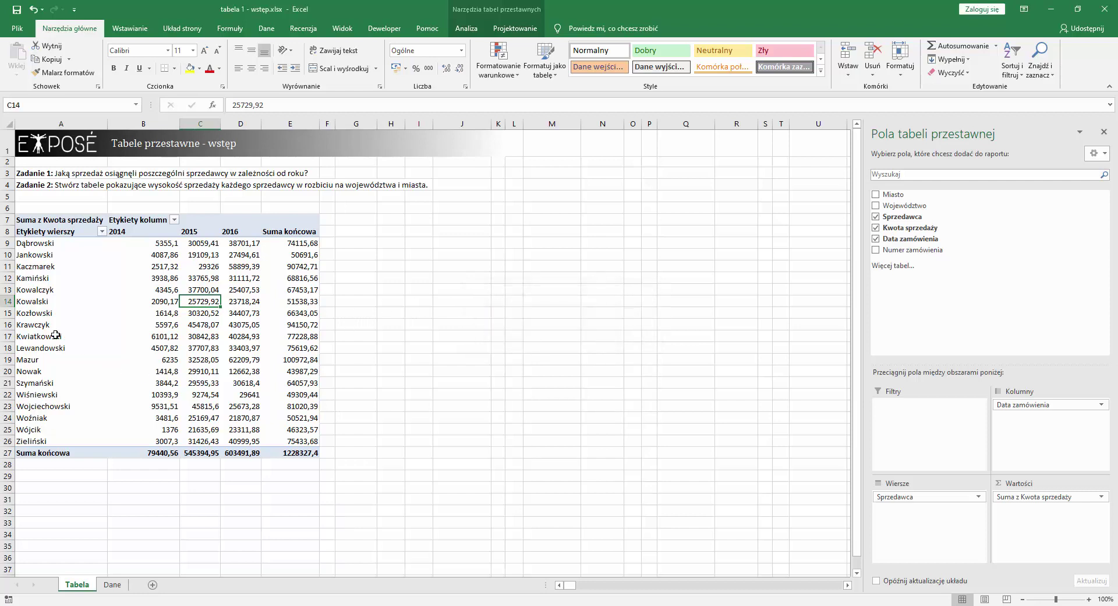
pyautogui.moveTo(55, 255); pyautogui.dragTo(54, 441)
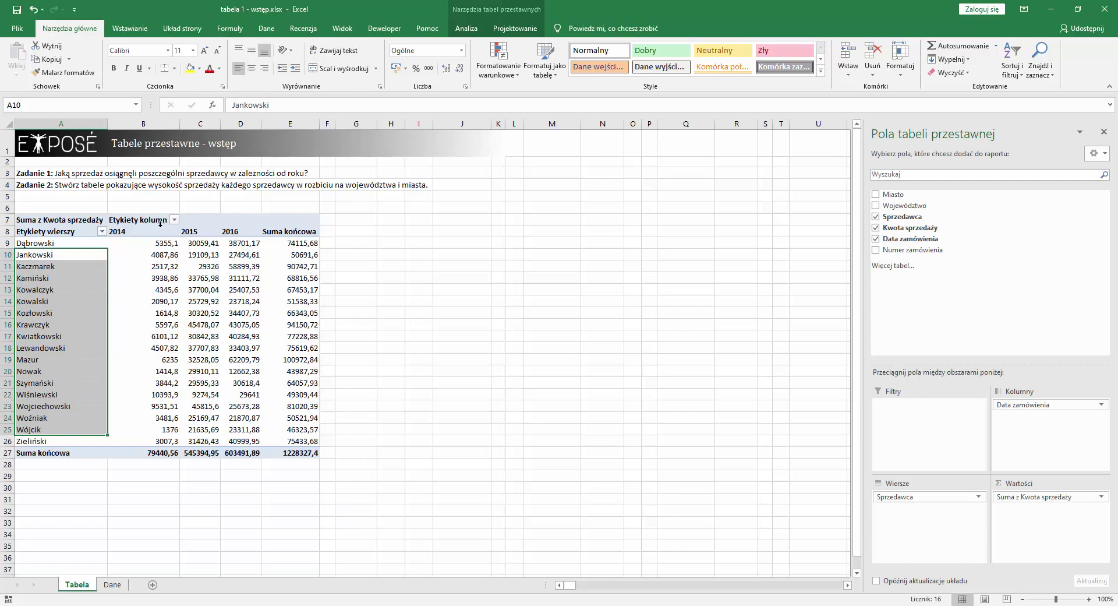
pyautogui.moveTo(161, 226); pyautogui.dragTo(248, 225)
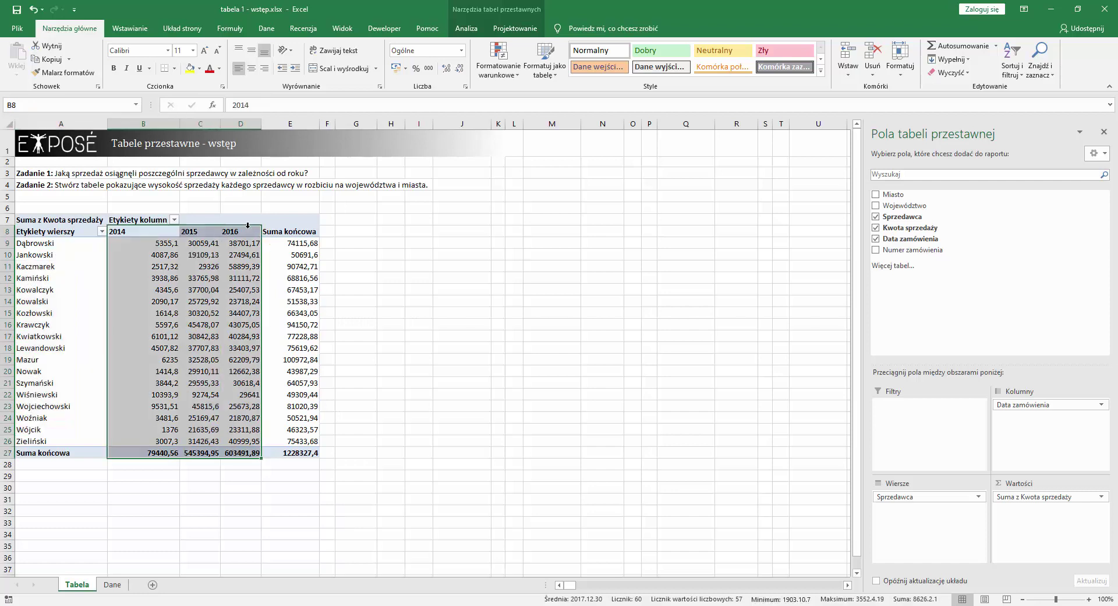
pyautogui.click(28, 288)
pyautogui.click(28, 288)
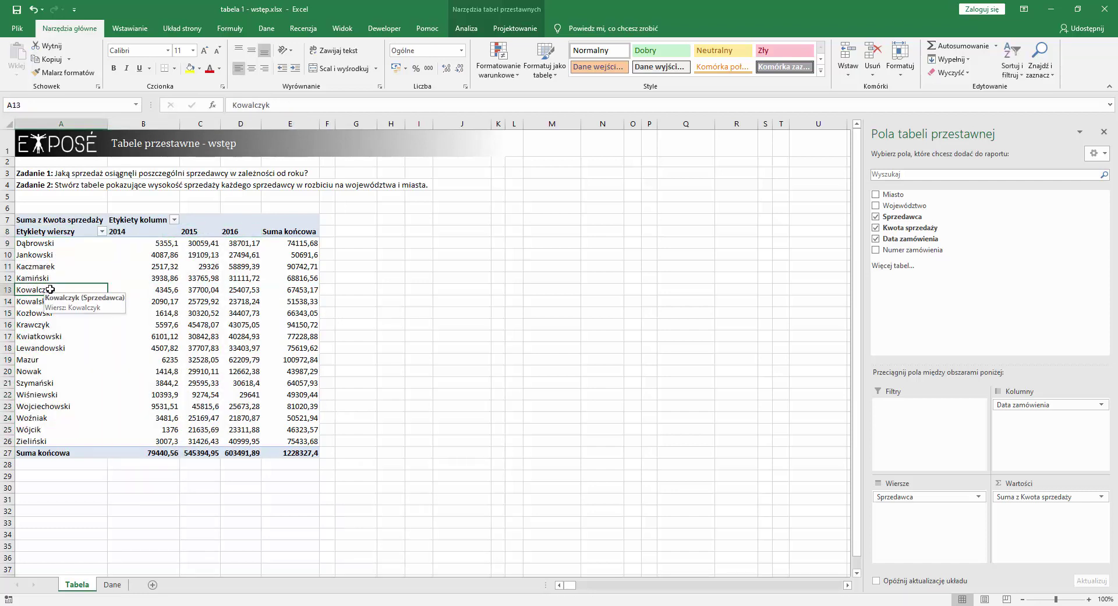
pyautogui.write('ttttt')
pyautogui.click(71, 315)
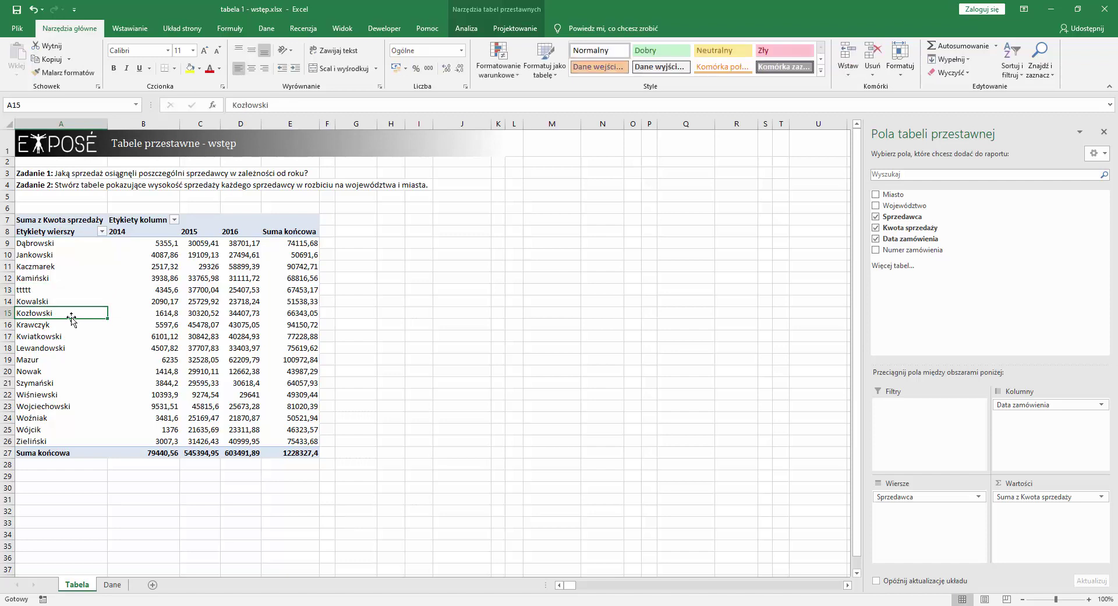
pyautogui.click(33, 10)
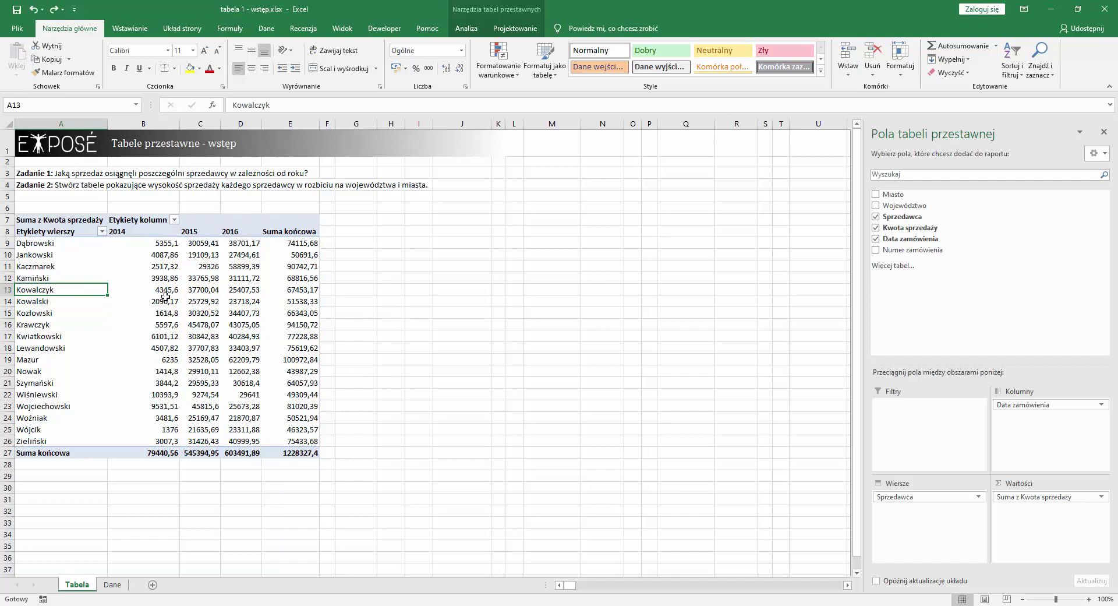
pyautogui.moveTo(165, 297)
pyautogui.click(151, 245)
pyautogui.moveTo(194, 268); pyautogui.dragTo(309, 396)
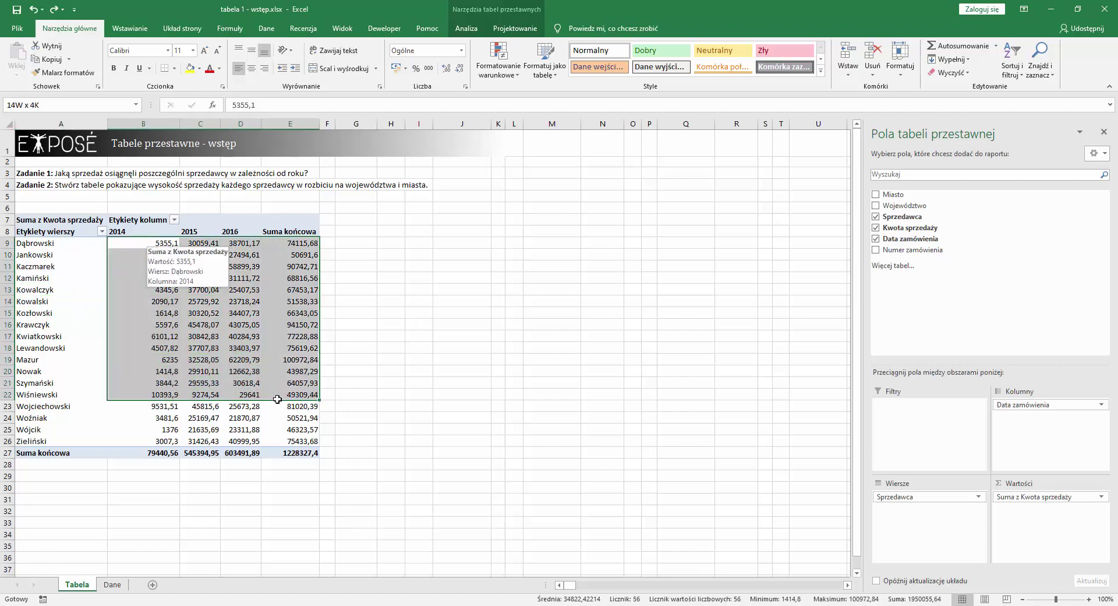
pyautogui.rightClick(242, 345)
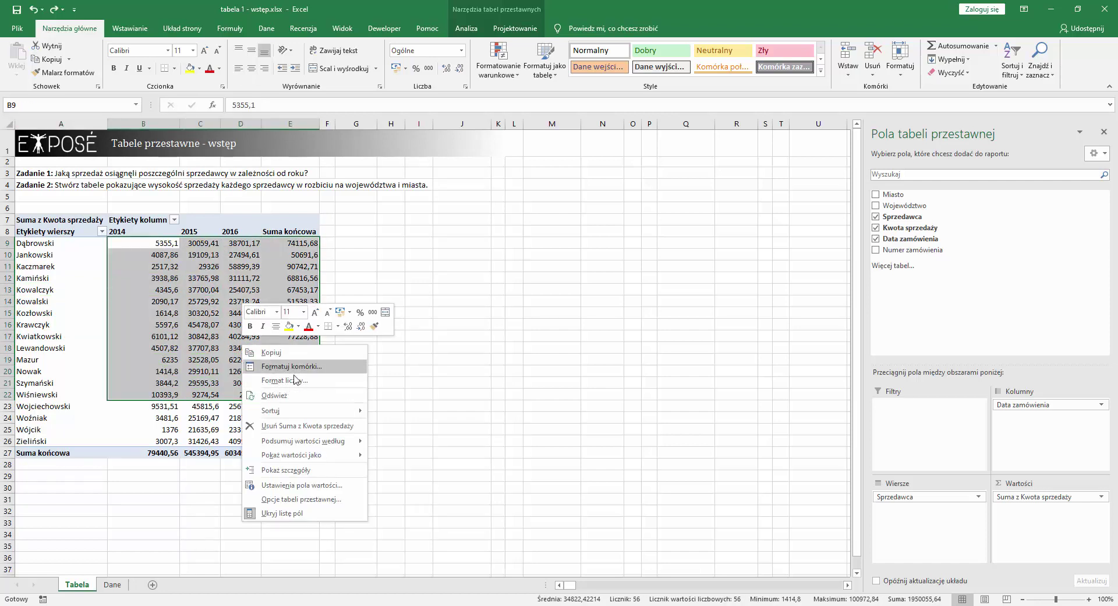
pyautogui.click(208, 337)
pyautogui.click(208, 335)
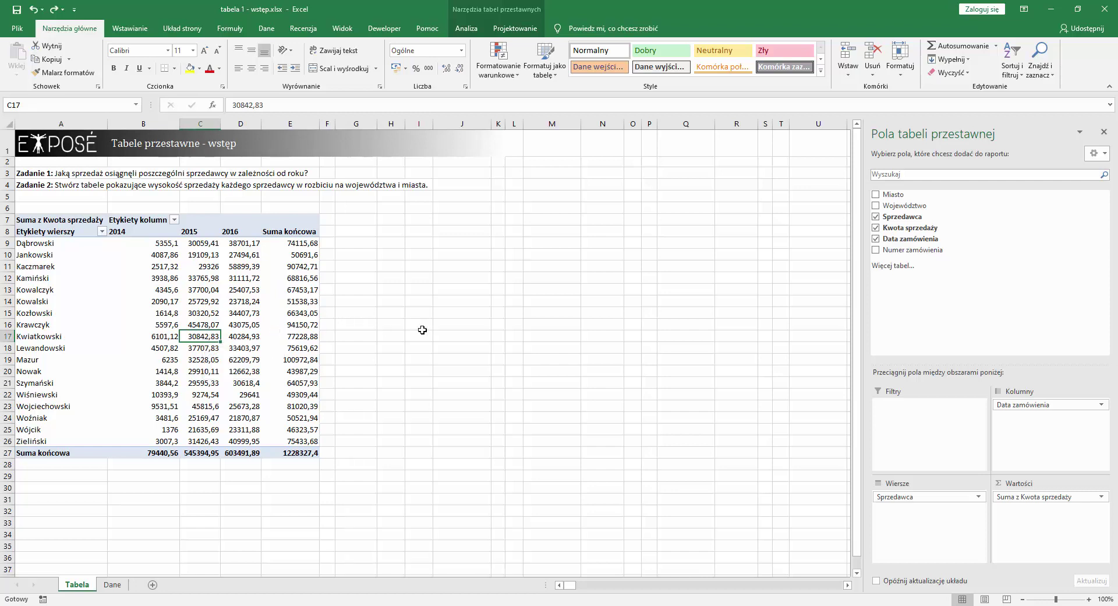
pyautogui.moveTo(158, 243); pyautogui.dragTo(291, 254)
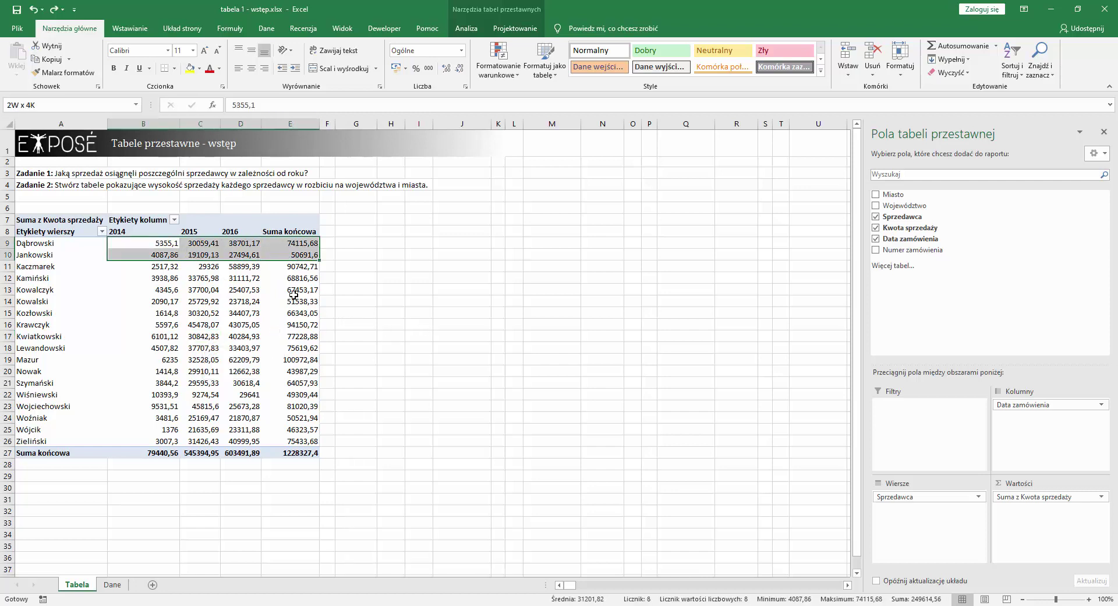
pyautogui.moveTo(294, 295); pyautogui.dragTo(285, 453)
pyautogui.click(266, 425)
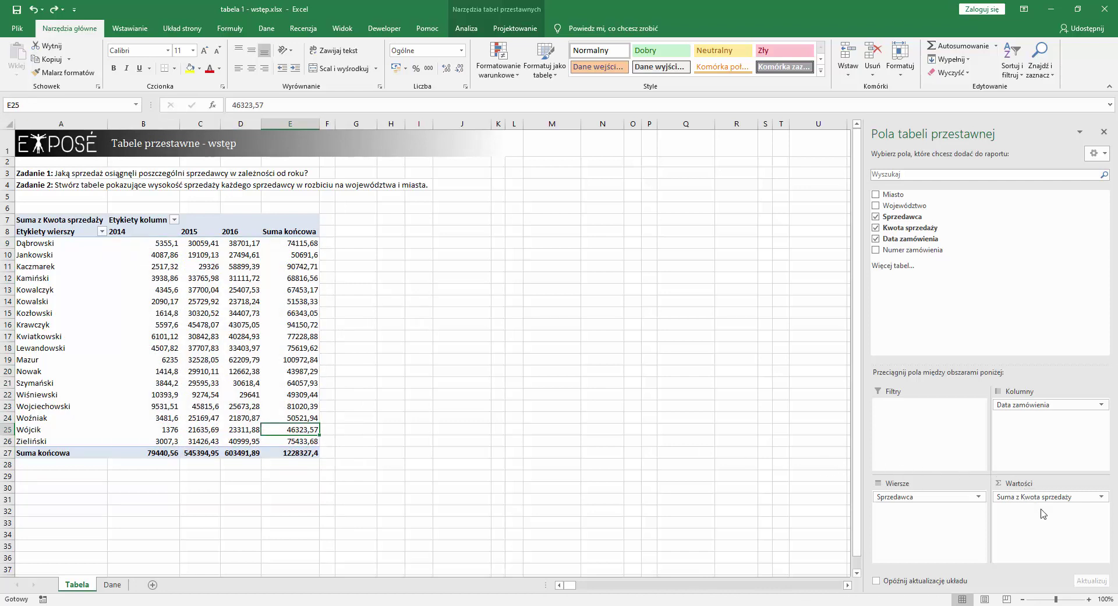
pyautogui.moveTo(1057, 497); pyautogui.dragTo(966, 322)
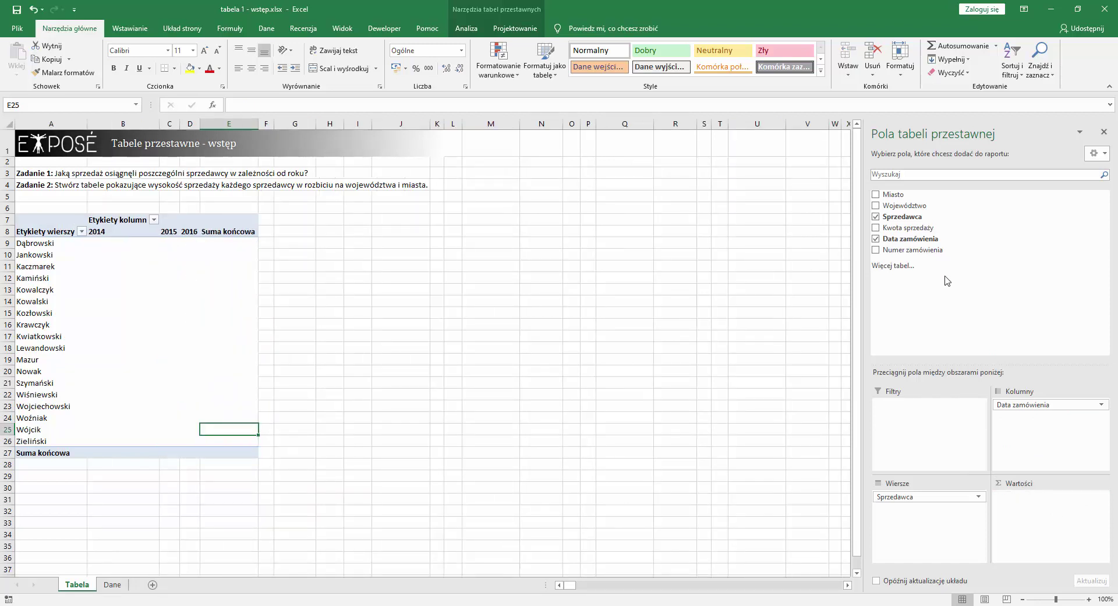
pyautogui.moveTo(924, 227); pyautogui.dragTo(1028, 502)
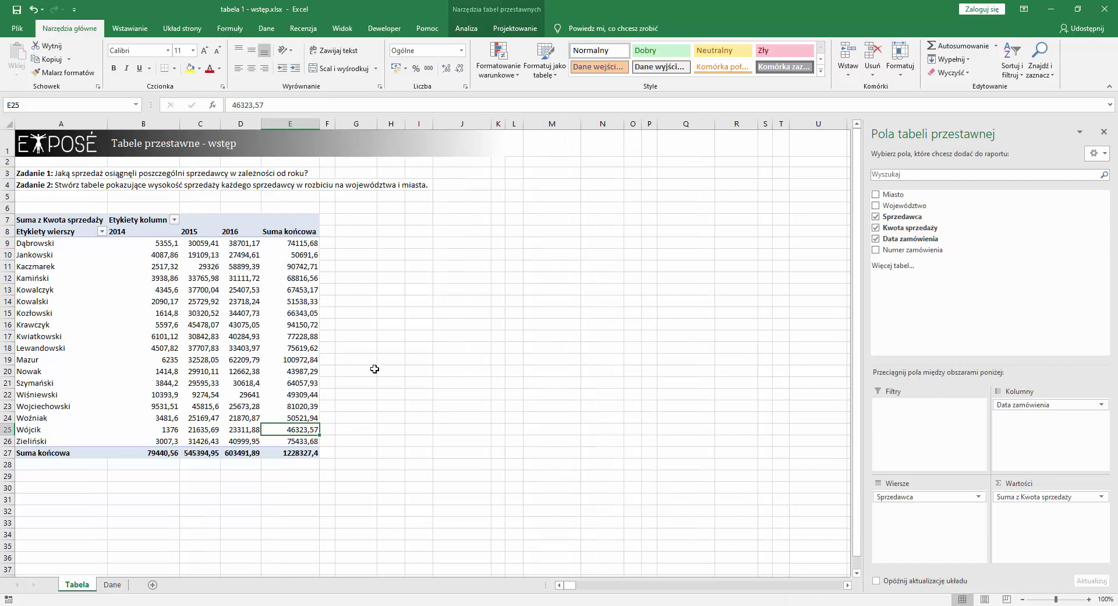
# Format the pivot's sales values as Księgowe accounting in zł with two decimals
pyautogui.click(174, 301)
pyautogui.click(173, 337)
pyautogui.click(209, 322)
pyautogui.rightClick(210, 324)
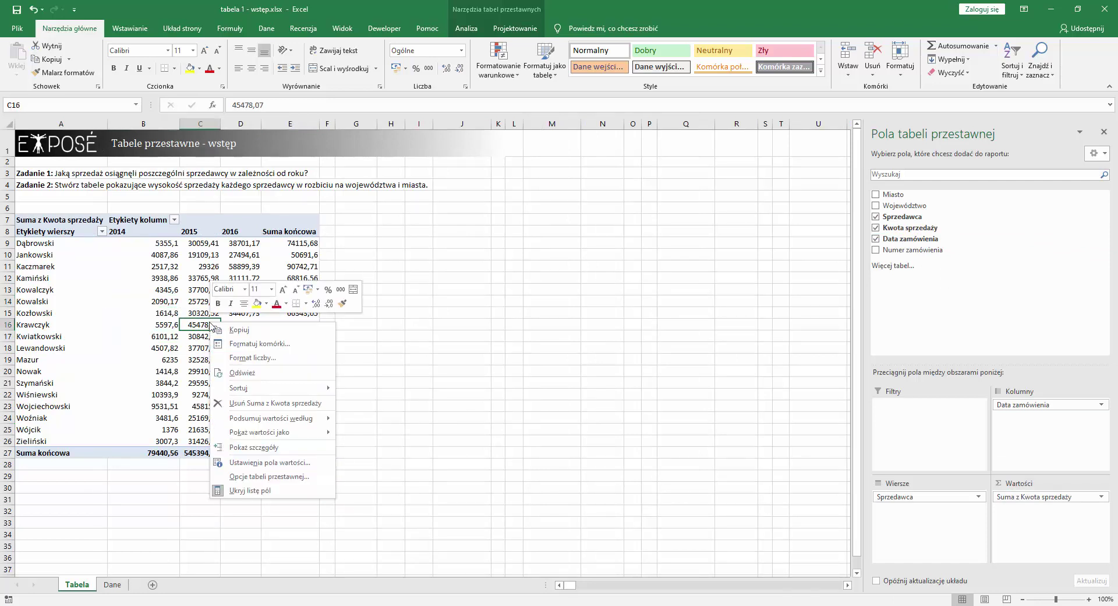
pyautogui.click(256, 357)
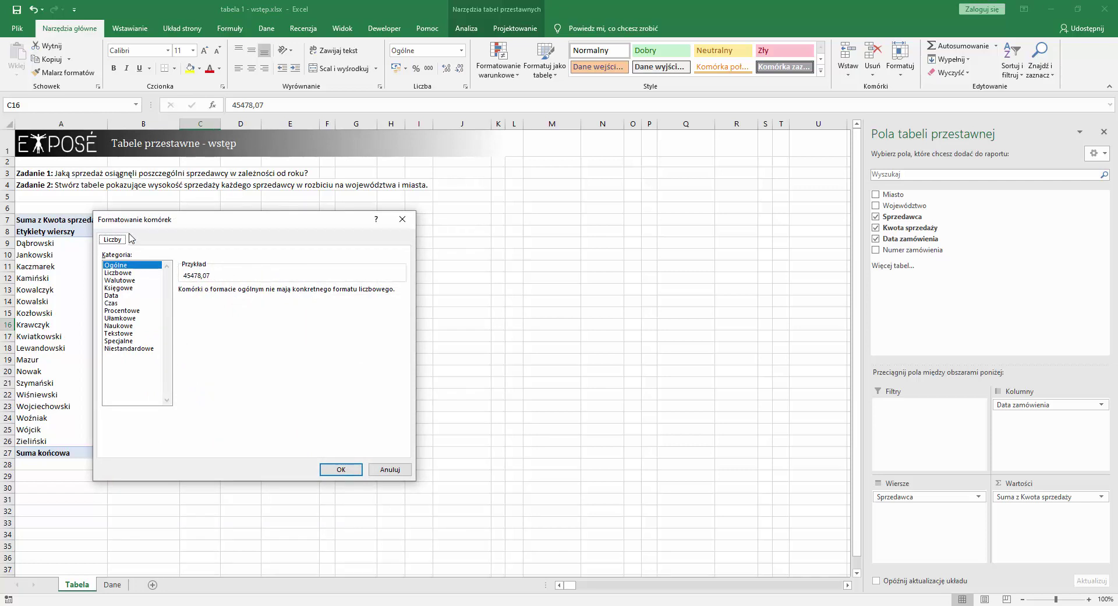
pyautogui.moveTo(171, 220); pyautogui.dragTo(396, 212)
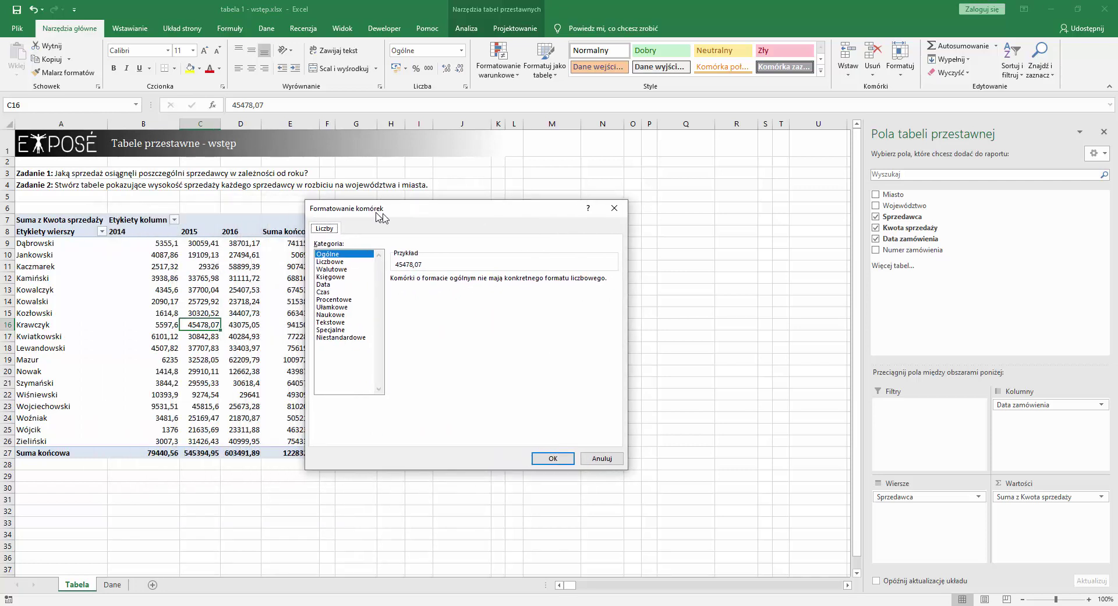
pyautogui.click(357, 280)
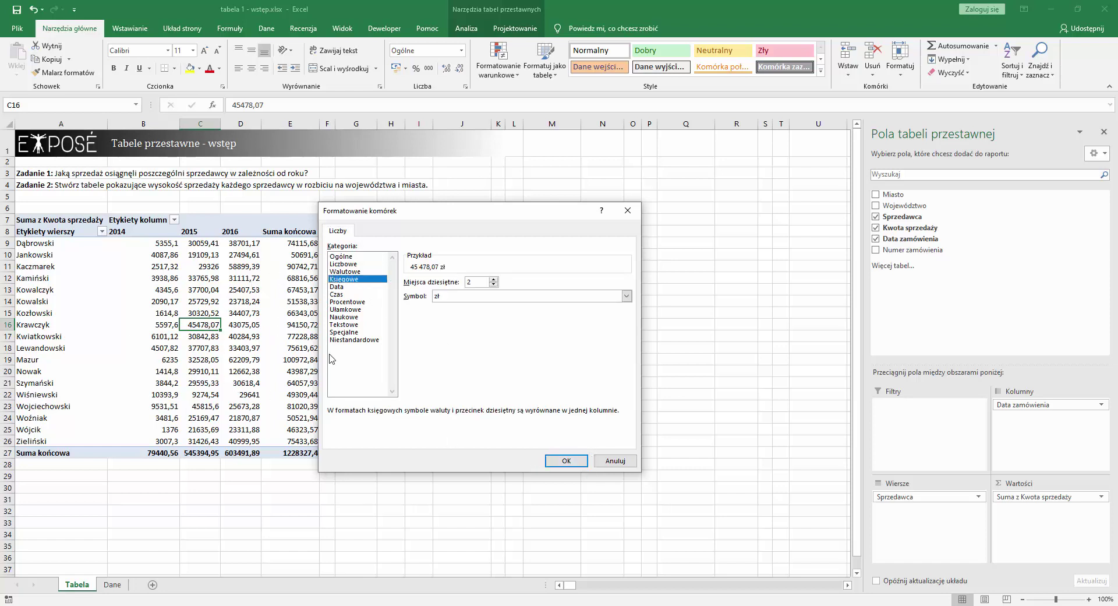
pyautogui.click(565, 461)
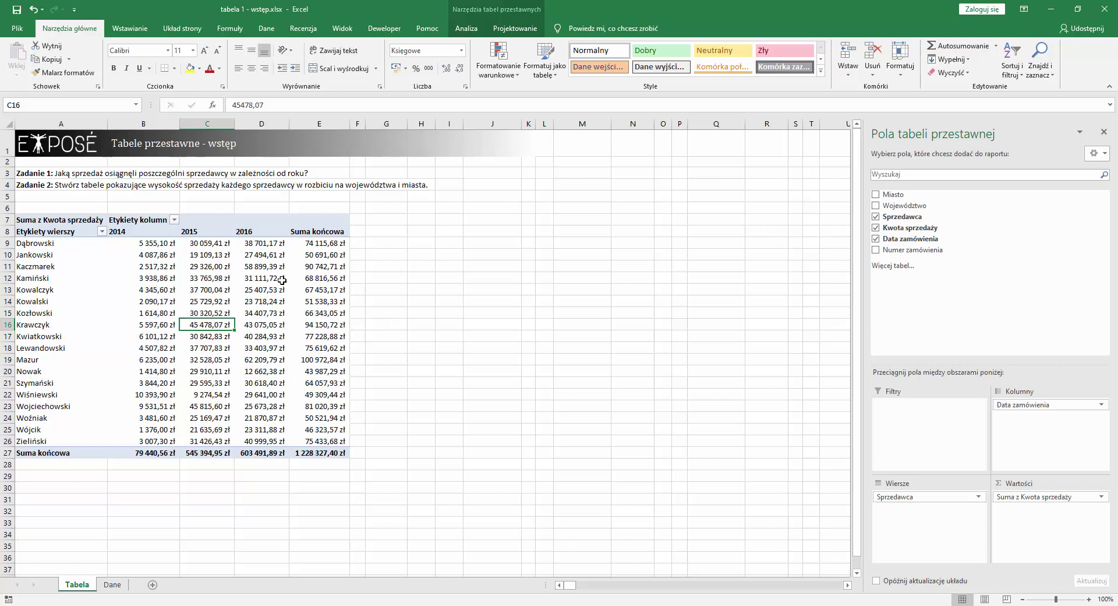
pyautogui.moveTo(166, 420)
pyautogui.click(216, 279)
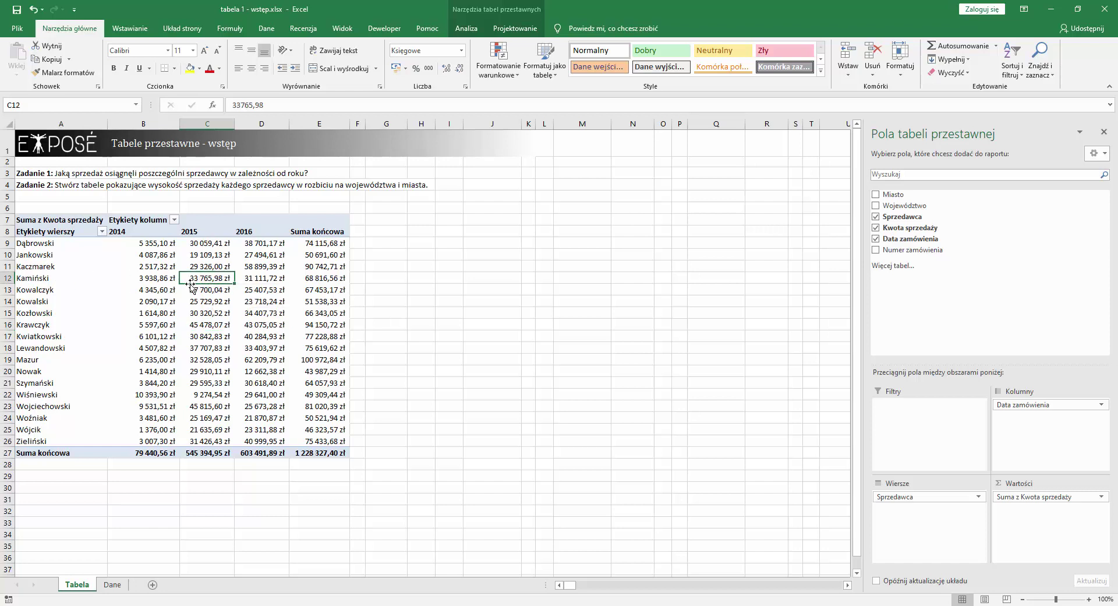
# Drill down into Kamiński's 2015 total to list his 20 orders on a new sheet
pyautogui.doubleClick(226, 279)
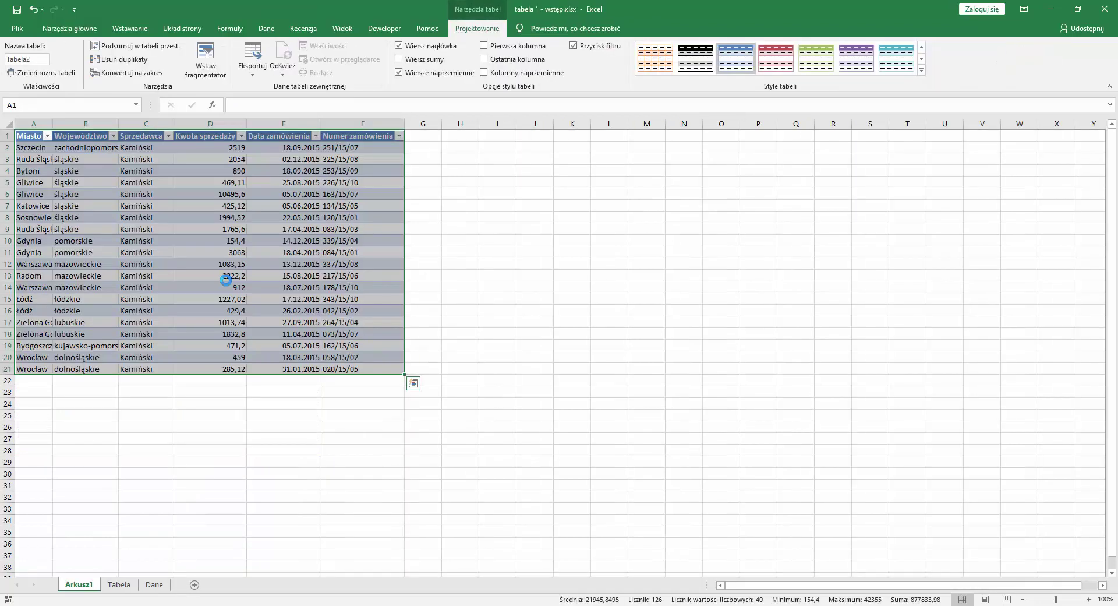
pyautogui.moveTo(159, 148); pyautogui.dragTo(159, 364)
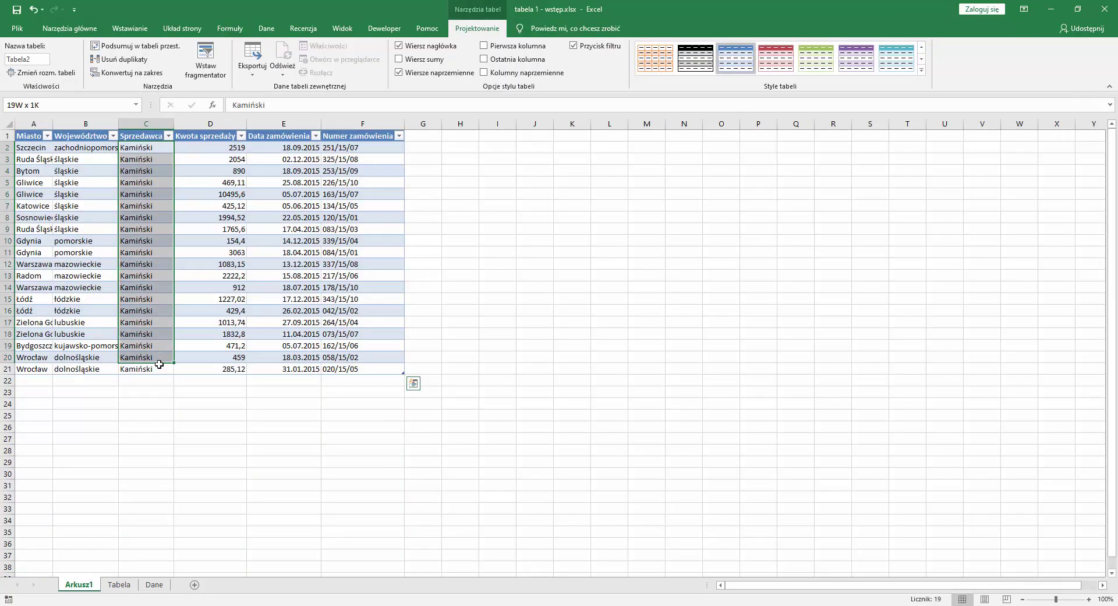
pyautogui.moveTo(306, 149); pyautogui.dragTo(297, 369)
pyautogui.click(228, 148)
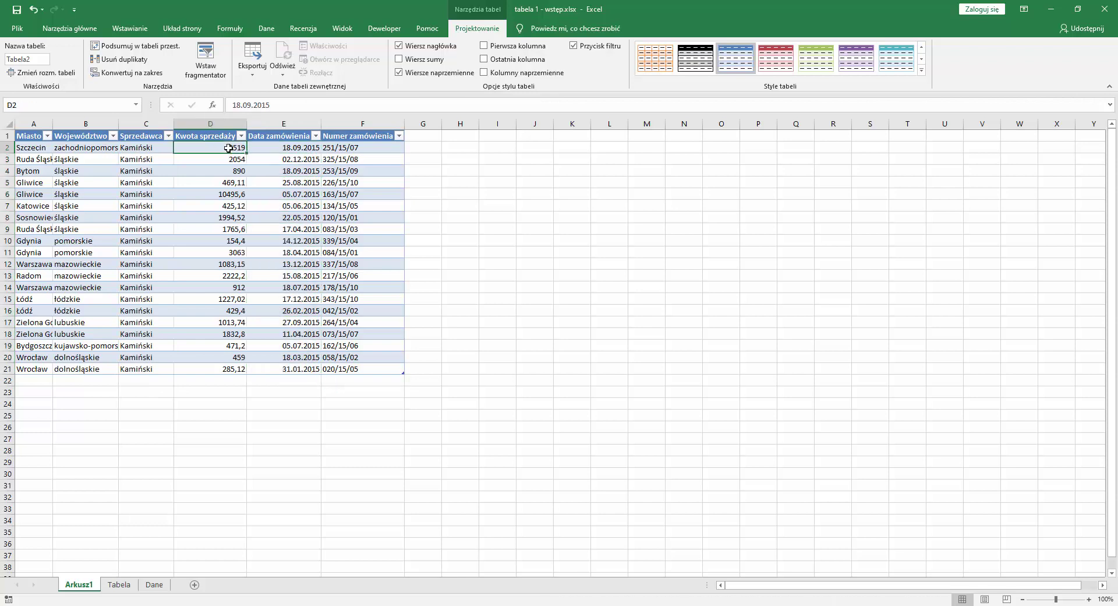
pyautogui.press('Down')
pyautogui.press('Down')
pyautogui.press('Down')
pyautogui.press('Down')
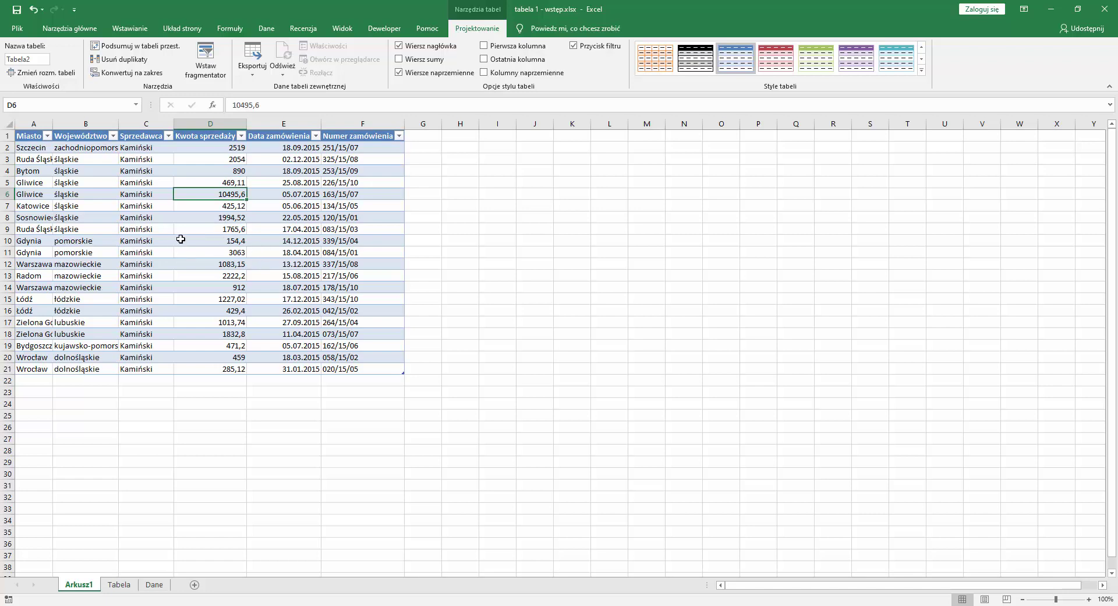
pyautogui.press('Up')
pyautogui.press('Up')
pyautogui.press('Down')
pyautogui.press('Down')
pyautogui.press('Down')
pyautogui.press('Right')
pyautogui.press('Down')
pyautogui.press('Up')
pyautogui.press('Up')
pyautogui.press('Up')
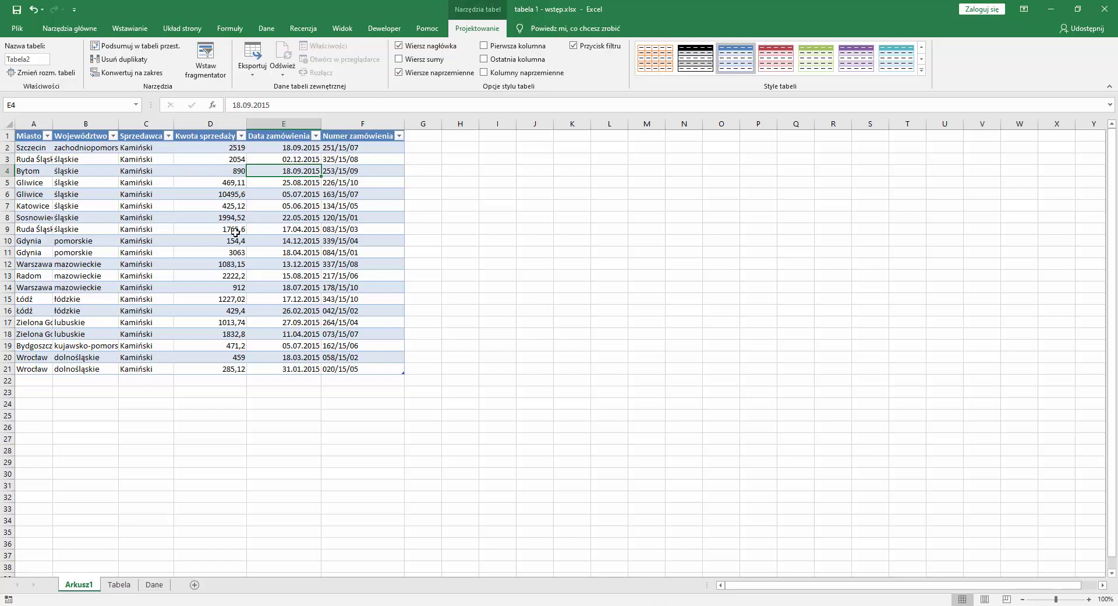
# Add a total row with Suma in D22 giving 33765,98, then return to the Tabela sheet
pyautogui.click(416, 61)
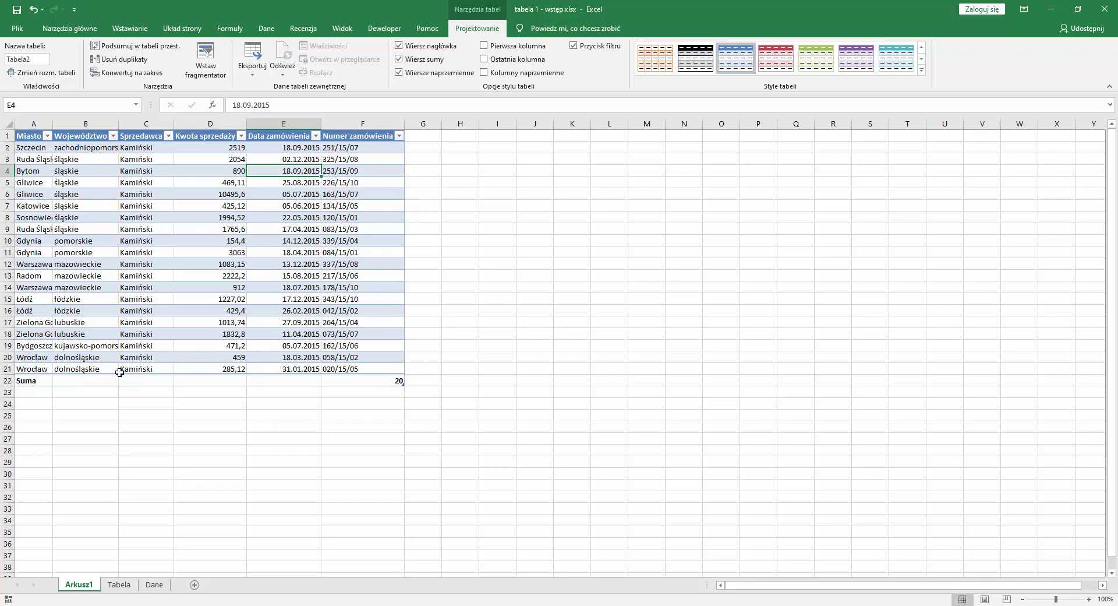
pyautogui.click(238, 381)
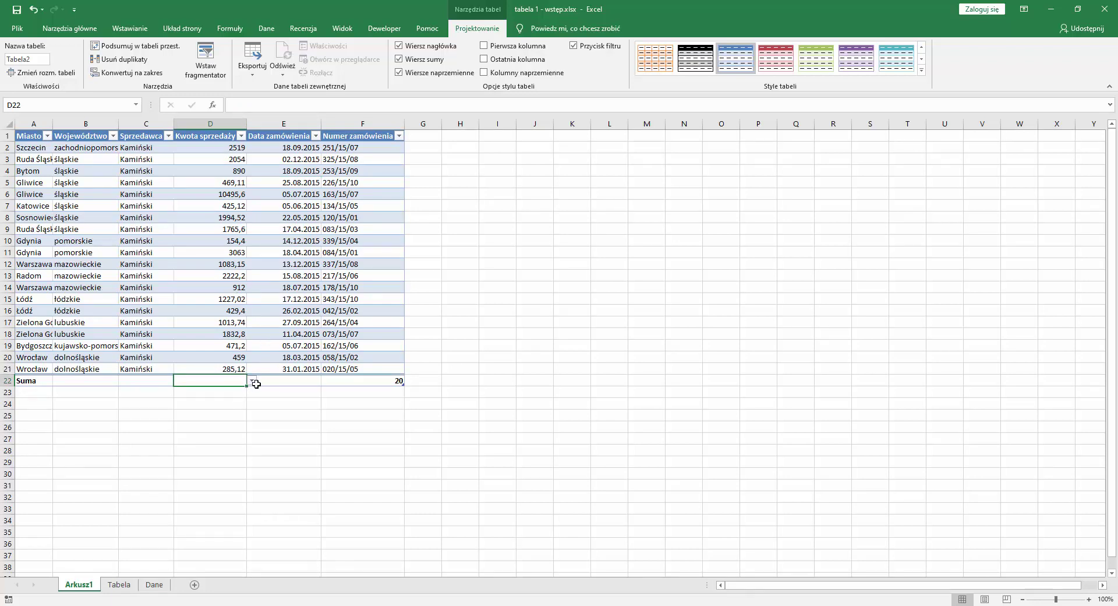
pyautogui.click(252, 381)
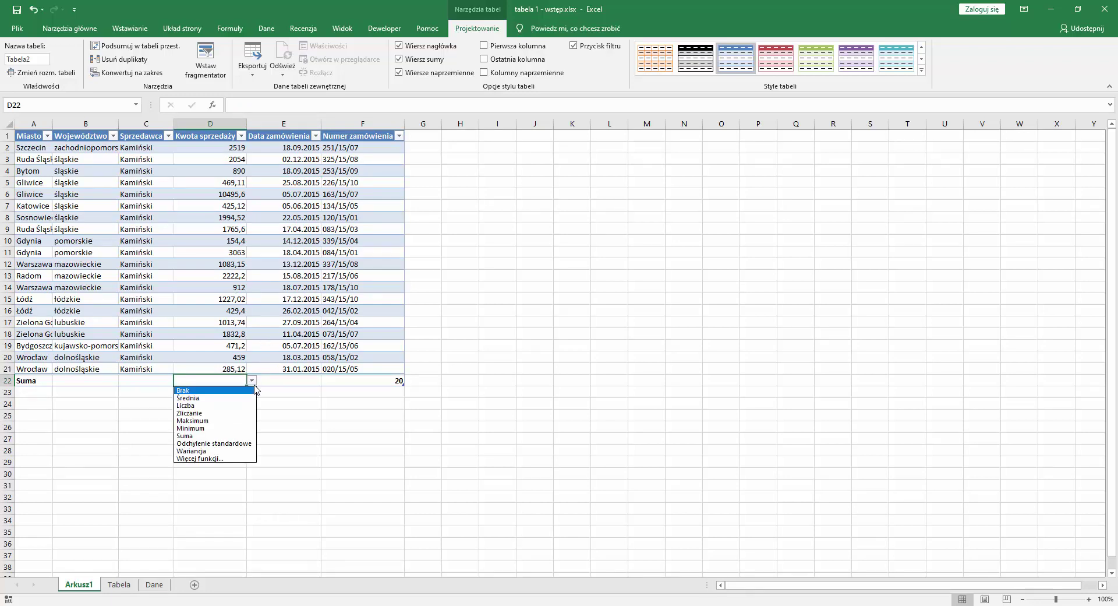
pyautogui.click(218, 436)
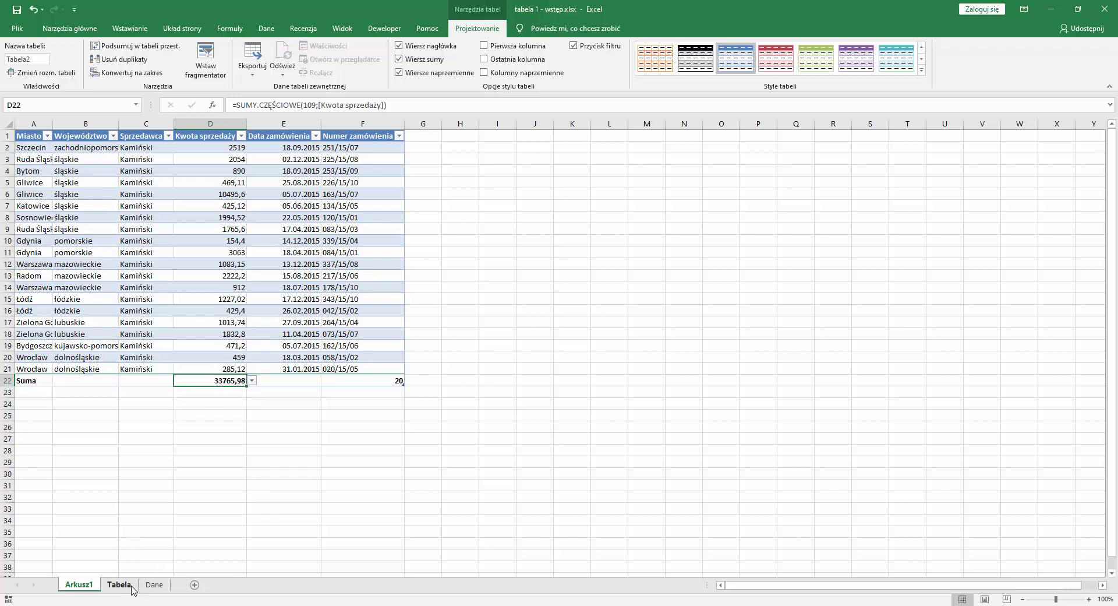
pyautogui.click(132, 588)
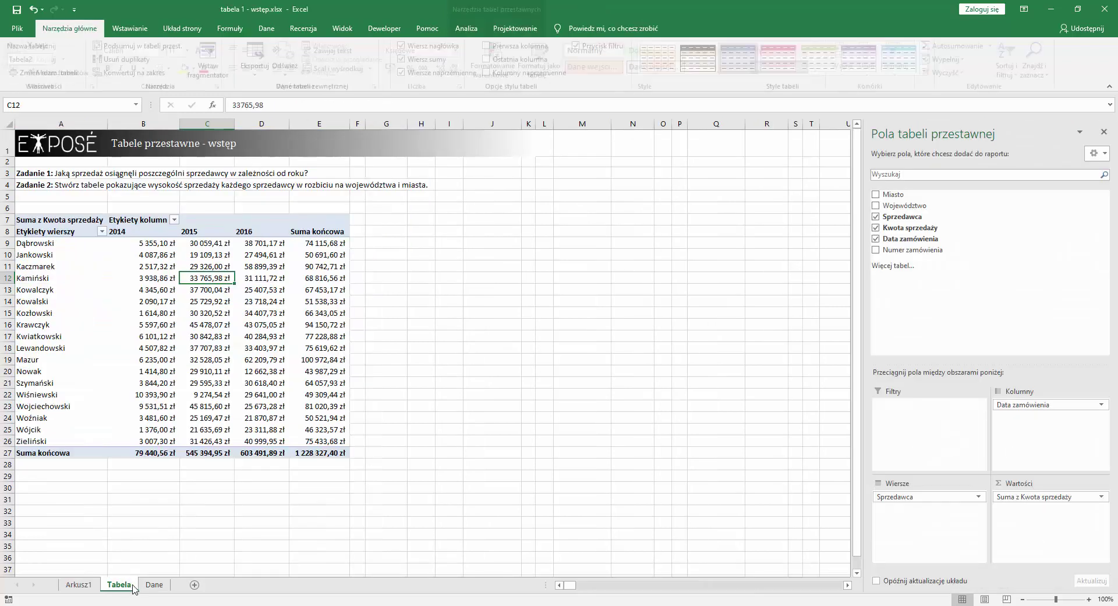
# Delete the Arkusz1 sheet of 2015 order details, bringing up Excel's delete confirmation
pyautogui.click(87, 585)
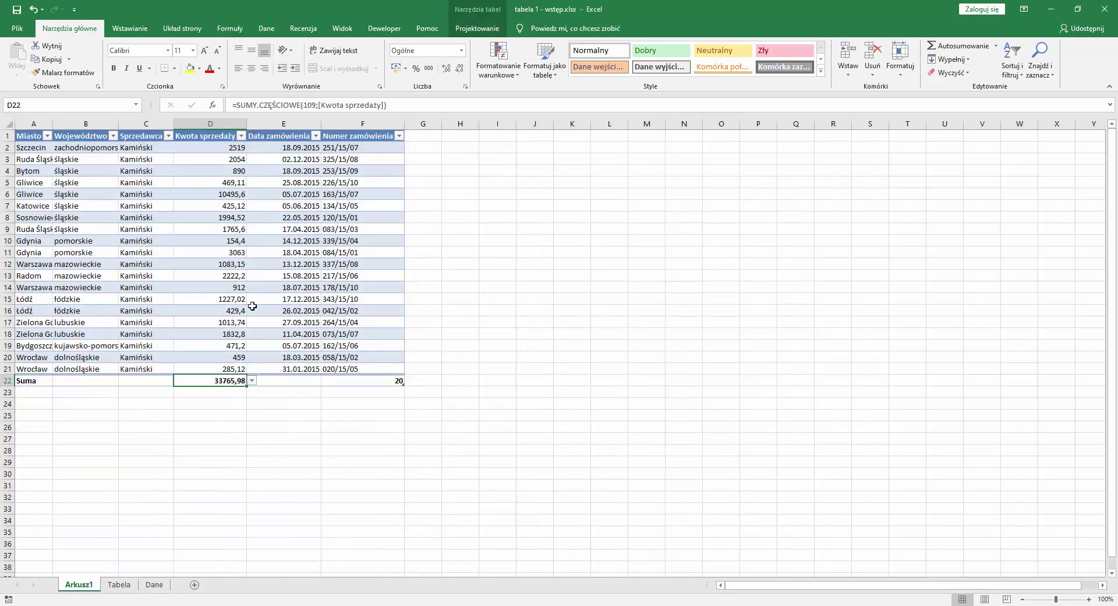
pyautogui.rightClick(93, 585)
pyautogui.click(170, 463)
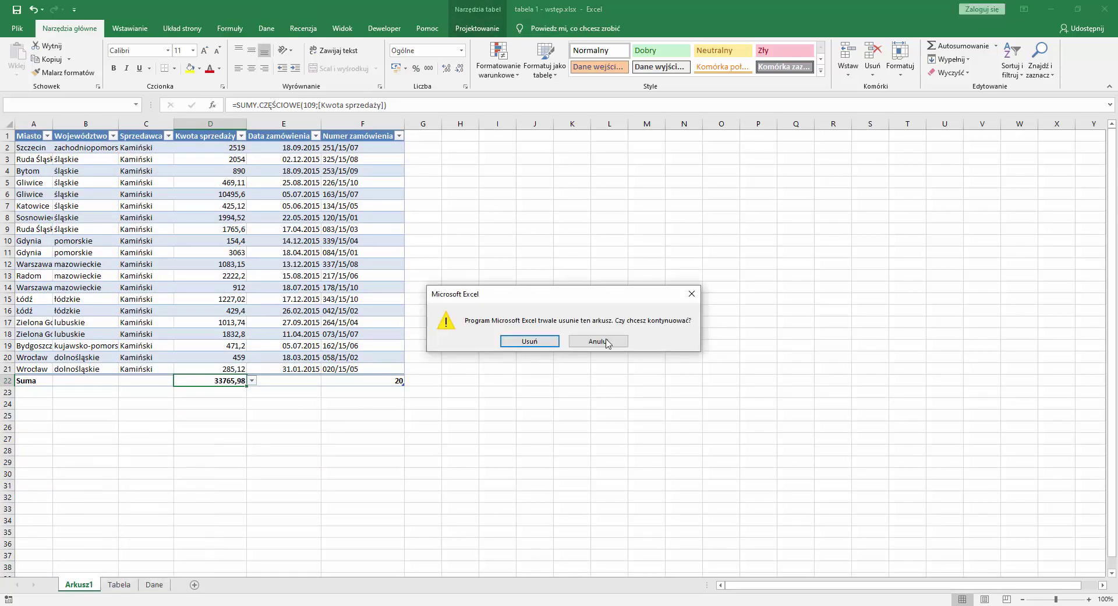